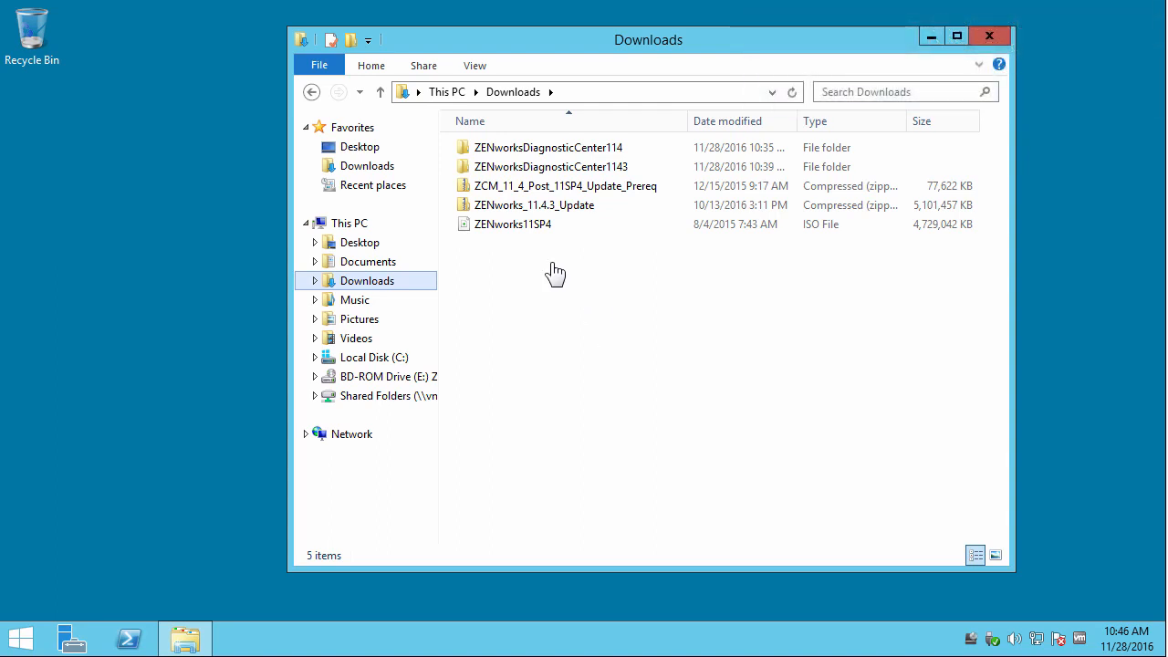
Run setup from the ZENworks11SP4 disc in drive E: as administrator.
click(369, 378)
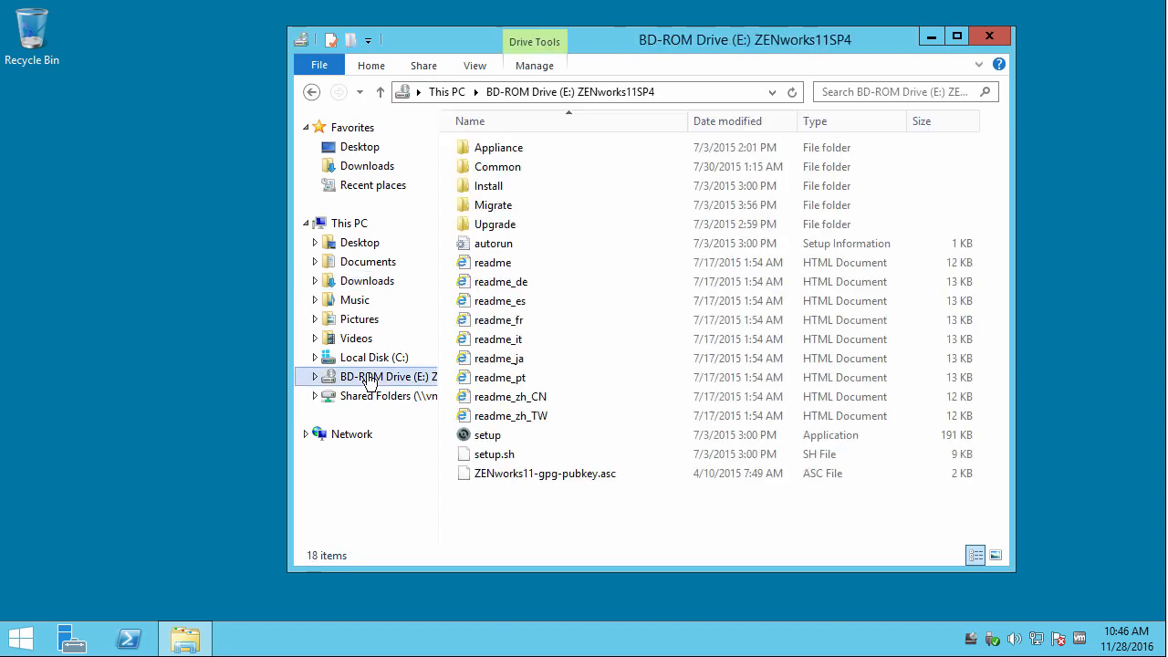
right_click(483, 441)
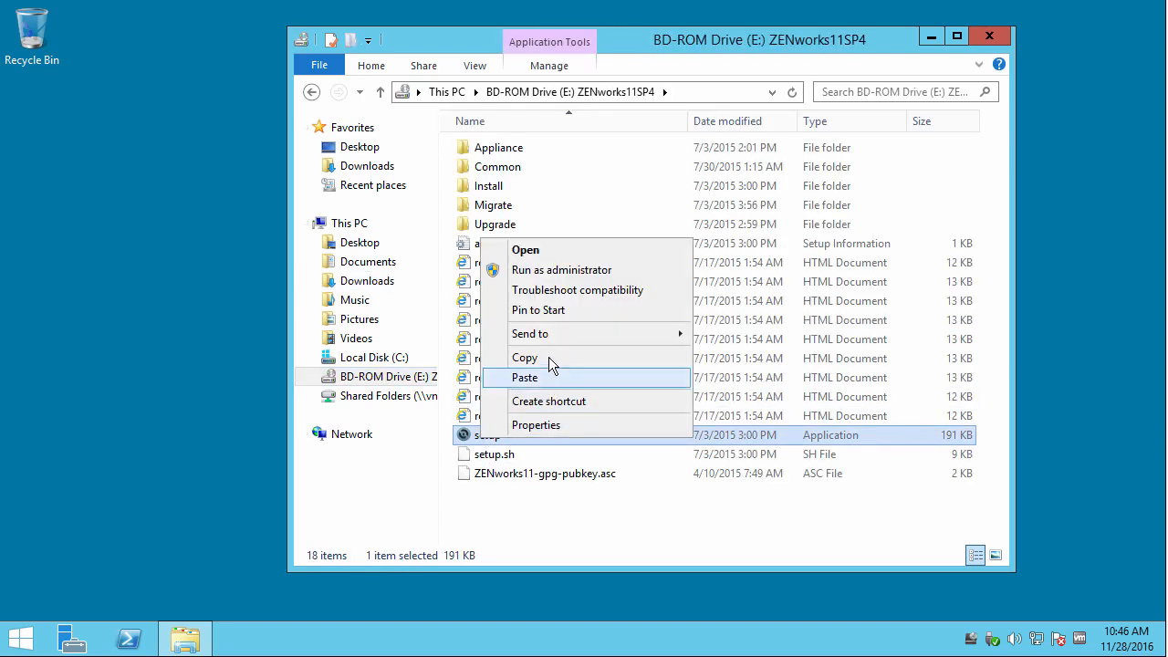
click(553, 268)
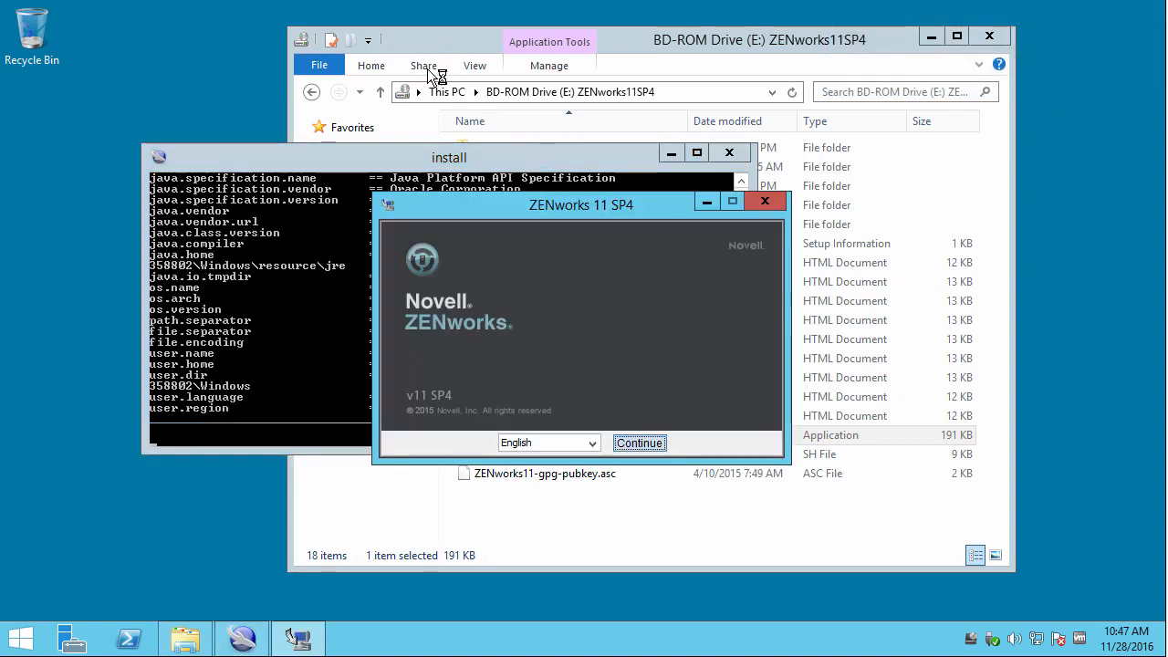
Continue the ZENworks launcher in English so the installer loads.
drag(392, 101, 324, 23)
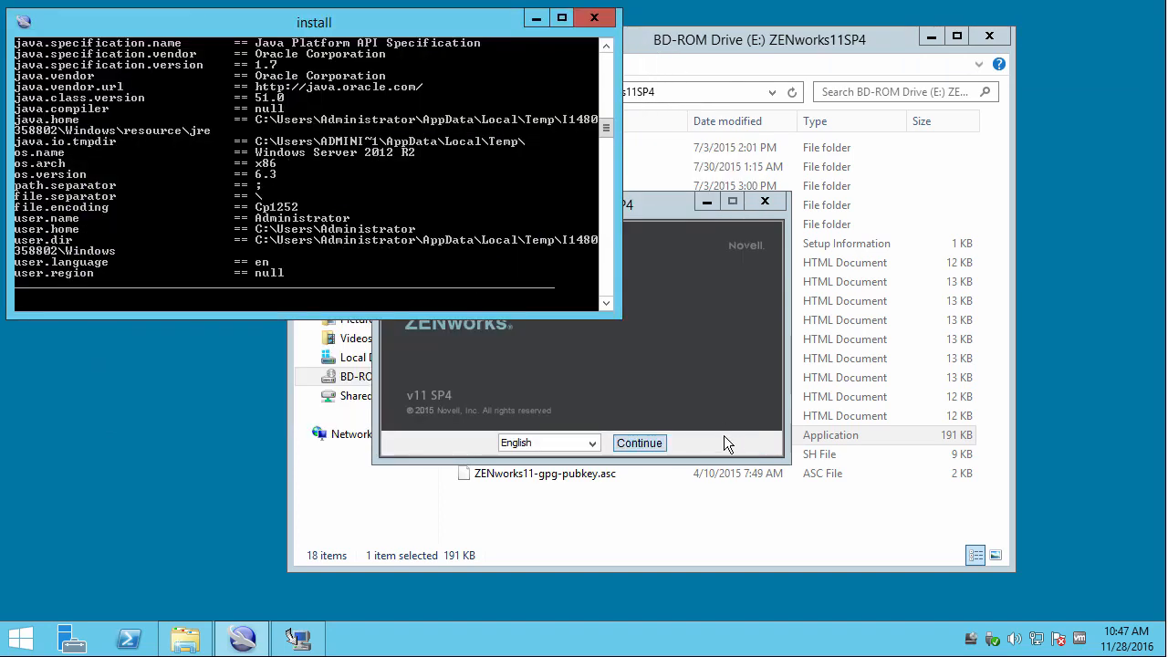
click(722, 440)
click(649, 441)
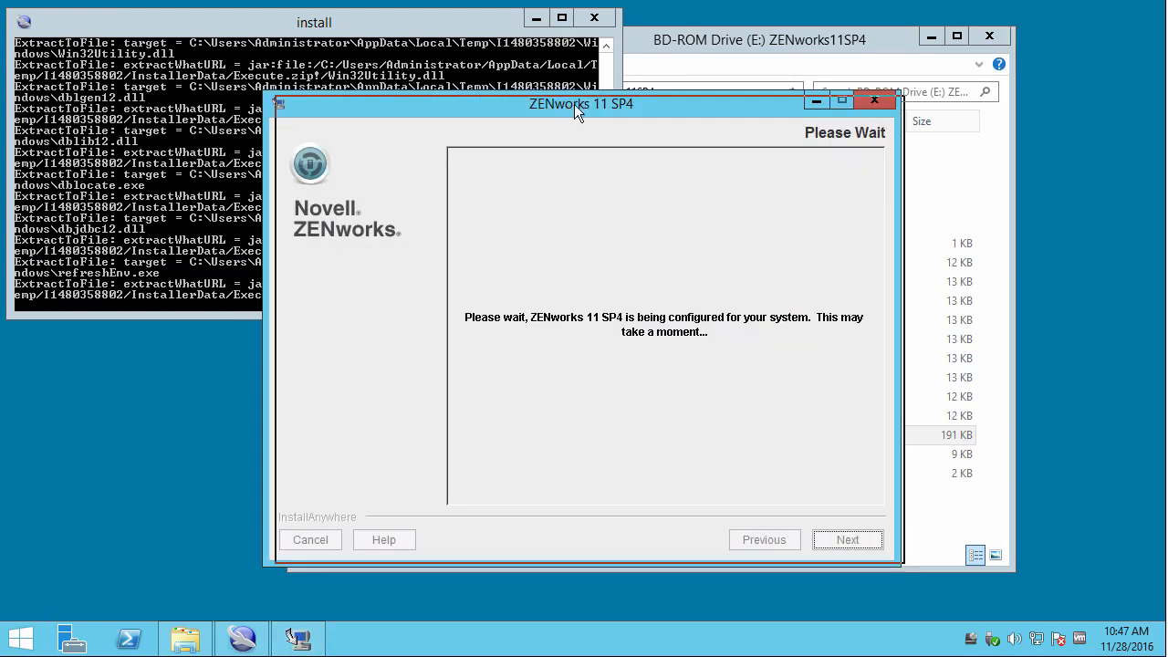
Accept the license agreement and keep the default install directory.
drag(573, 104, 812, 146)
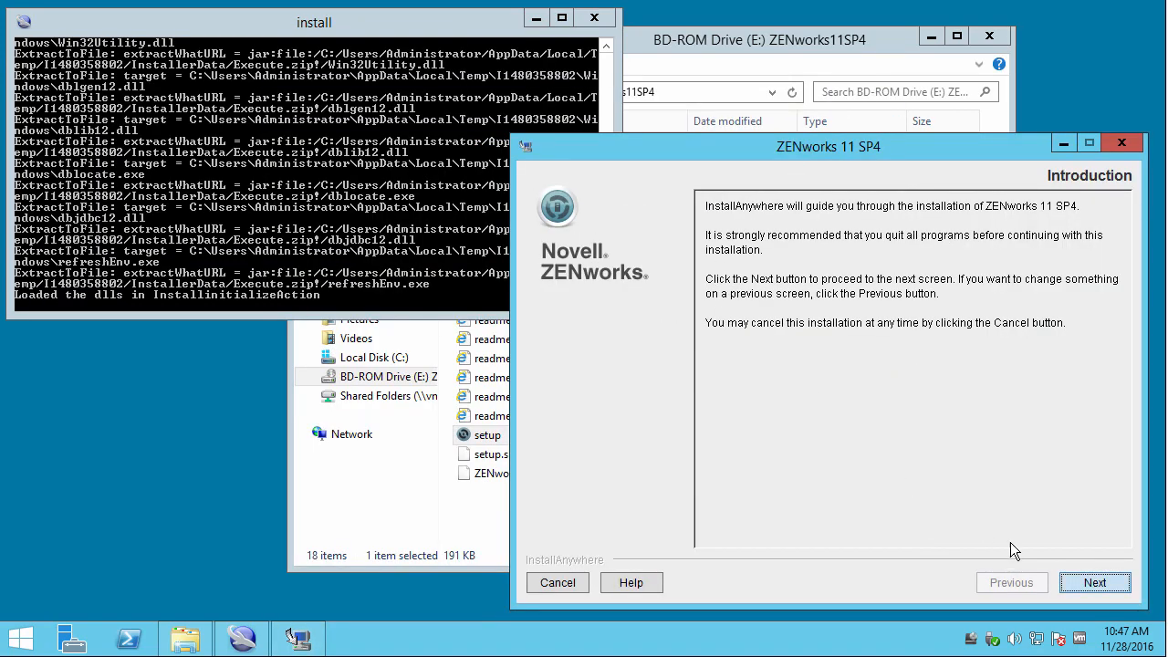
click(1083, 583)
click(928, 511)
click(1091, 582)
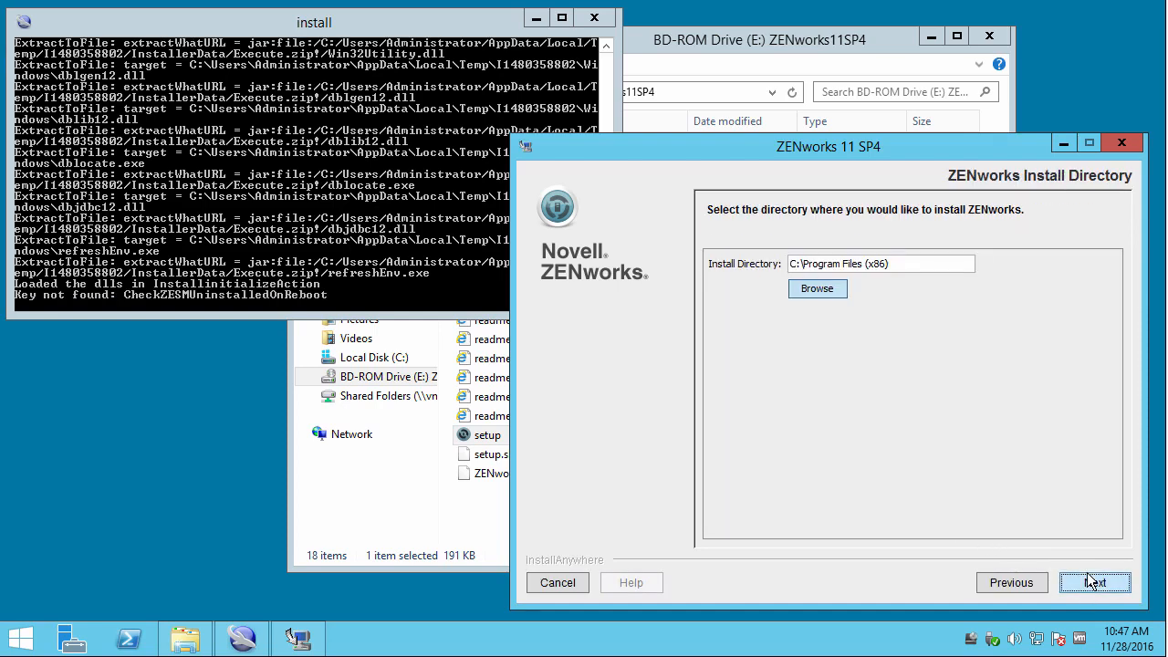
click(1093, 583)
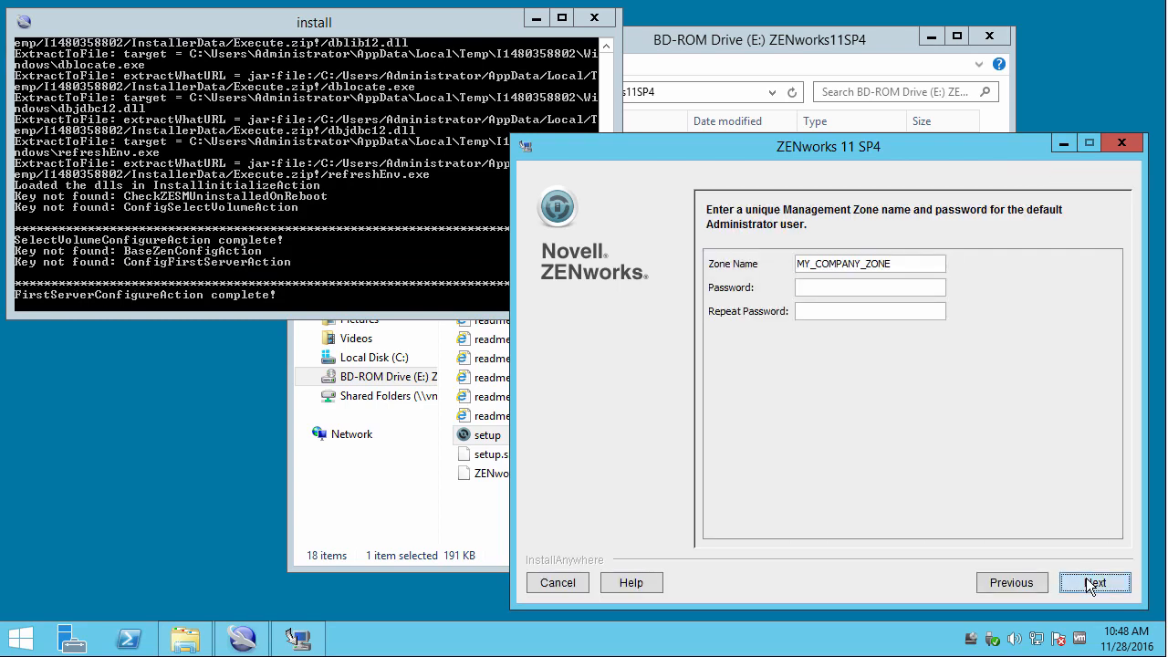
Replace MY_COMPANY_ZONE with DigitalAir and enter the administrator password in both fields.
drag(893, 263, 791, 261)
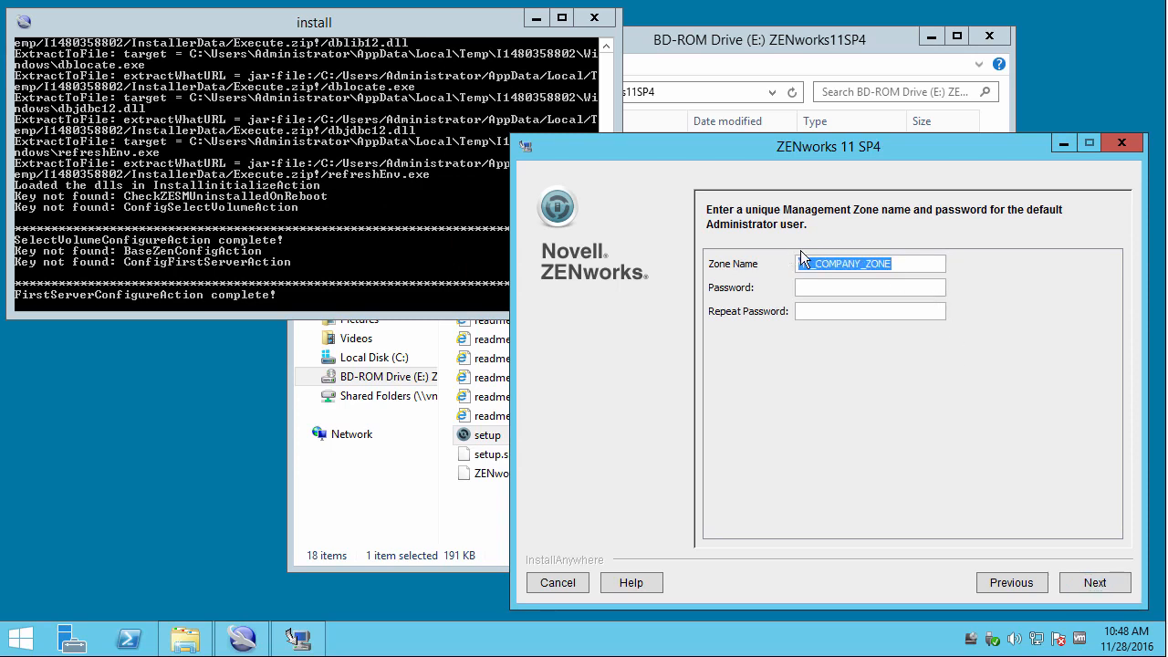
key(BackSpace)
text(DigitalAir)
key(BackSpace)
text(novell)
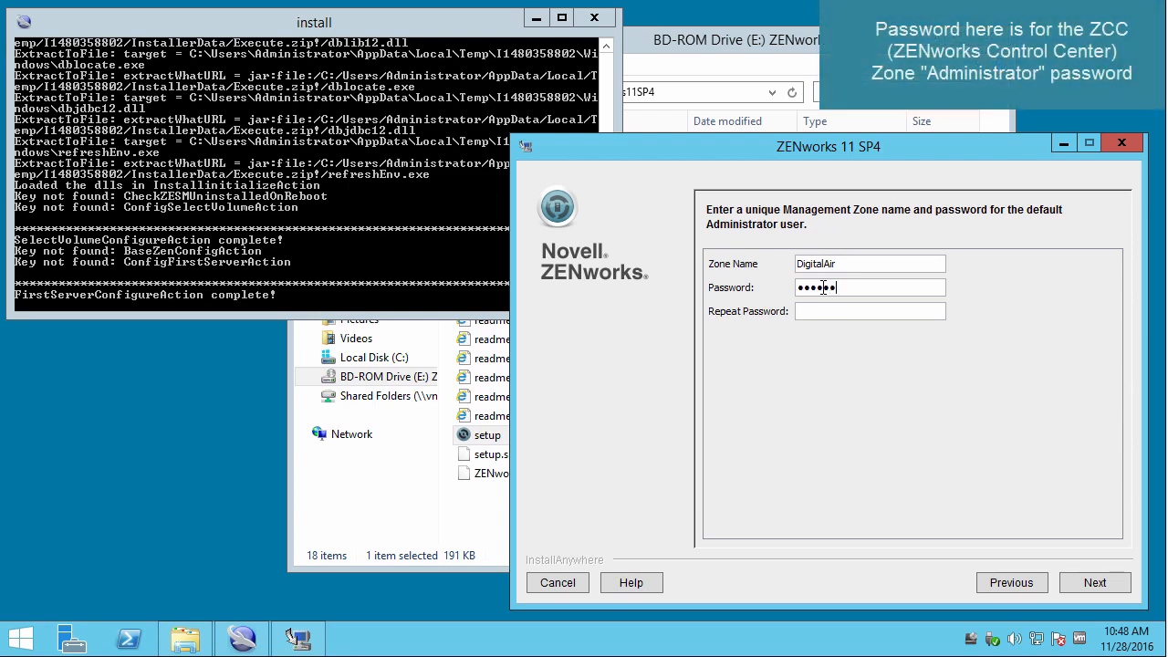
text(novell)
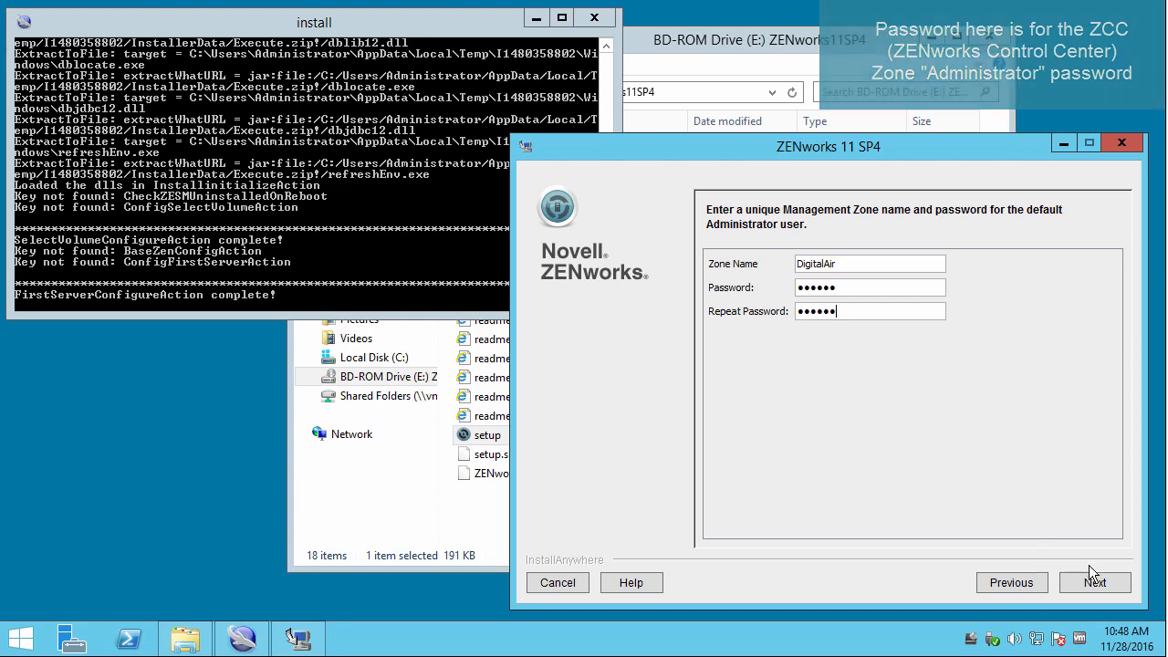
click(1086, 583)
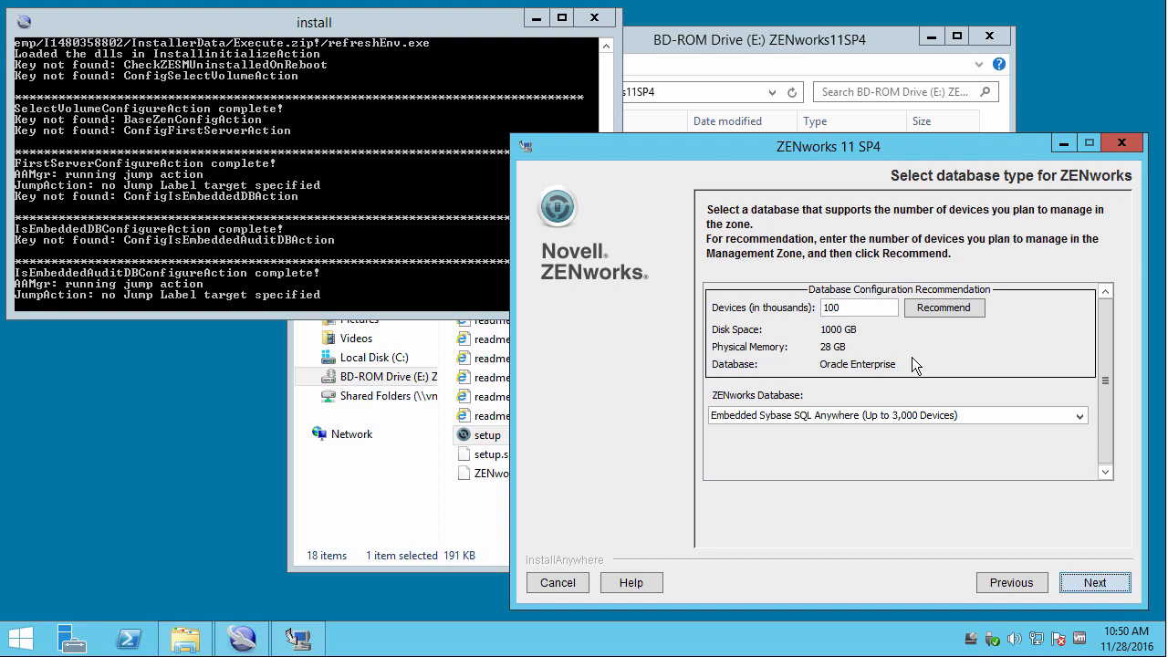
Preview the Microsoft SQL Server database option, then return to the database type page.
click(902, 415)
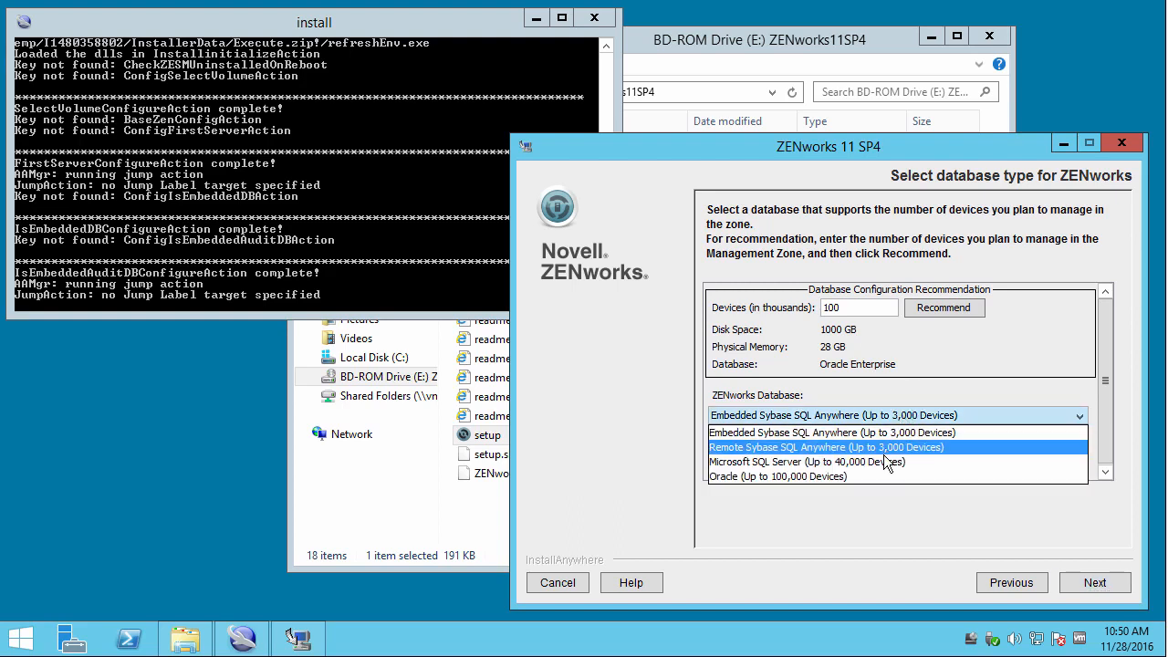
click(882, 455)
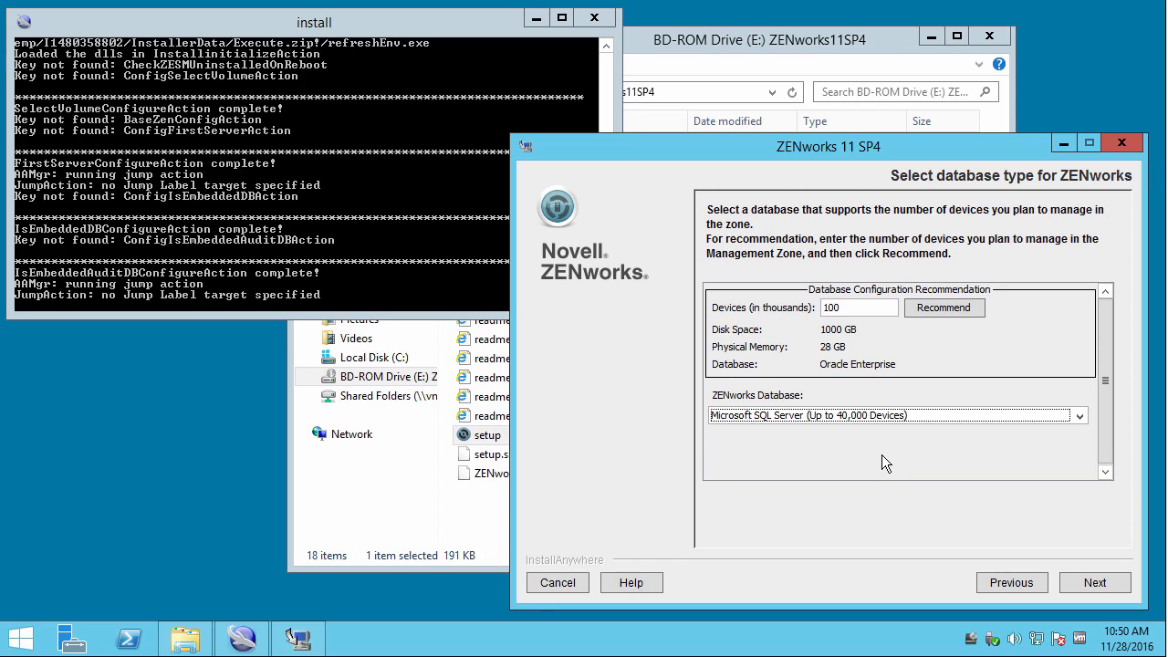
click(1084, 580)
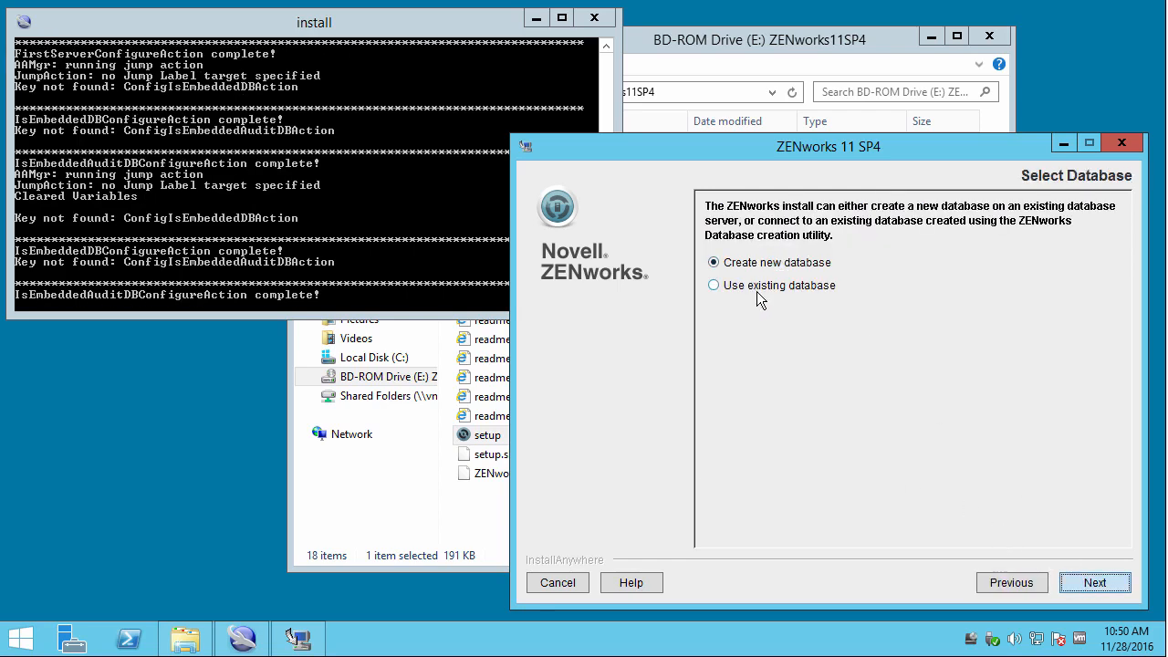
click(1010, 582)
Preview the Oracle schema and server connection pages, then return to database type.
click(932, 416)
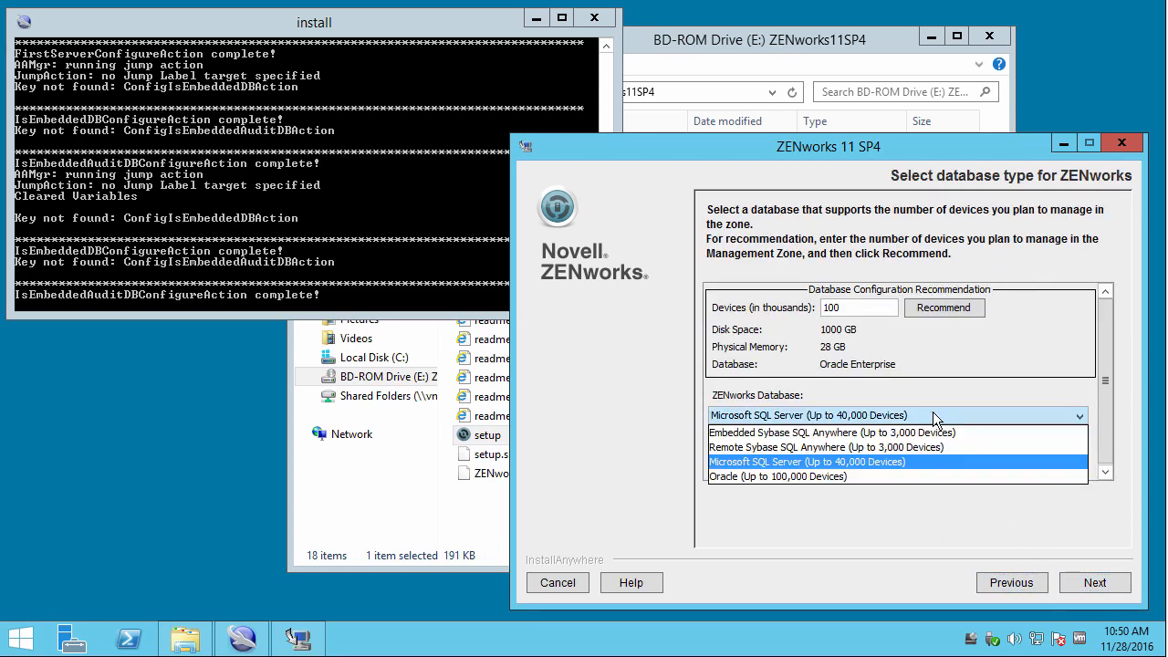
click(916, 477)
click(1091, 578)
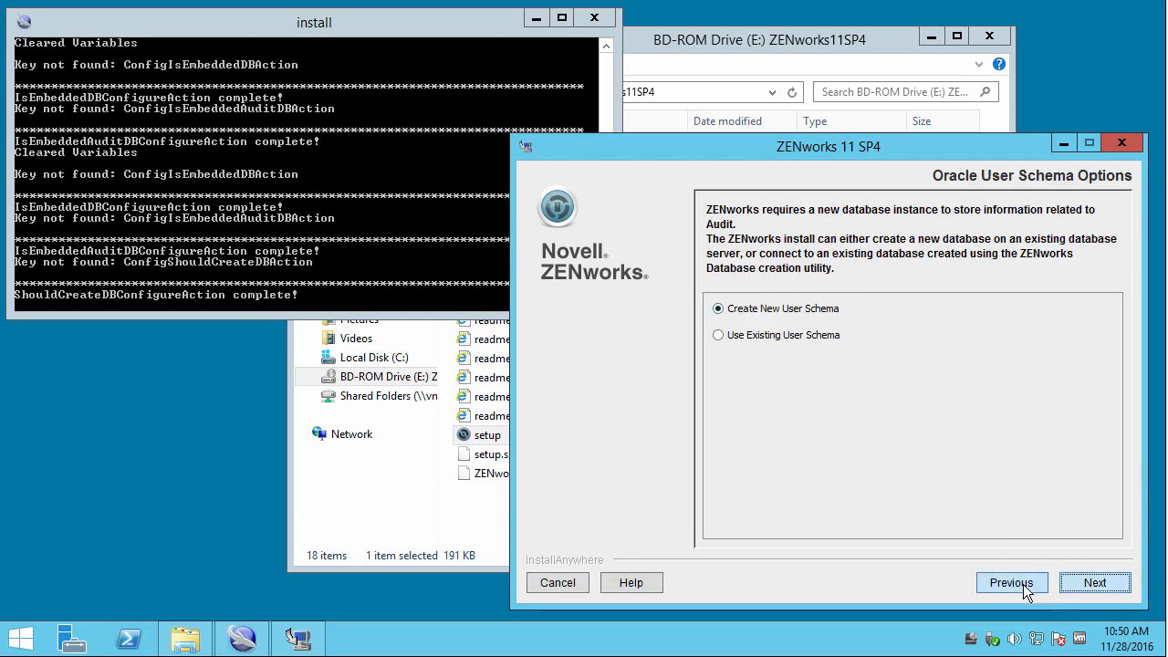
click(1023, 583)
click(1076, 583)
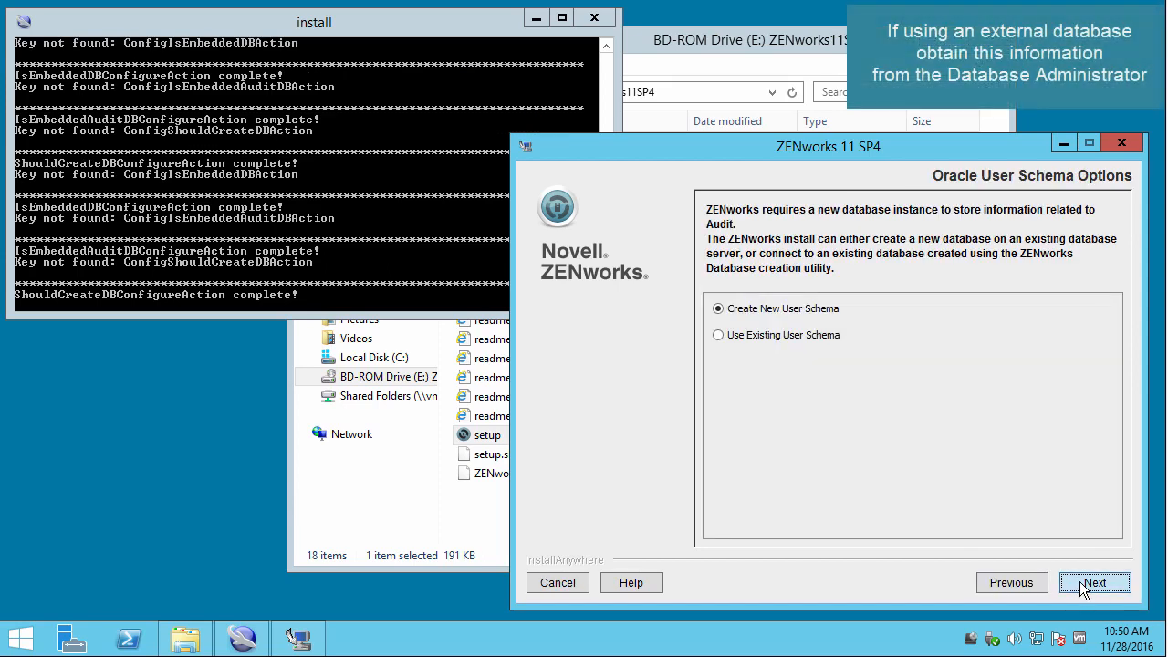
click(1079, 585)
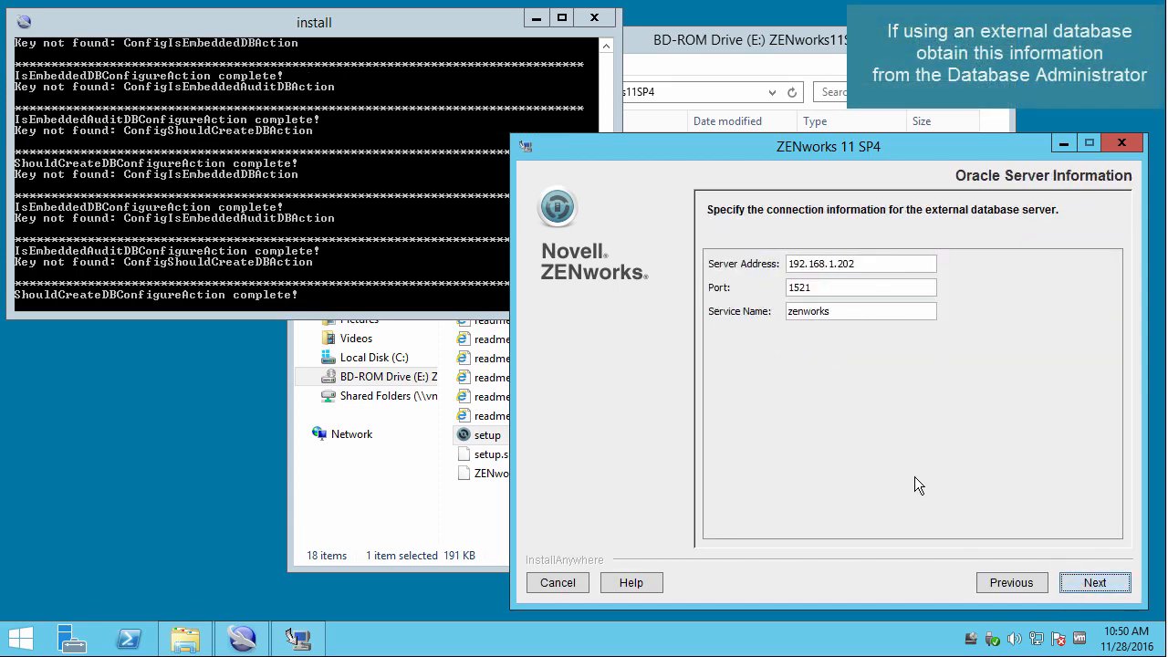
click(1003, 584)
click(1003, 585)
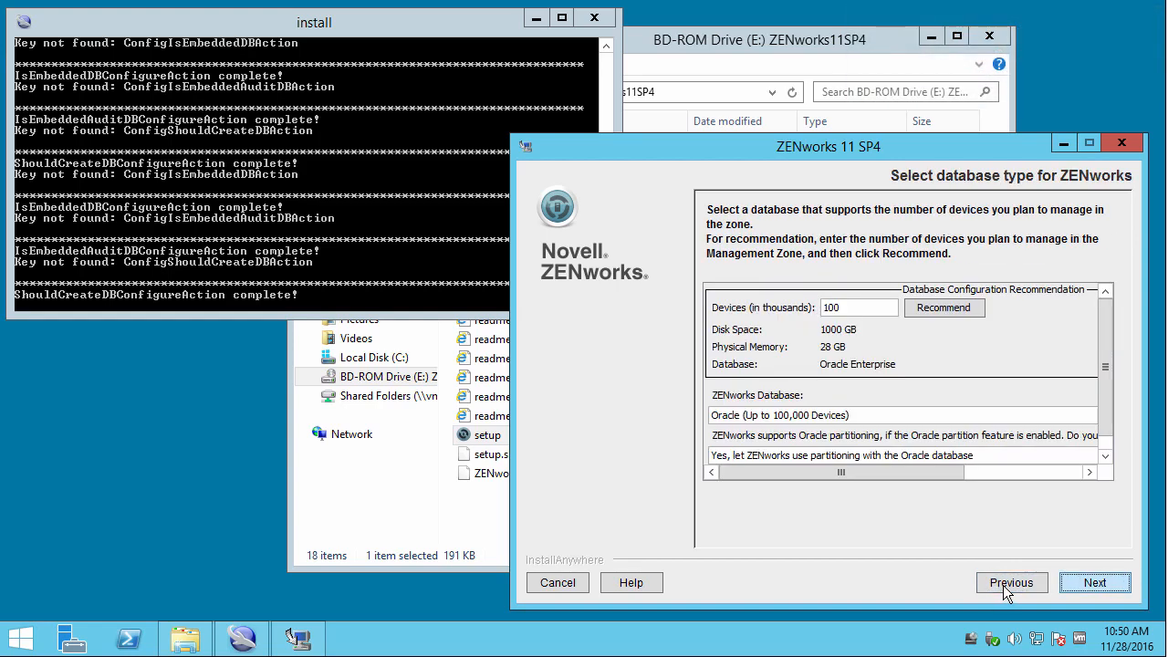
Choose embedded Sybase SQL Anywhere and continue past the audit database page.
click(847, 416)
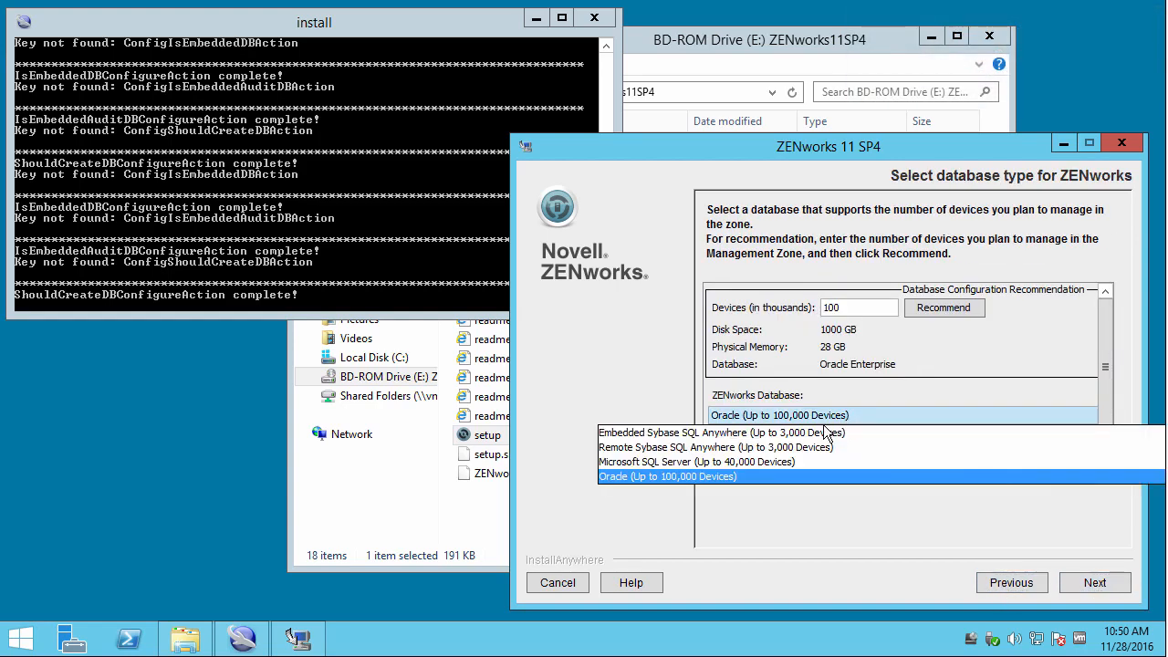
click(803, 434)
click(1082, 582)
click(1087, 579)
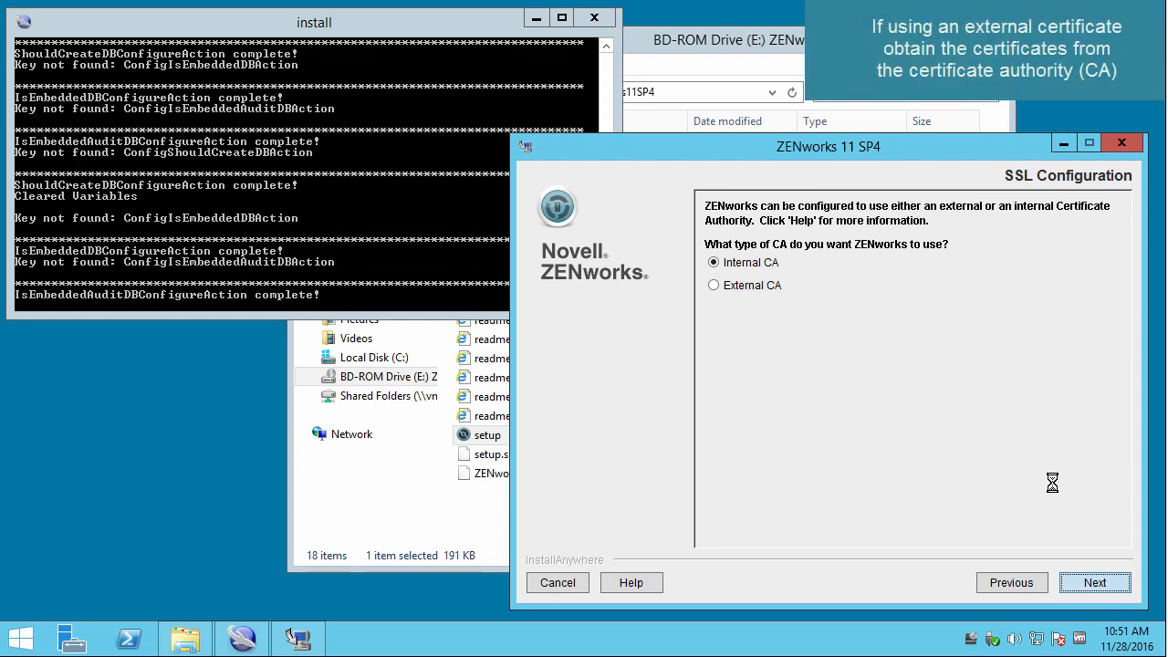
Try External CA, then settle on Internal CA and proceed to the summary.
click(739, 289)
click(1094, 581)
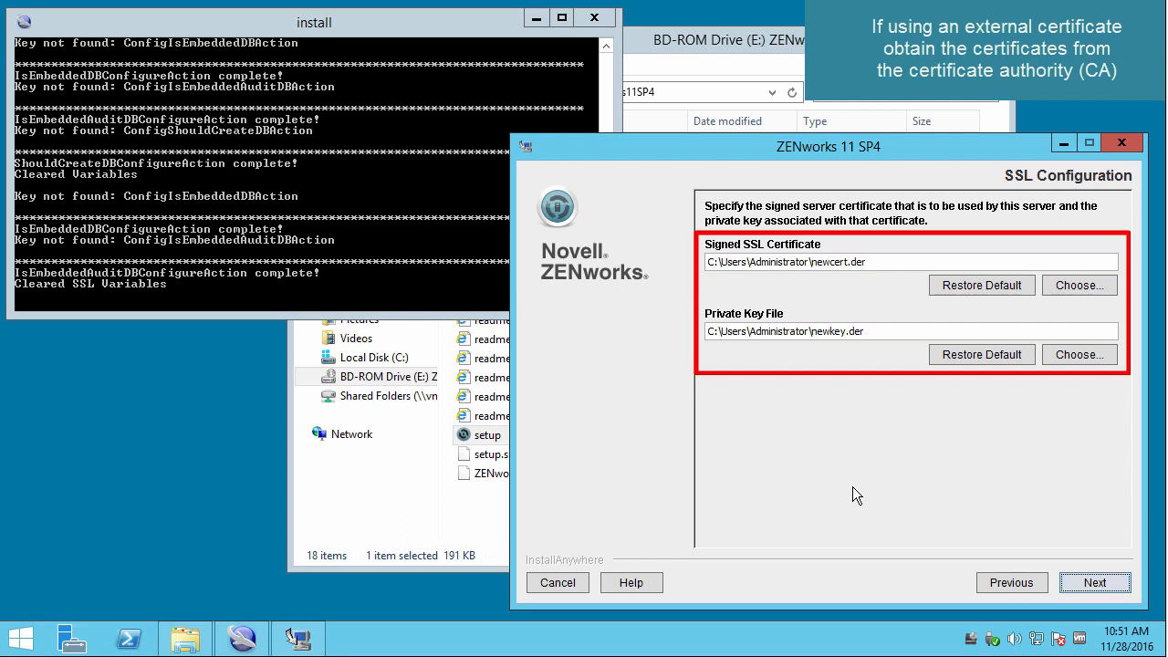
click(1012, 584)
click(746, 263)
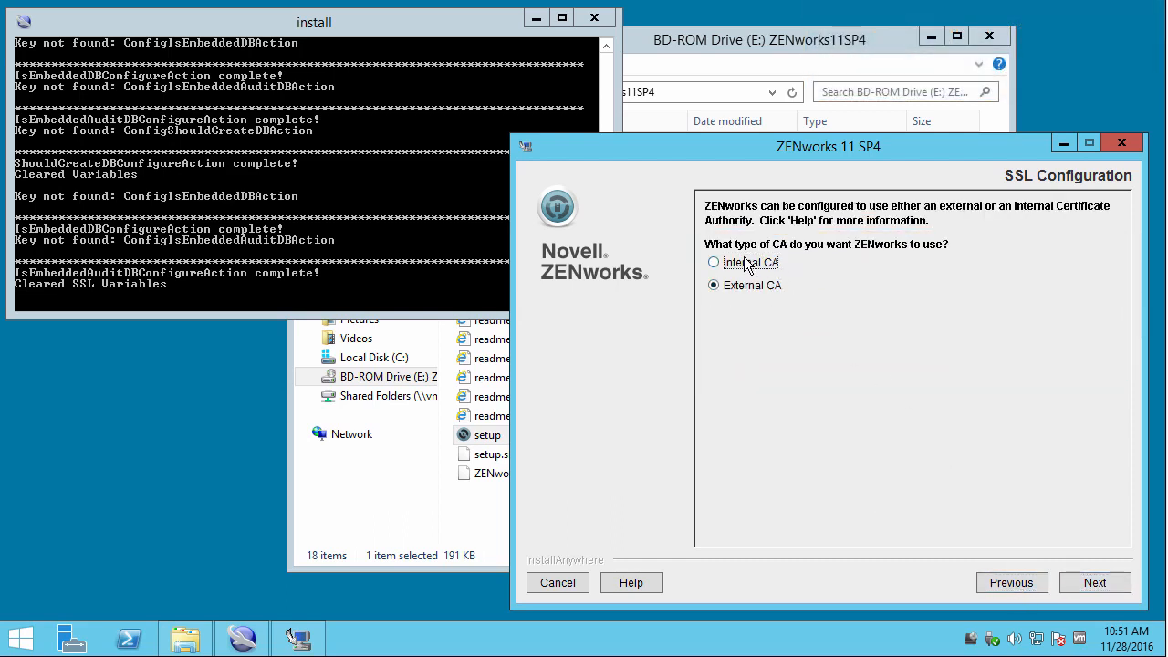
click(1098, 581)
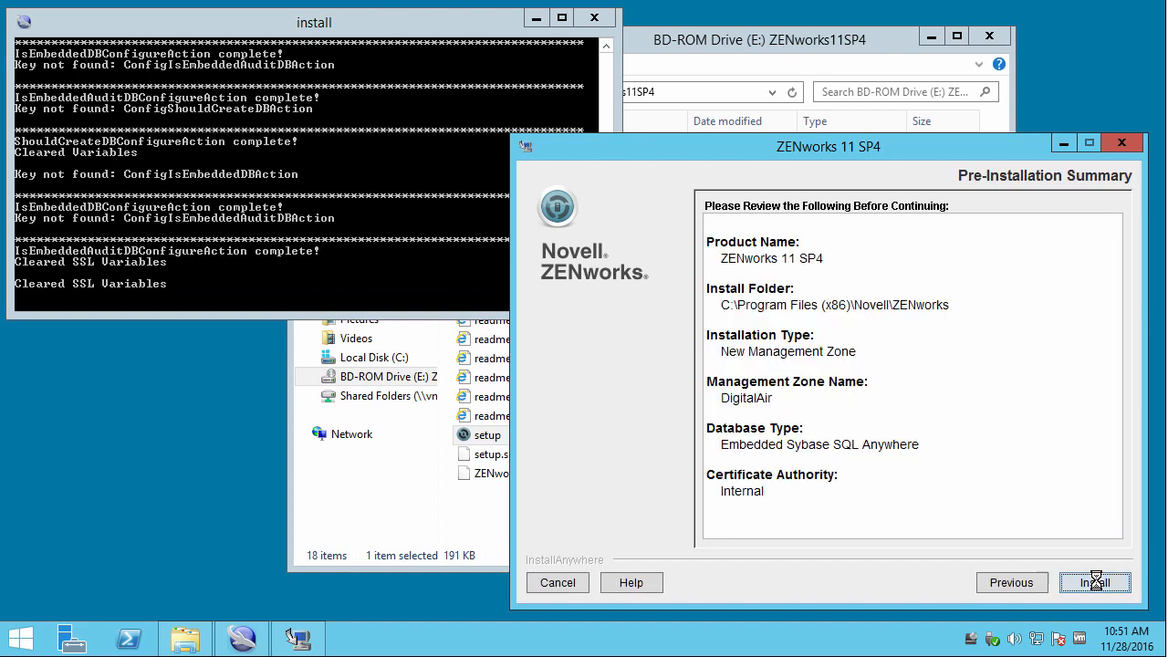
Start the ZENworks 11 SP4 installation from the Pre-Installation Summary.
click(1095, 581)
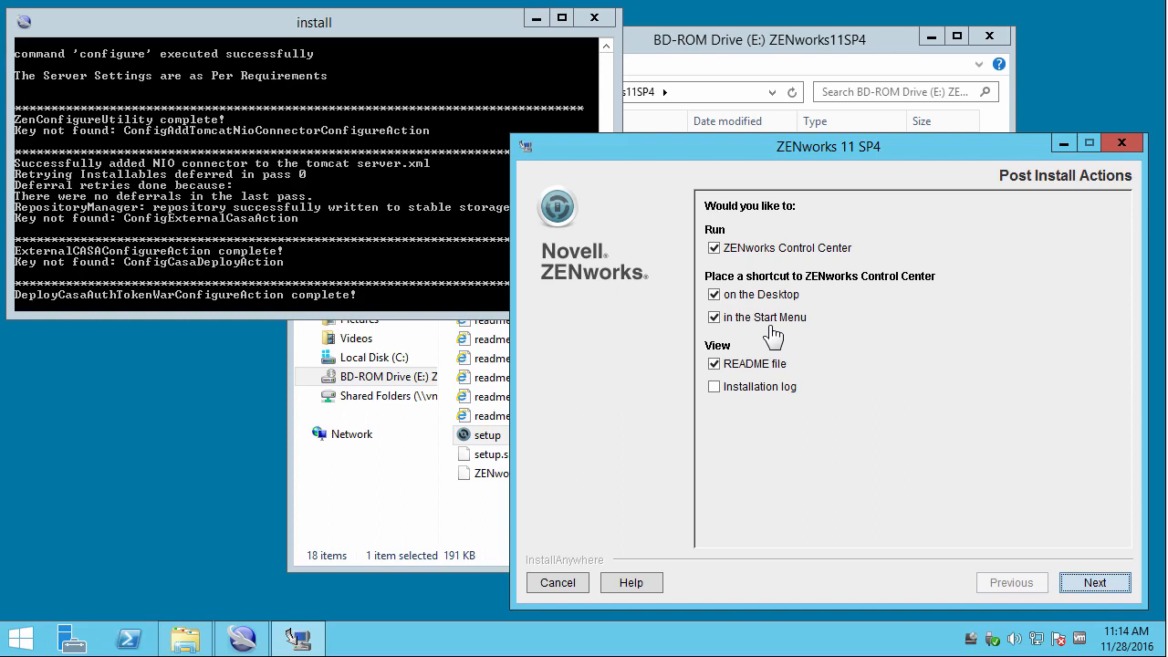
Add viewing the installation log, choose 'Yes, restart the system', and reach Installation Complete.
click(714, 387)
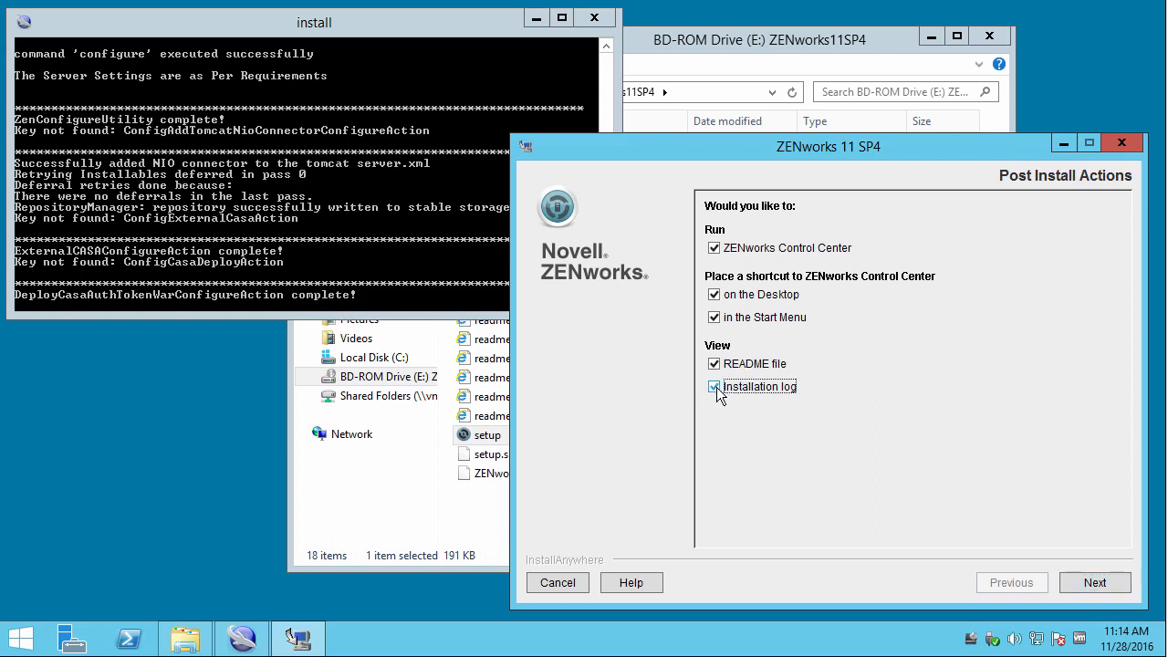
click(1092, 580)
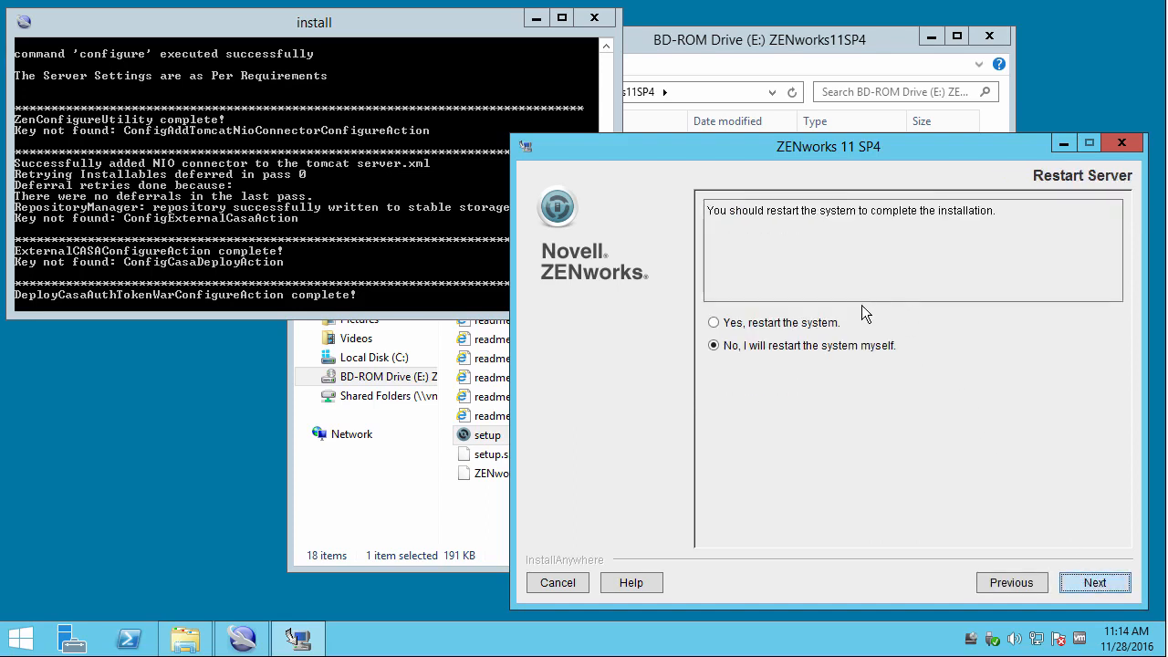
click(715, 324)
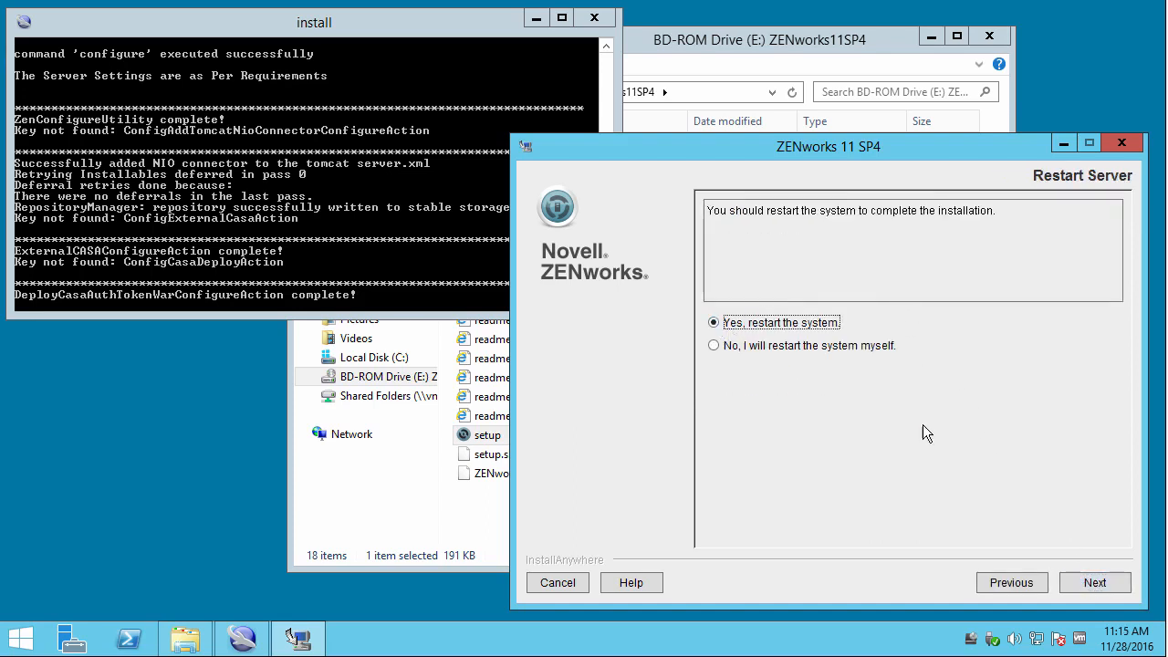
click(1095, 582)
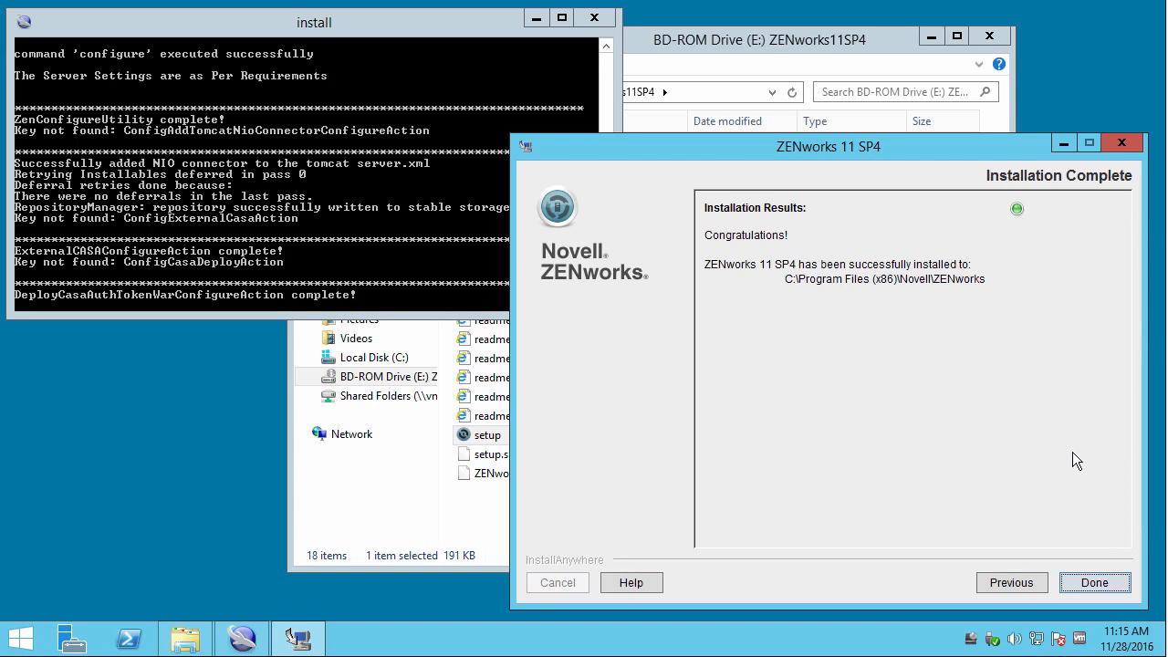
Finish the installer to reboot, then sign back in with the Administrator password.
click(1093, 582)
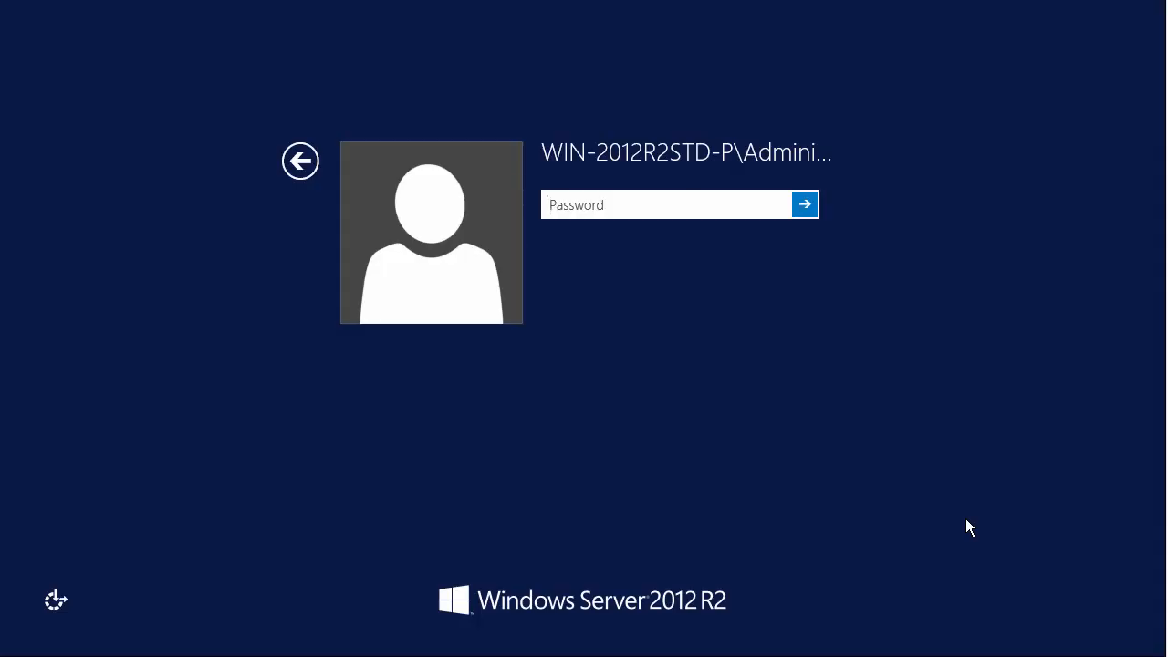
text(P)
text(@ssw0rd12)
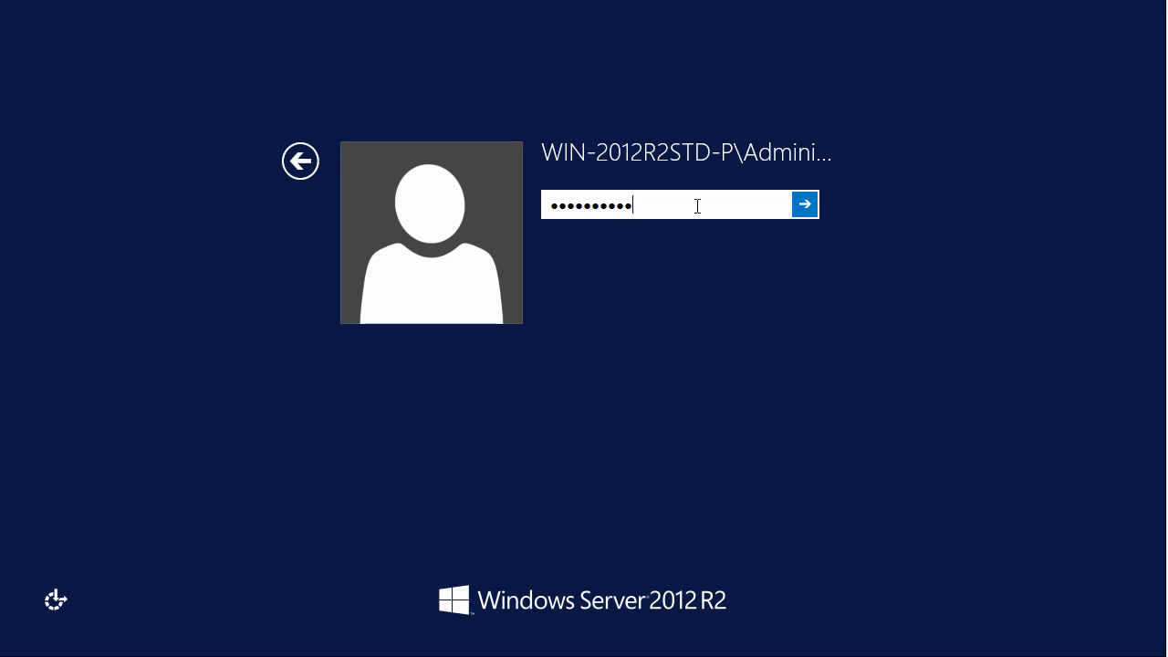
text(3)
click(813, 202)
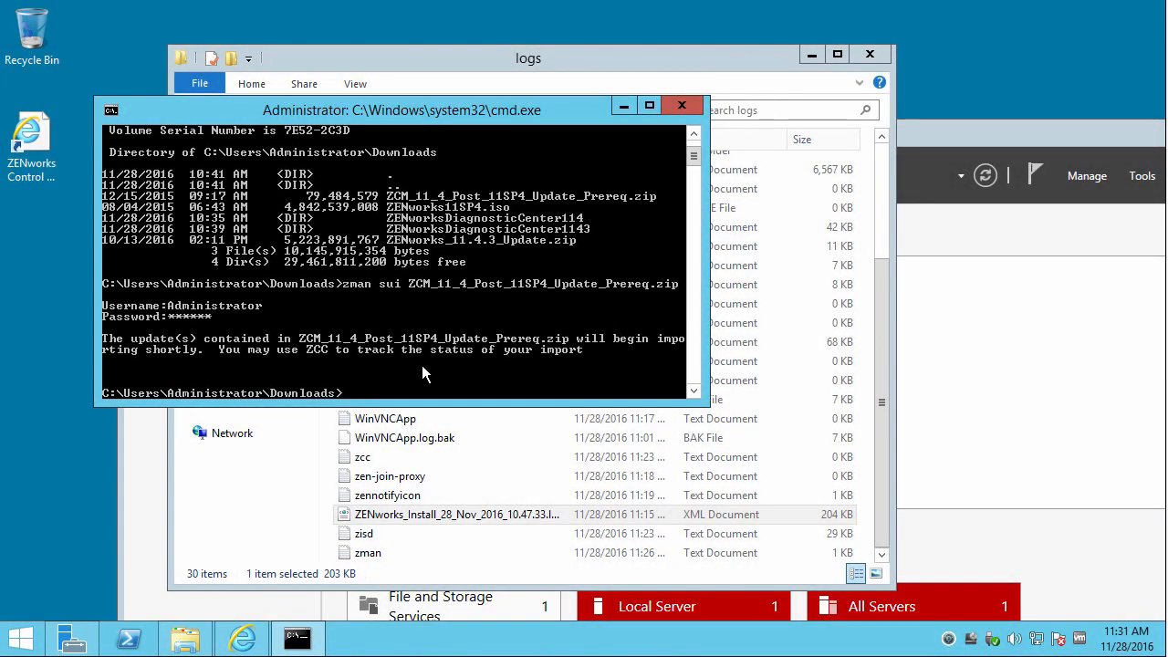
Enter ZENworksDiagnosticCenter114, show zdc usage, and start 'zdc verify -v zendatabase,systemfiles -b'.
text(cd)
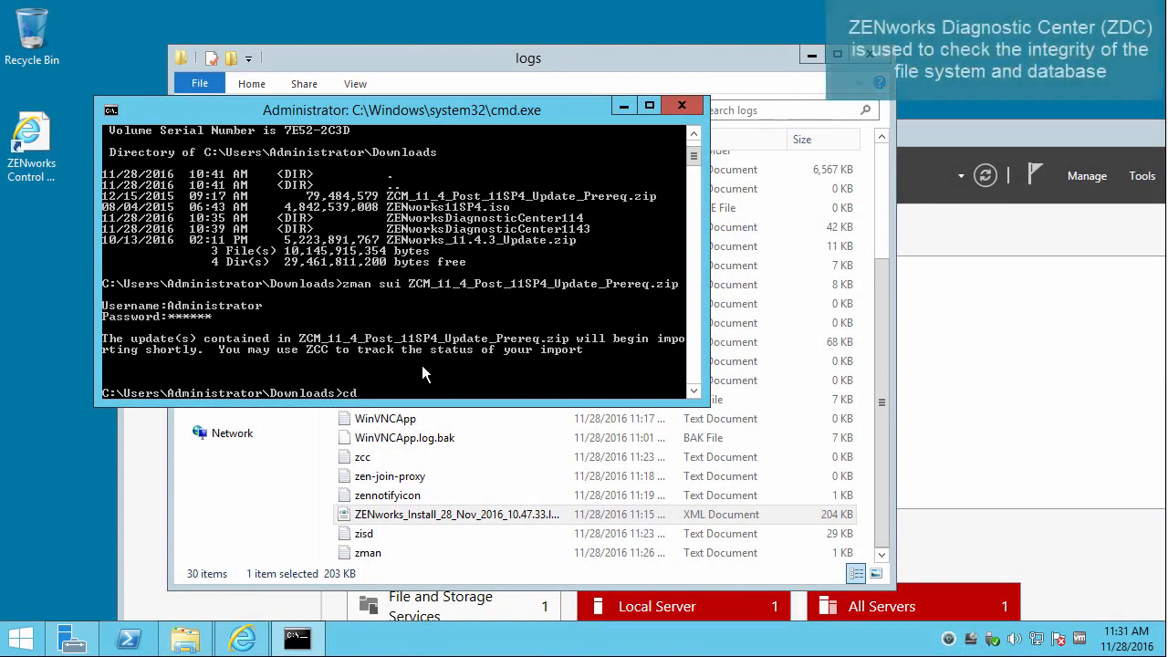
text( ZEN)
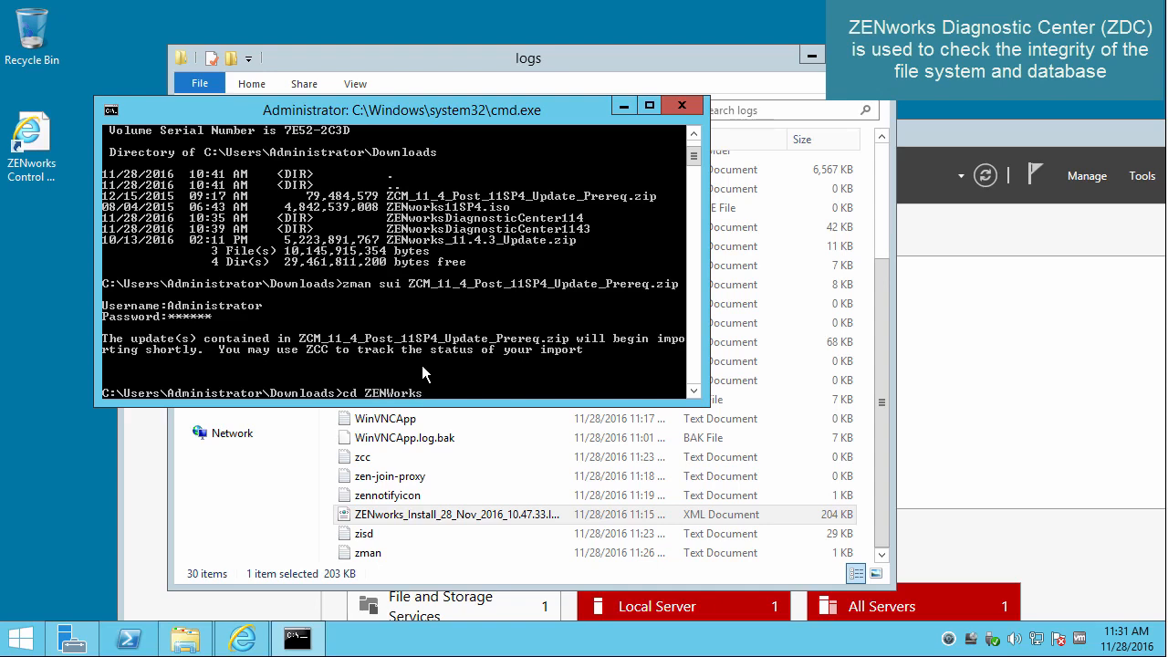
text(Works)
key(Tab)
key(Return)
text(zdc)
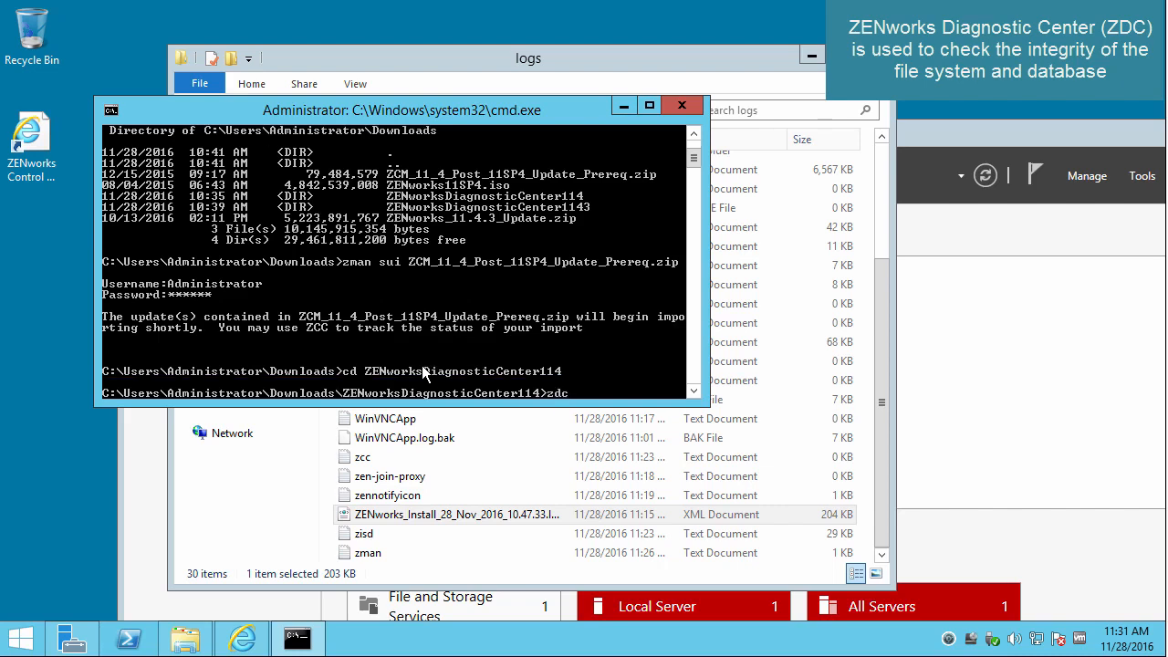
key(Return)
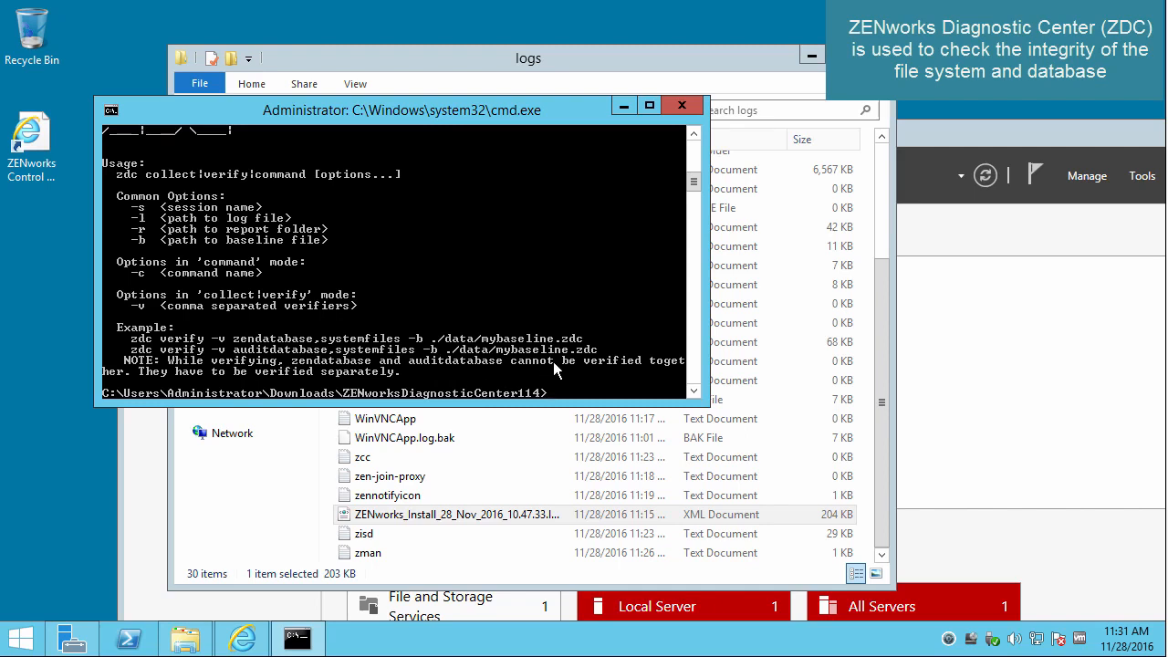
text(zdc verify -v zenda)
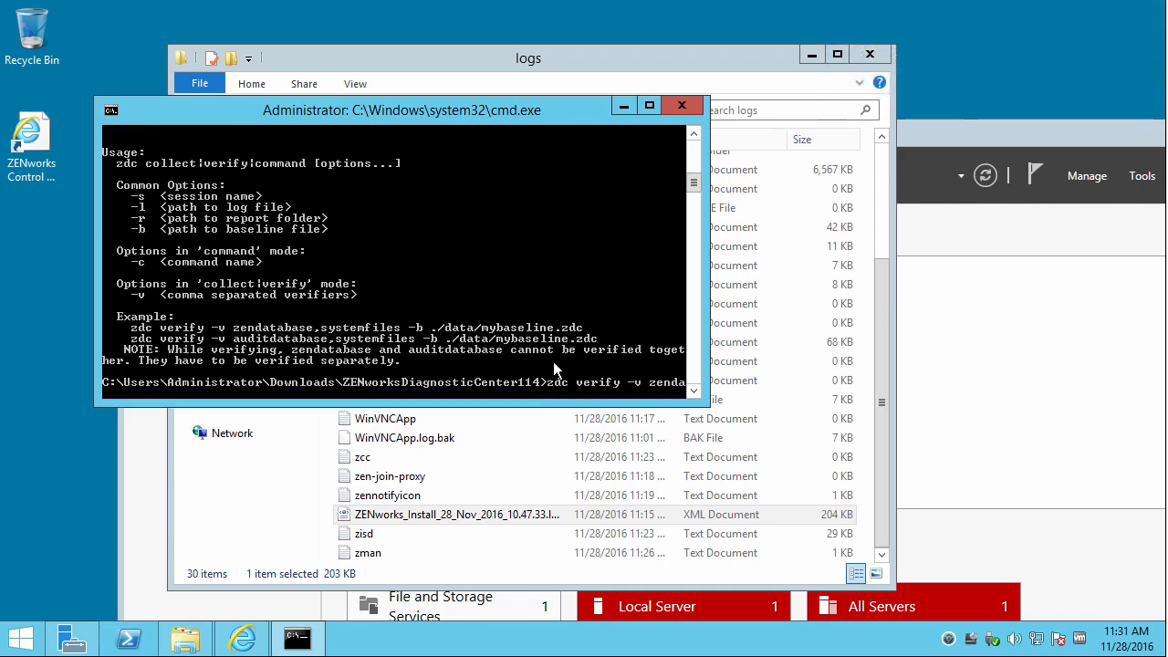
text(tabase,systemfiles -b ./data/)
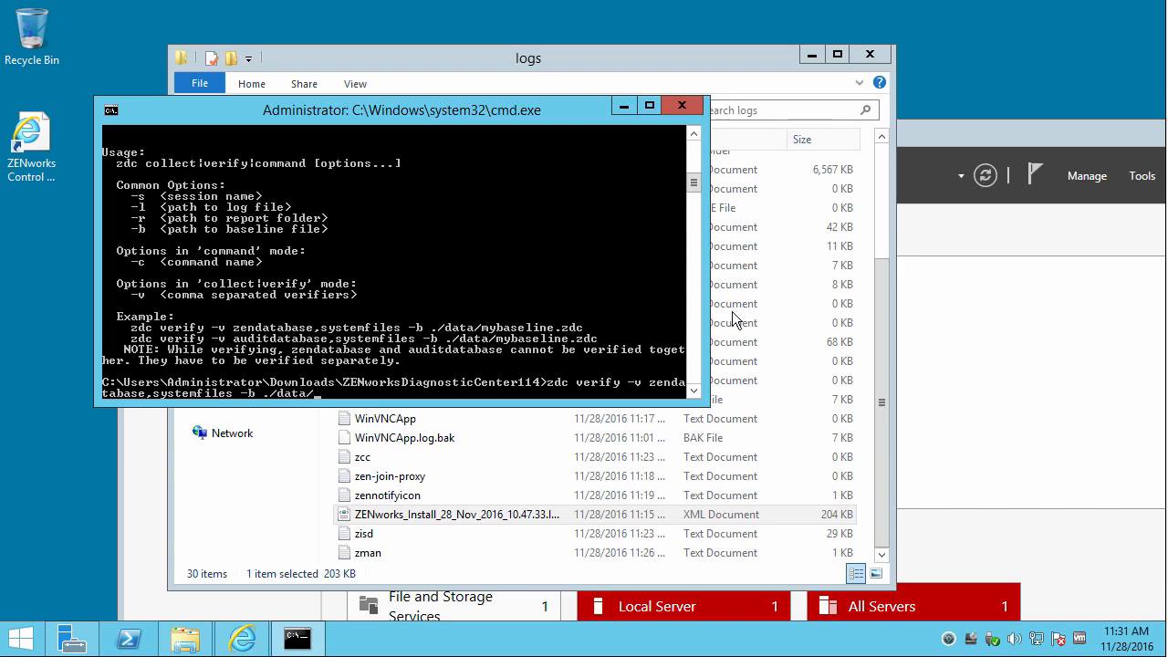
Browse to ZENworks > Downloads > ZENworksDiagnosticCenter114 > data in File Explorer.
click(418, 88)
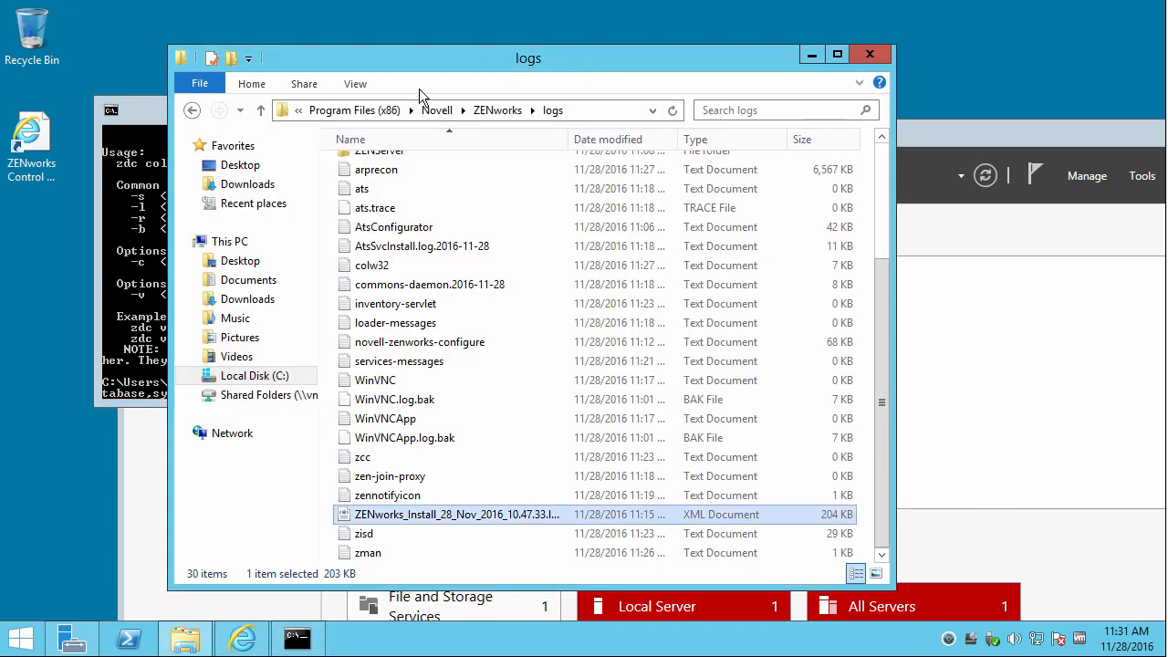
click(486, 112)
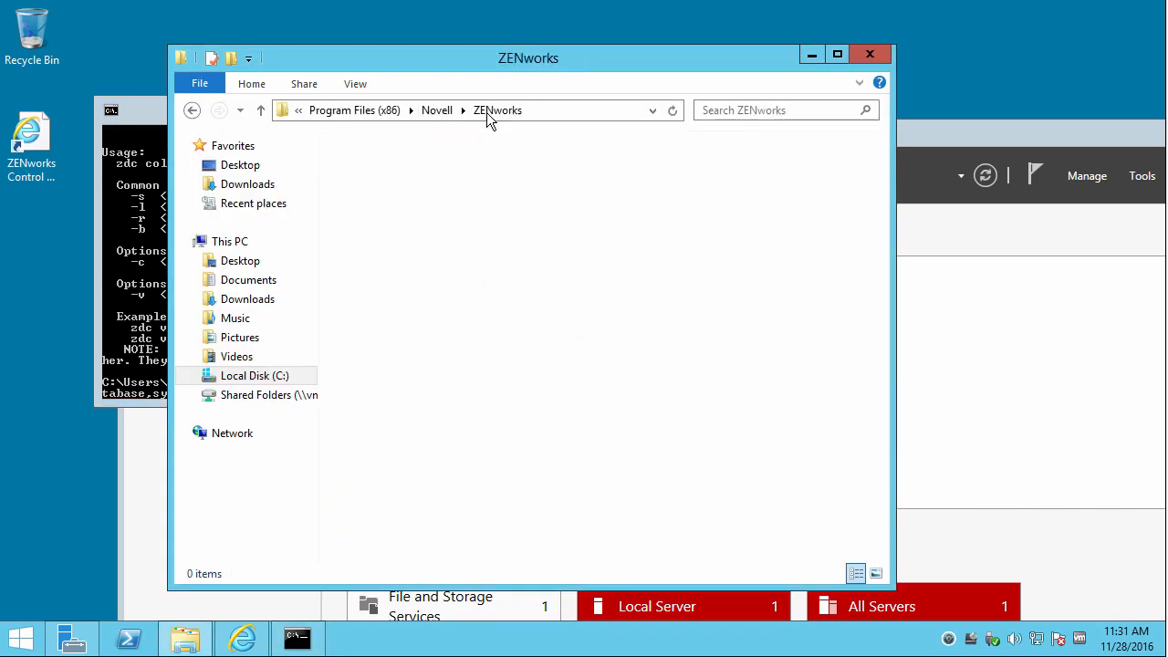
click(290, 303)
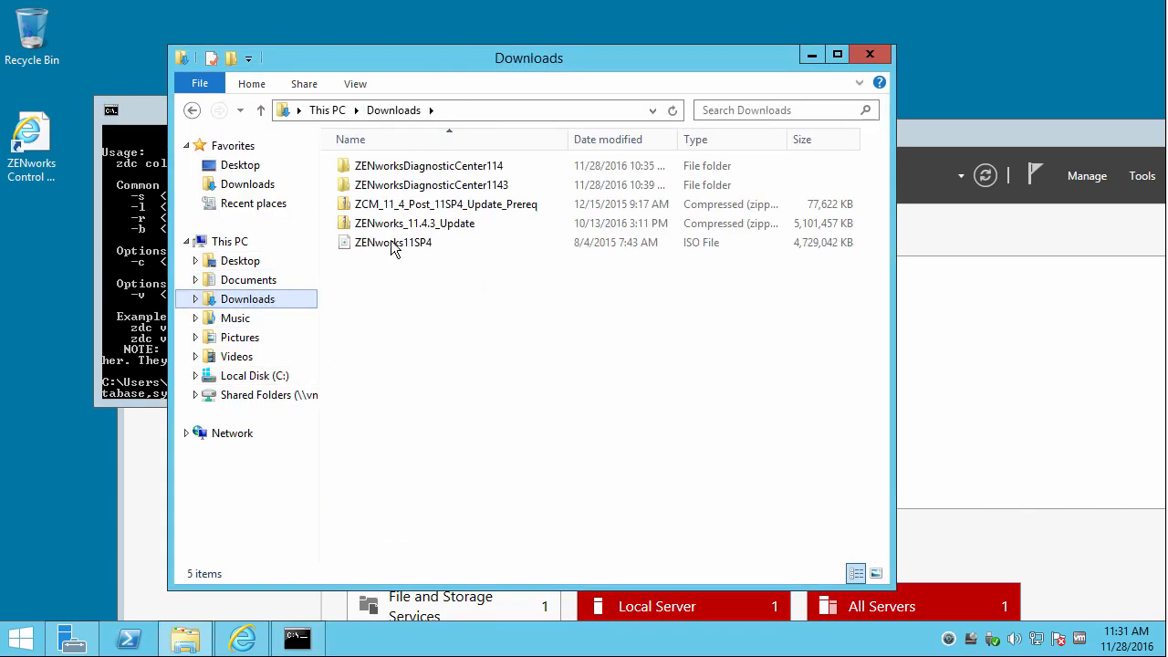
double_click(415, 170)
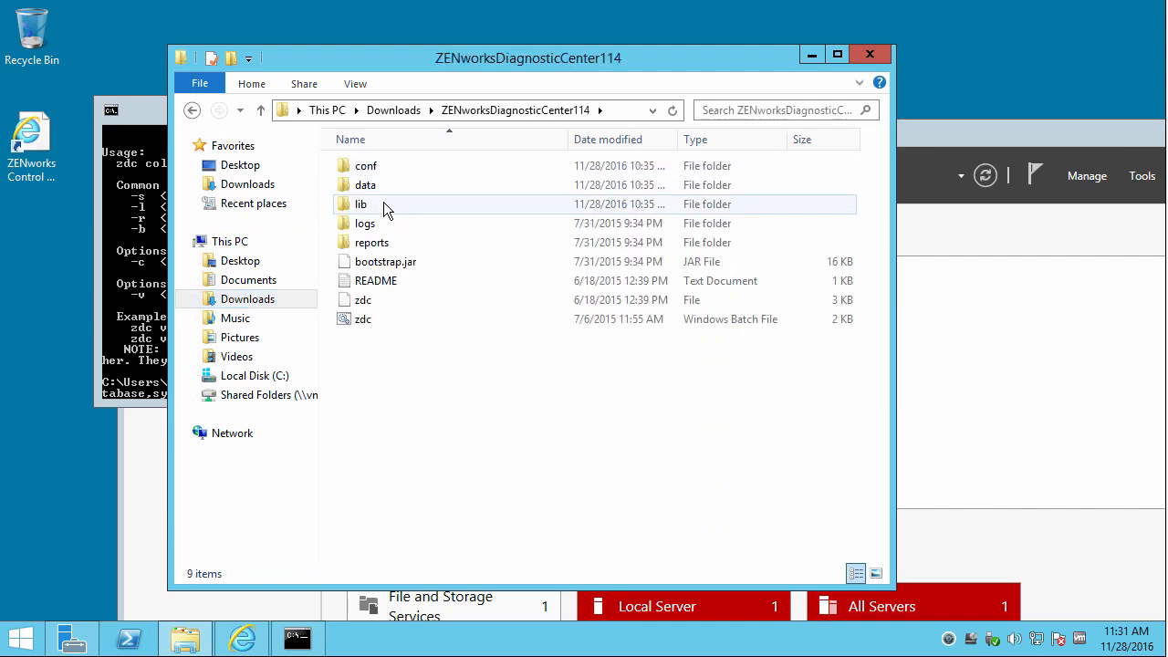
double_click(383, 184)
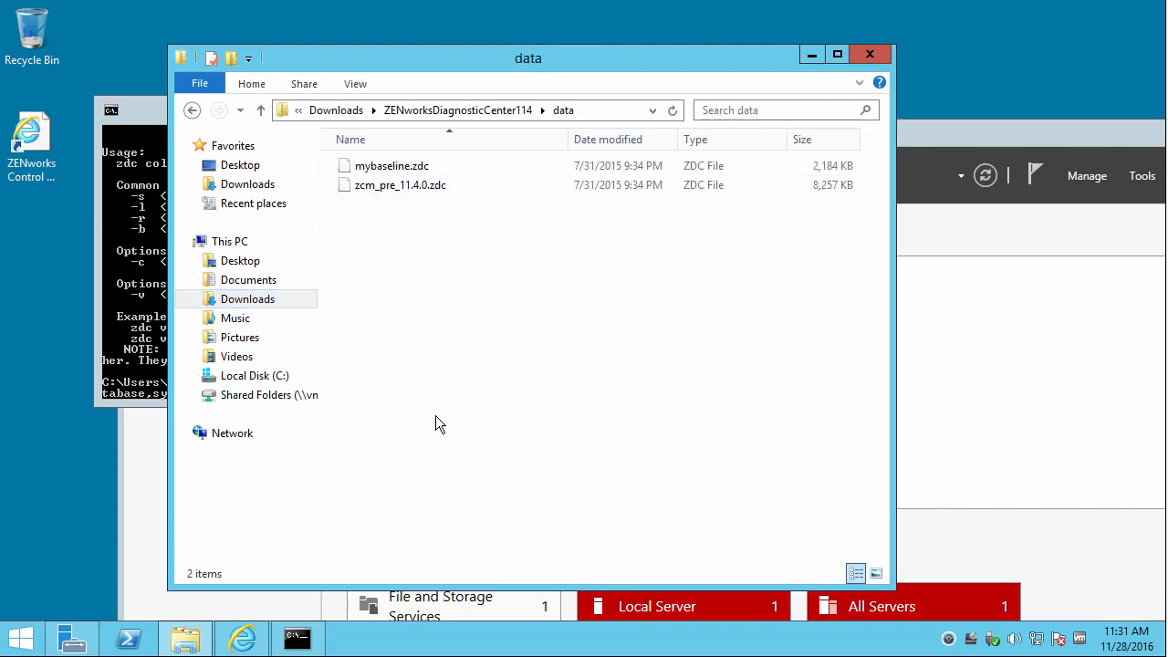
Move the command console lower beside the data files and type the mybaseline file name.
click(296, 639)
drag(232, 114, 256, 291)
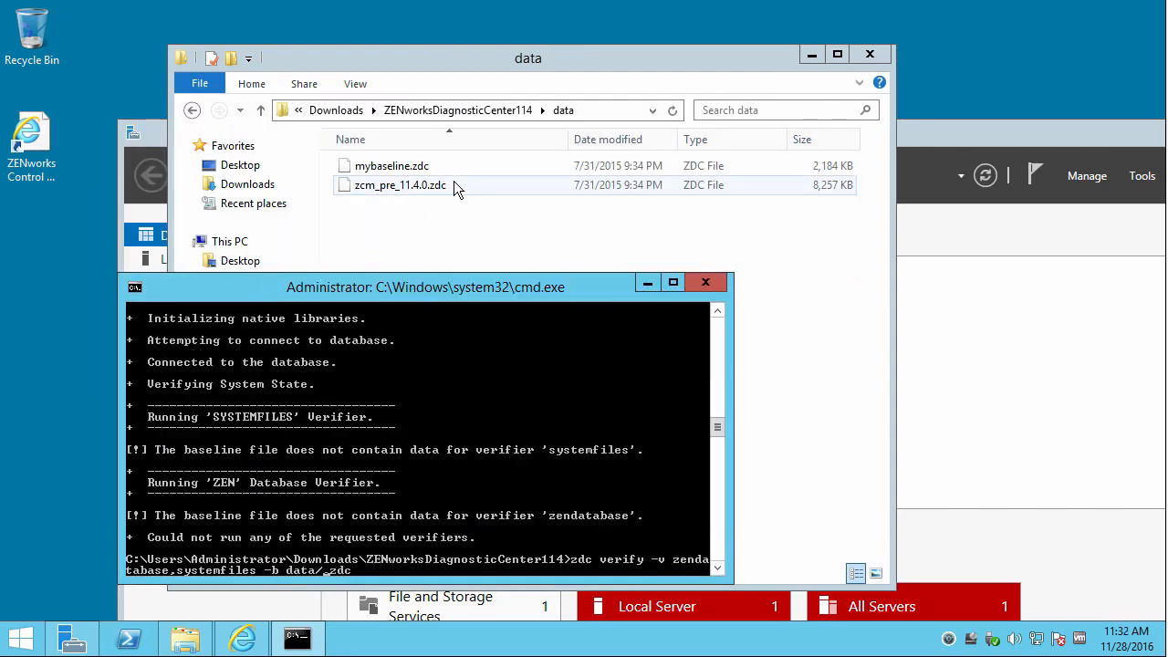
text(mybaseli_zdc)
Run zdc verify against data/mybaseline.zdc and open the reports\2016.11.28_11.32.47 folder.
key(Return)
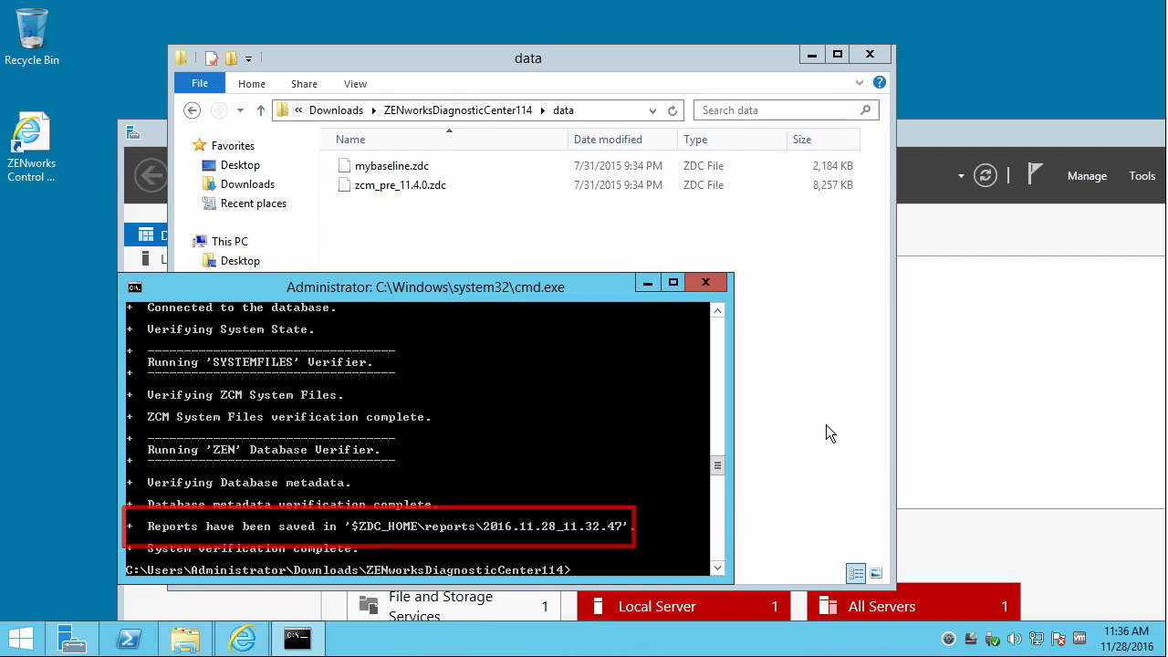
click(479, 111)
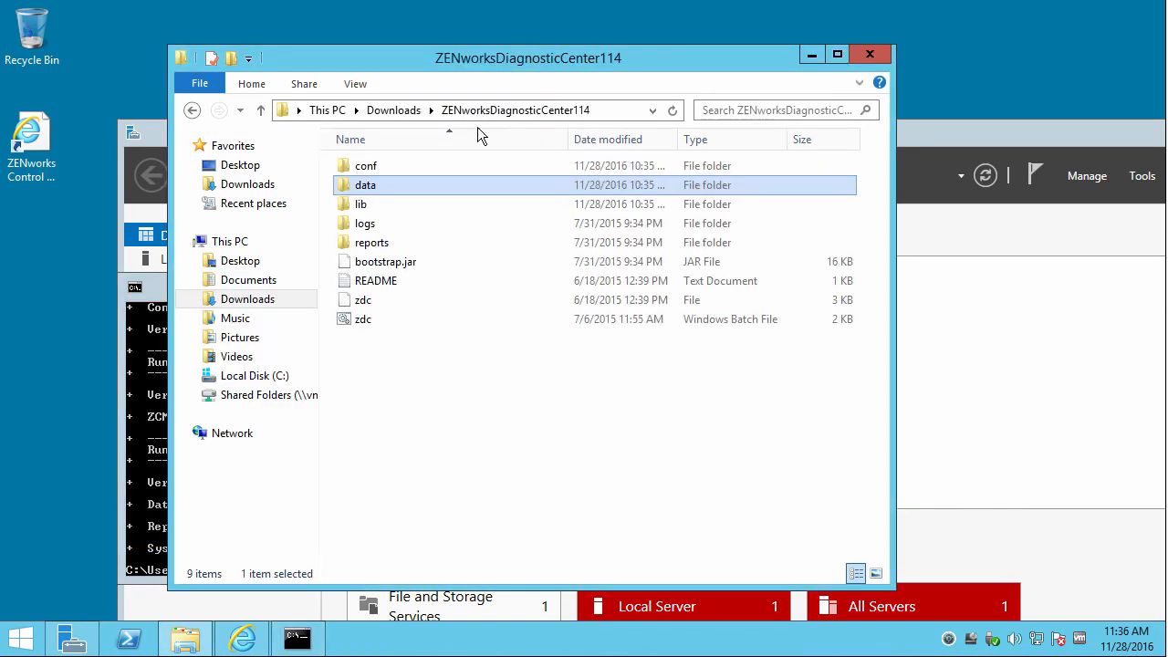
click(378, 243)
double_click(372, 244)
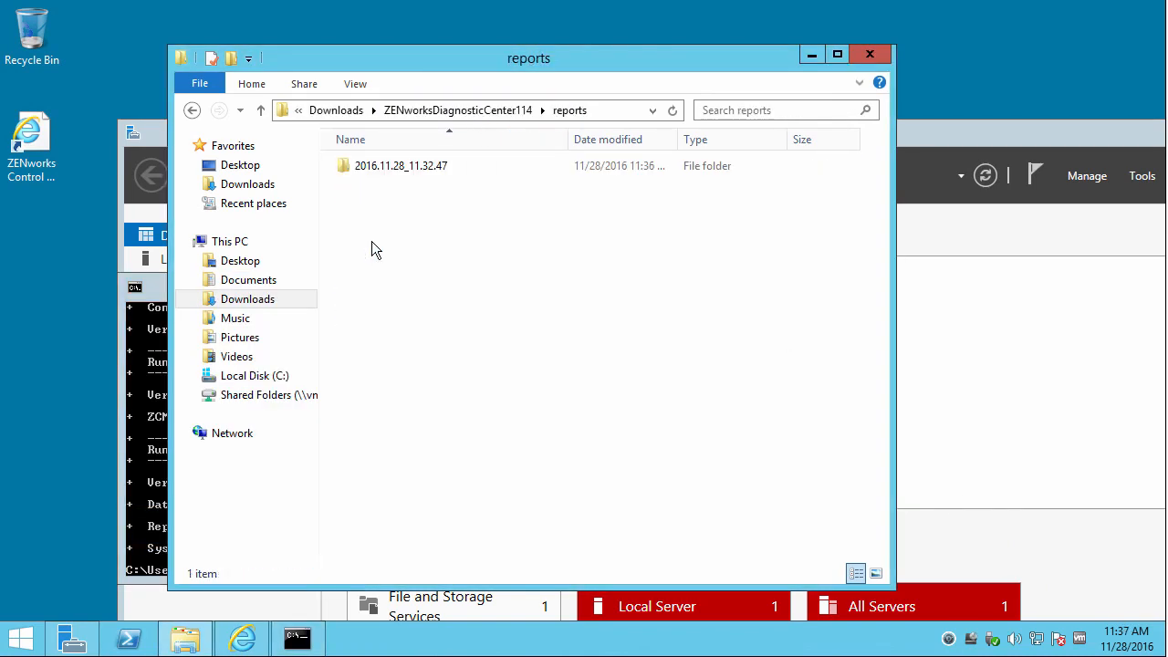
double_click(392, 169)
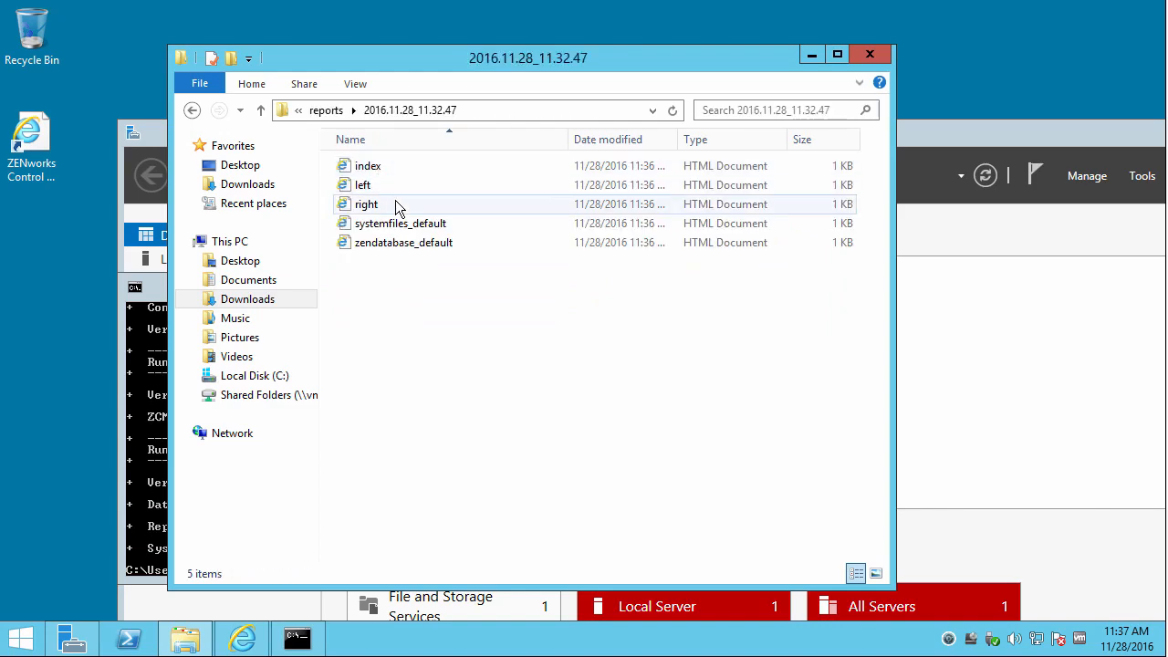
Open the index report in Internet Explorer and review the zen database and systemfiles reports.
double_click(379, 166)
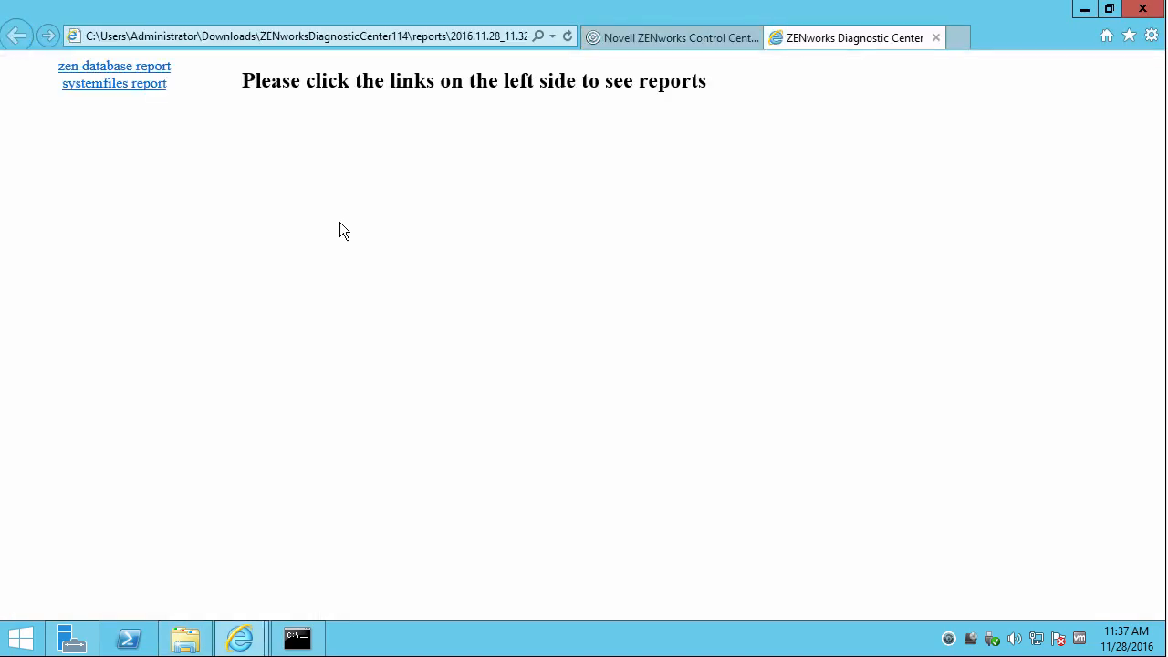
click(145, 71)
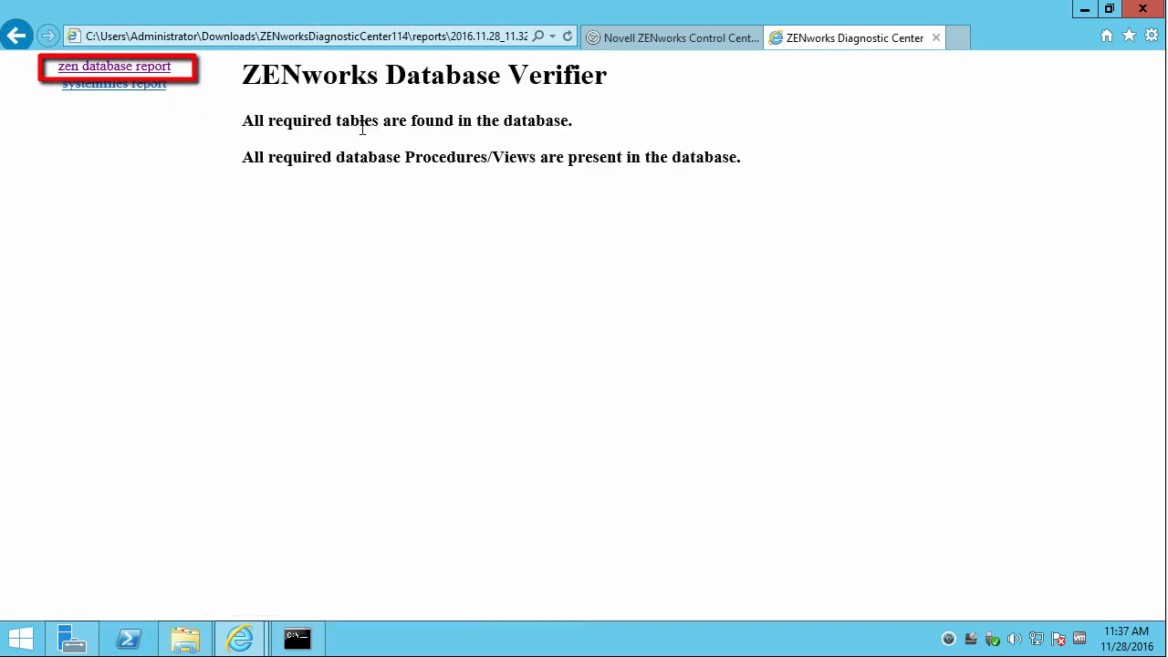
click(133, 85)
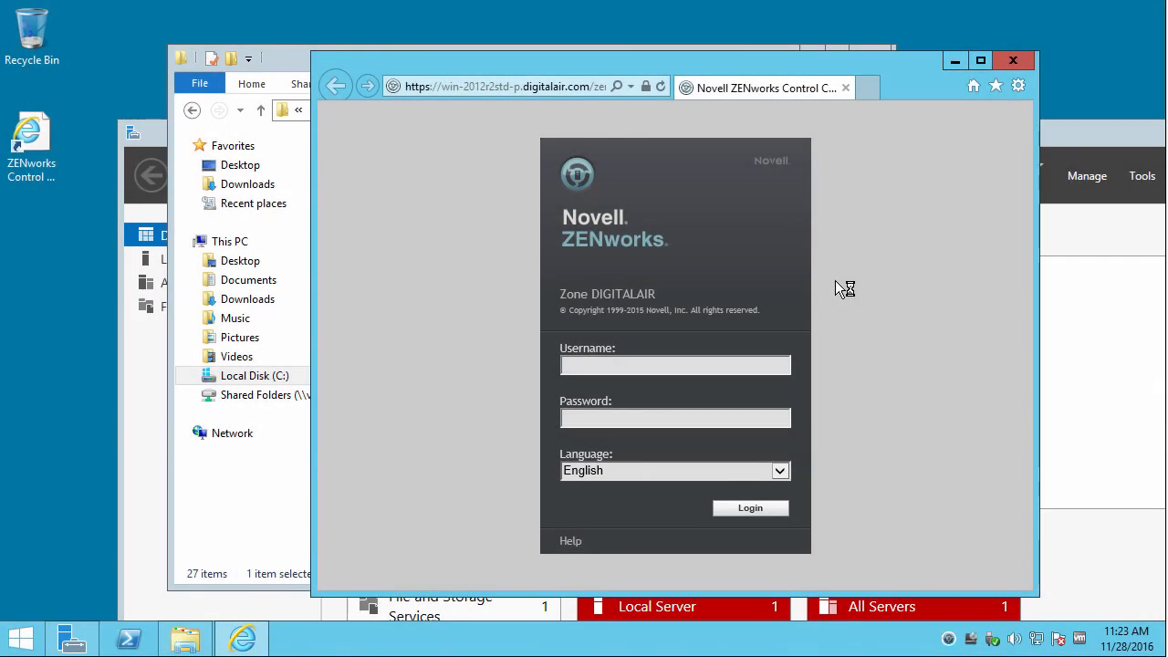
Sign in as Administrator with the account password and maximize the Internet Explorer window.
click(685, 365)
text(Administrator)
key(Tab)
text(******)
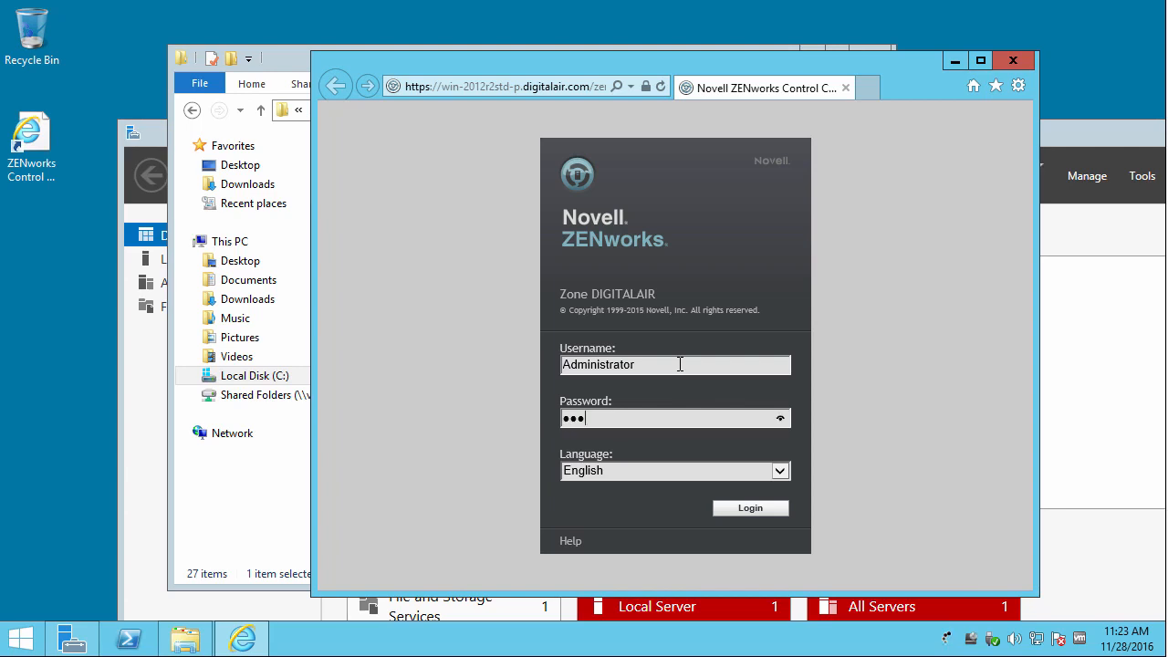
key(Return)
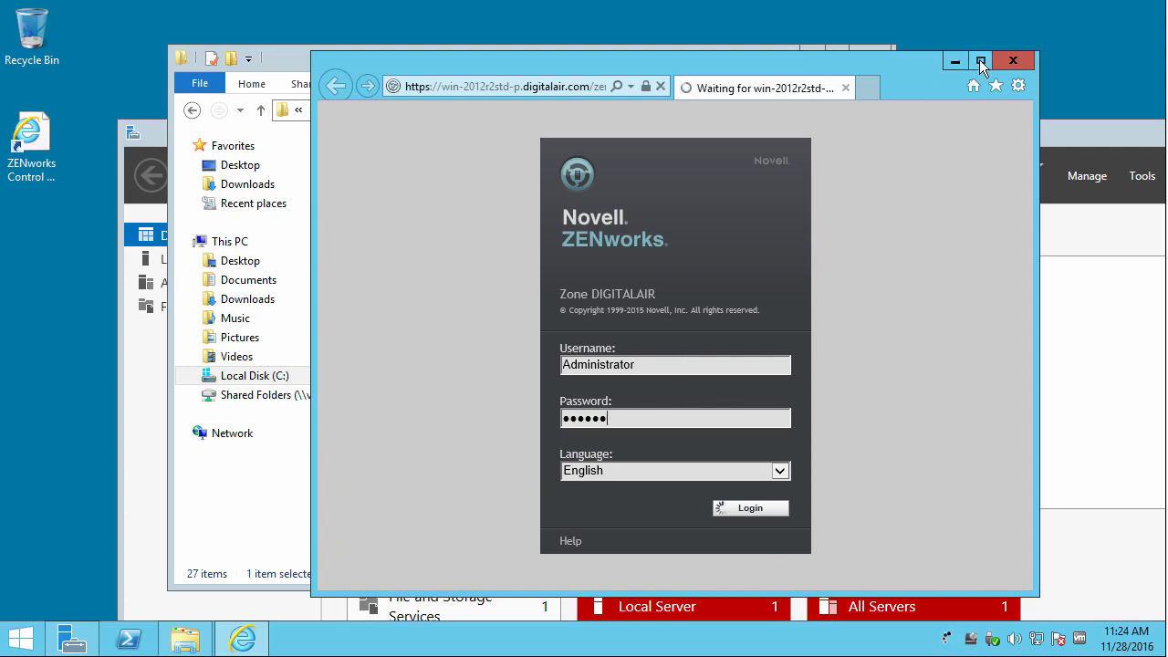
click(979, 61)
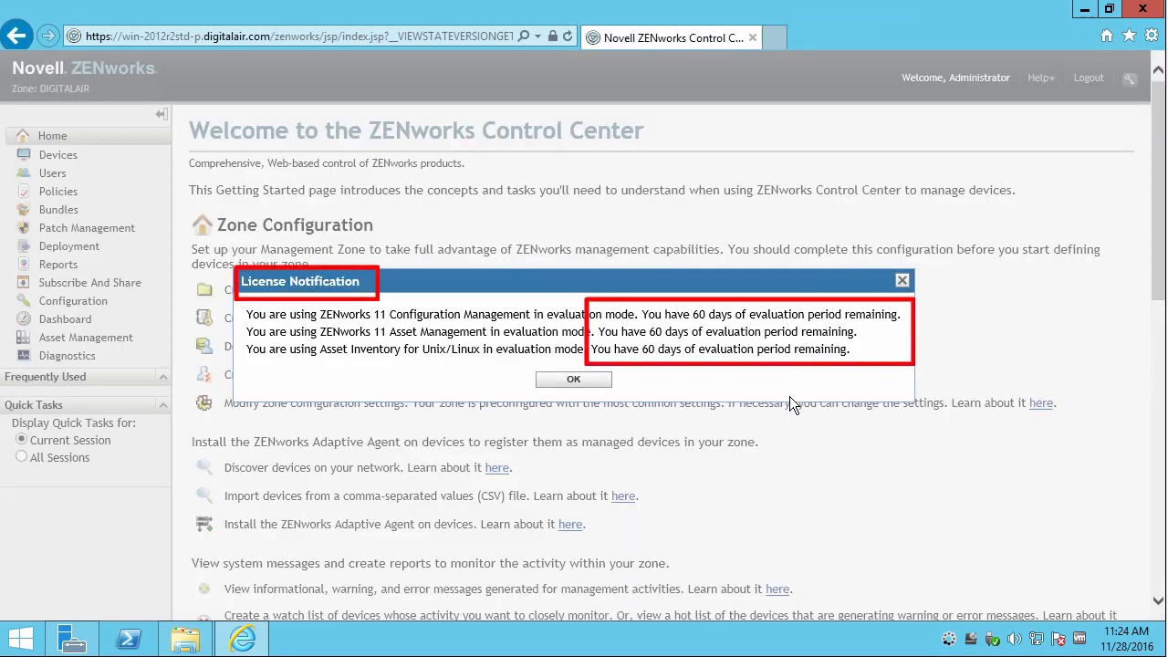
Dismiss the license notification and look over the zone Configuration page.
click(586, 381)
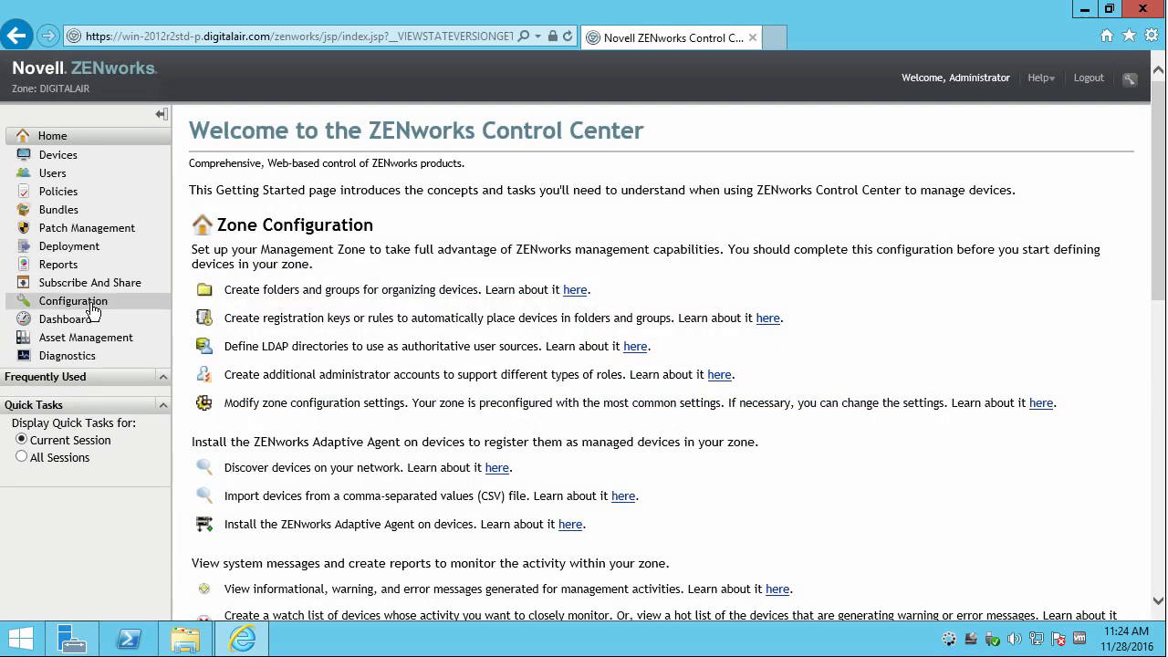
click(96, 308)
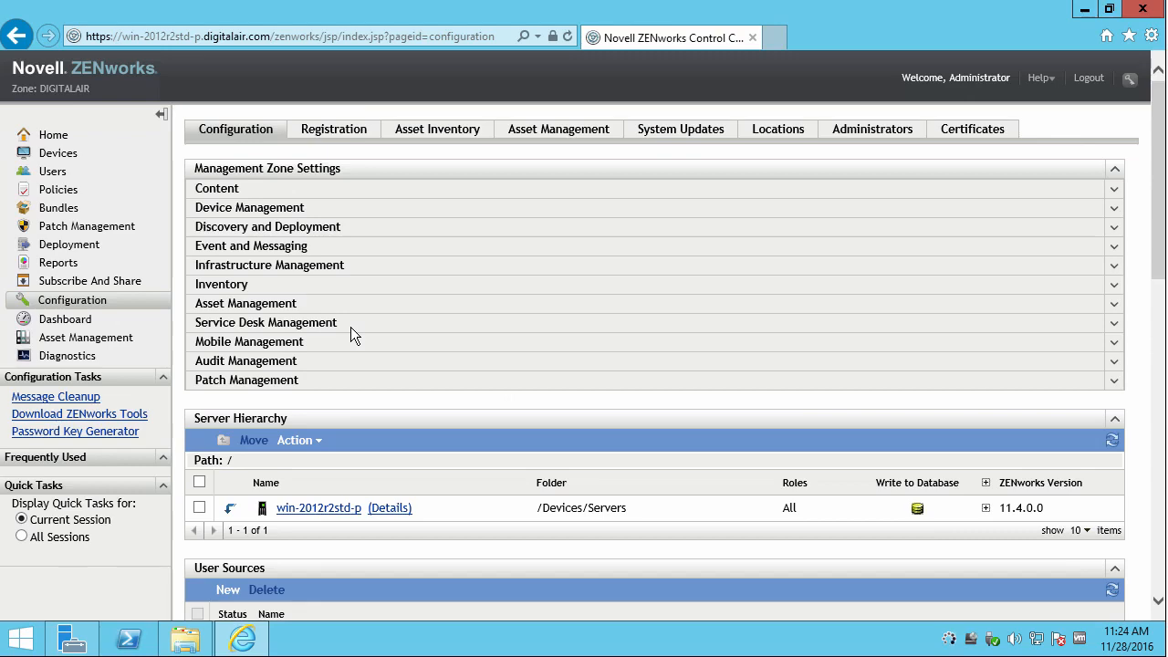
scroll(353, 331, down, 4)
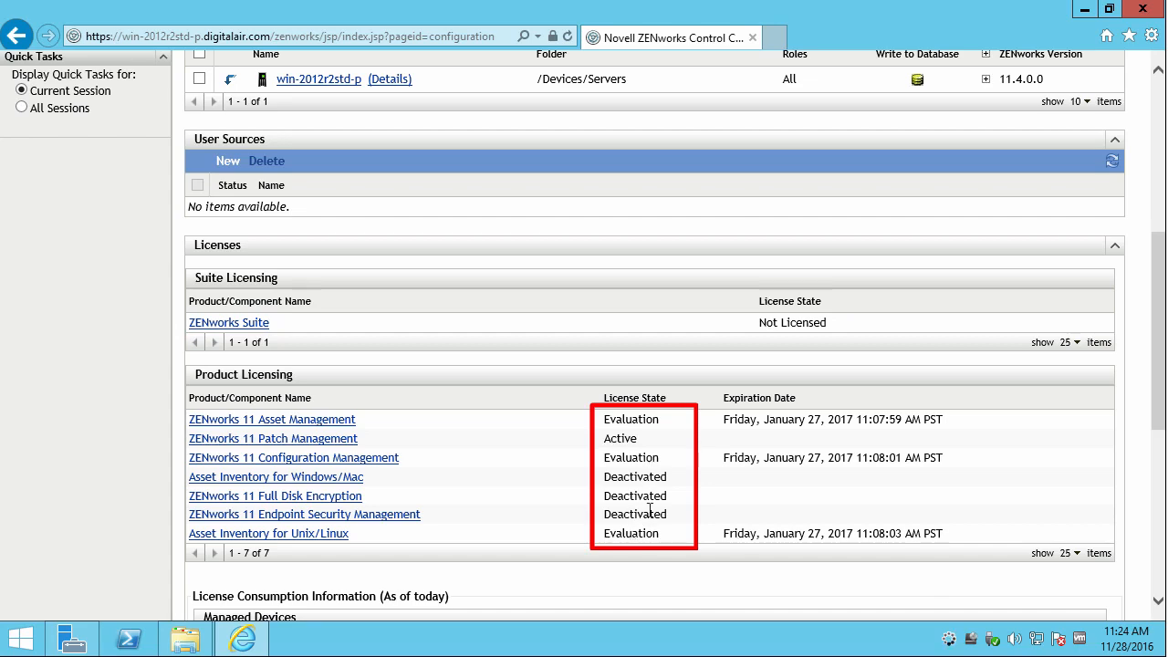
scroll(513, 423, up, 3)
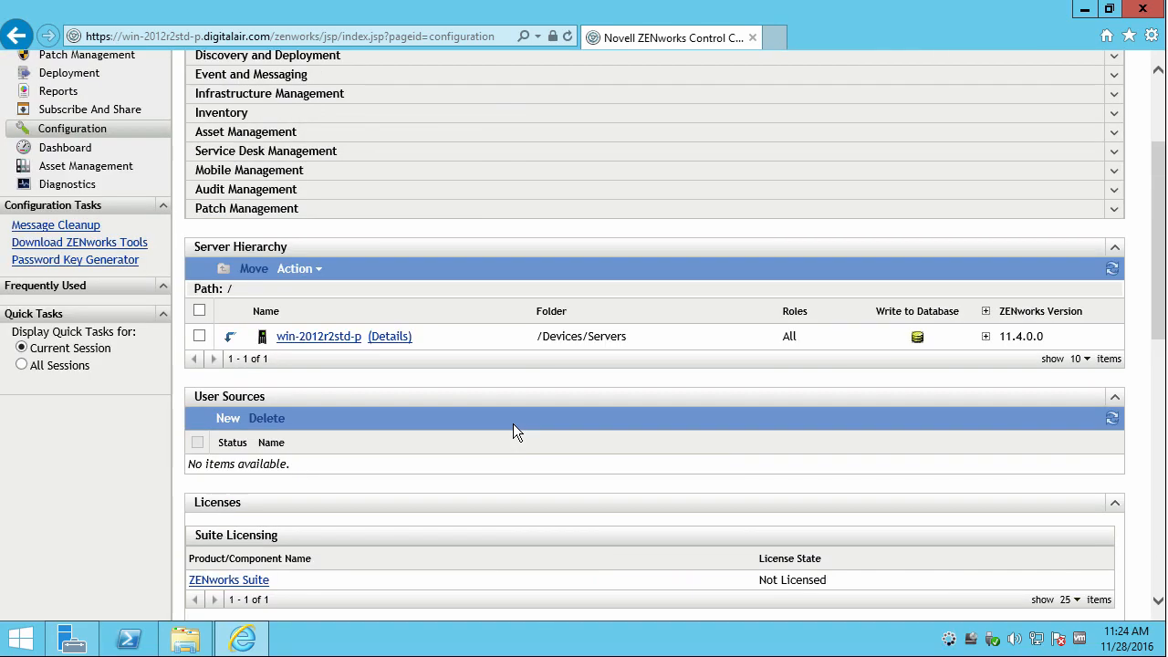
scroll(512, 424, up, 3)
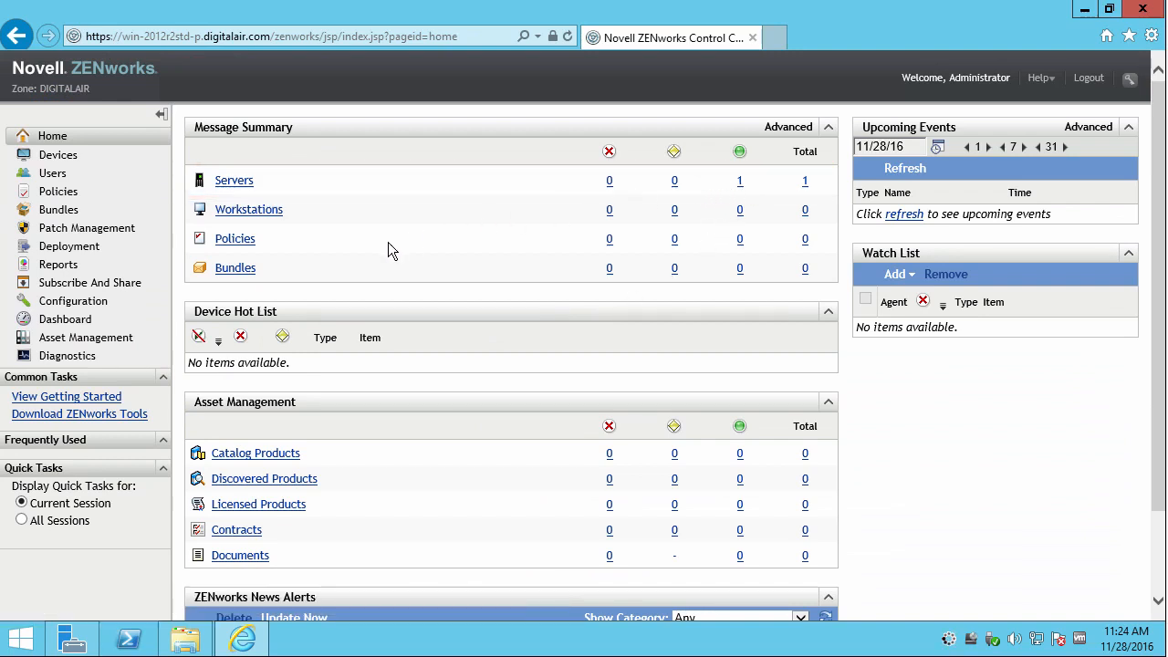
Visit Bundles, return to Configuration, and expand Asset Management and Infrastructure Management.
click(55, 212)
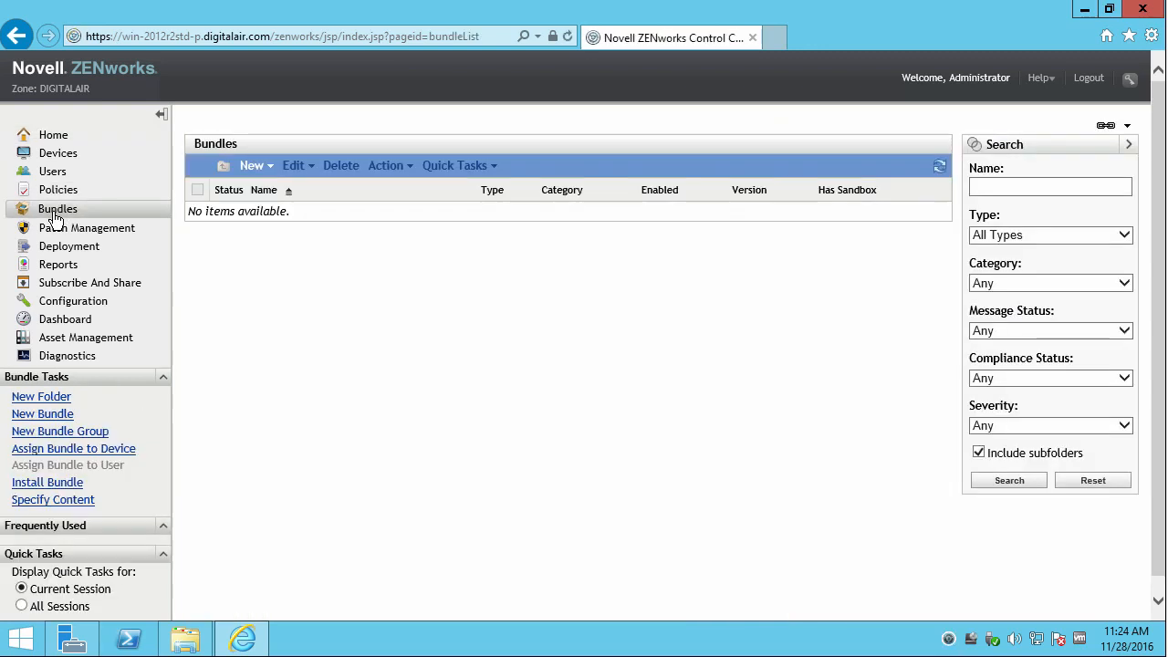
click(79, 306)
click(383, 304)
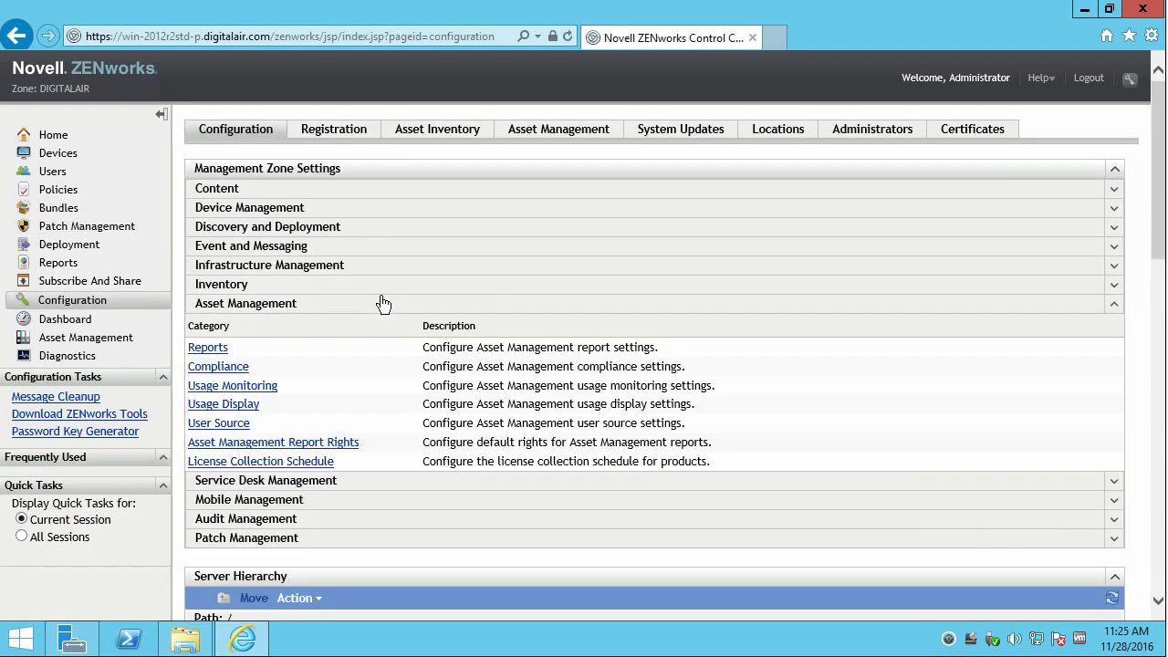
click(296, 269)
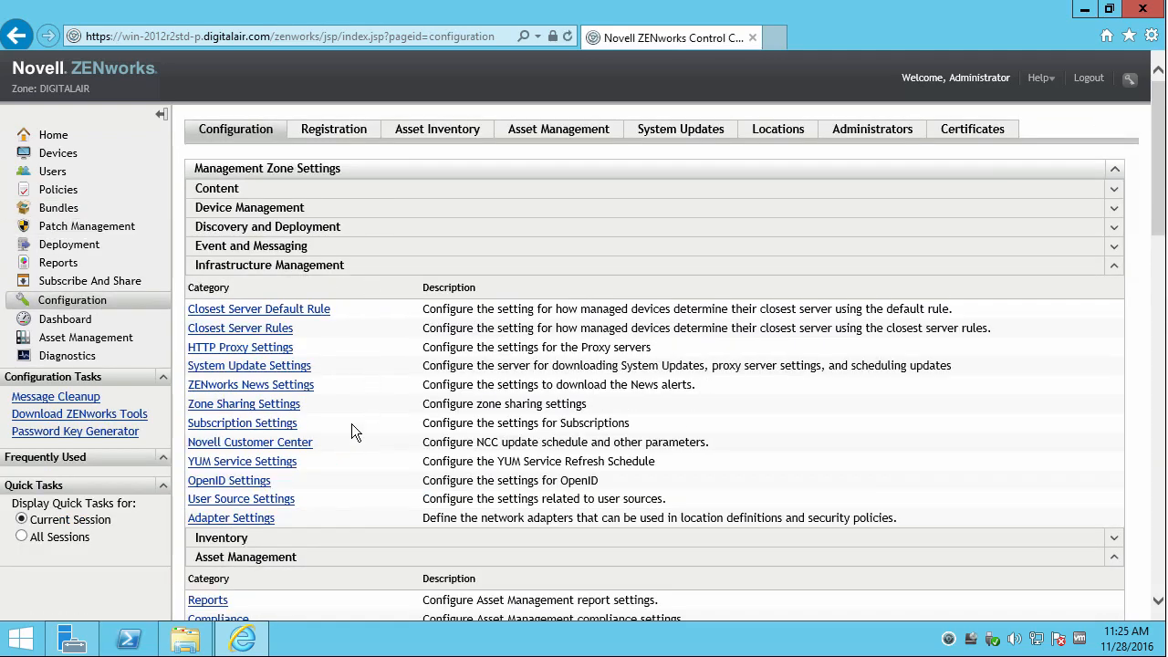
Launch an administrator command prompt, cd into Downloads and list its files.
right_click(16, 646)
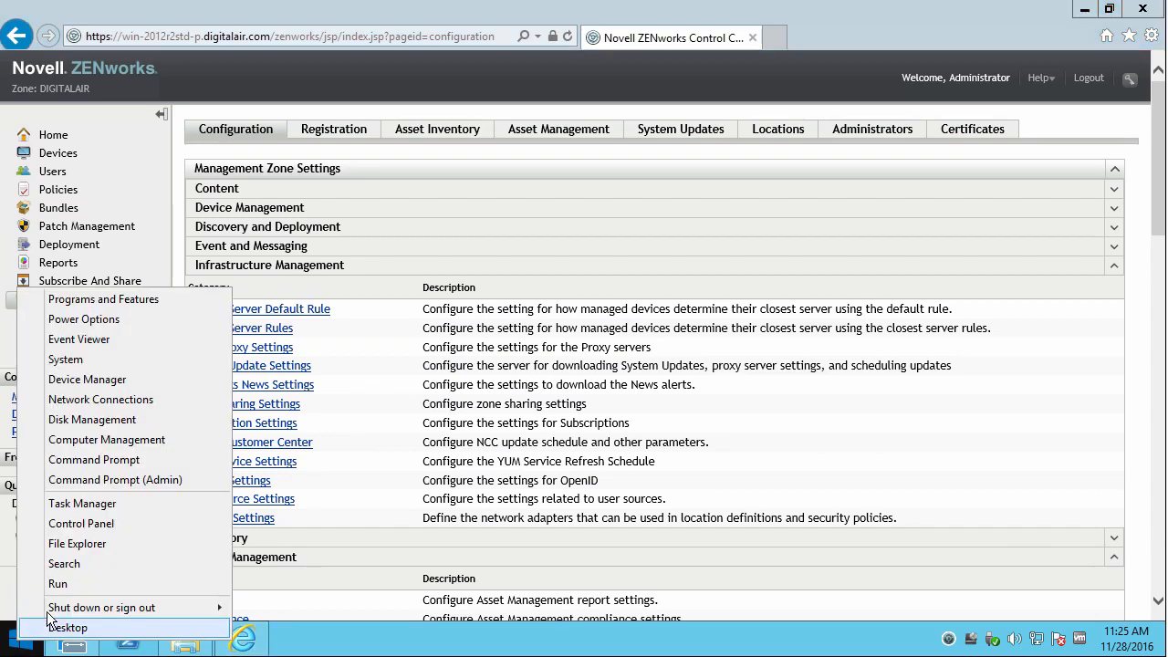
click(62, 586)
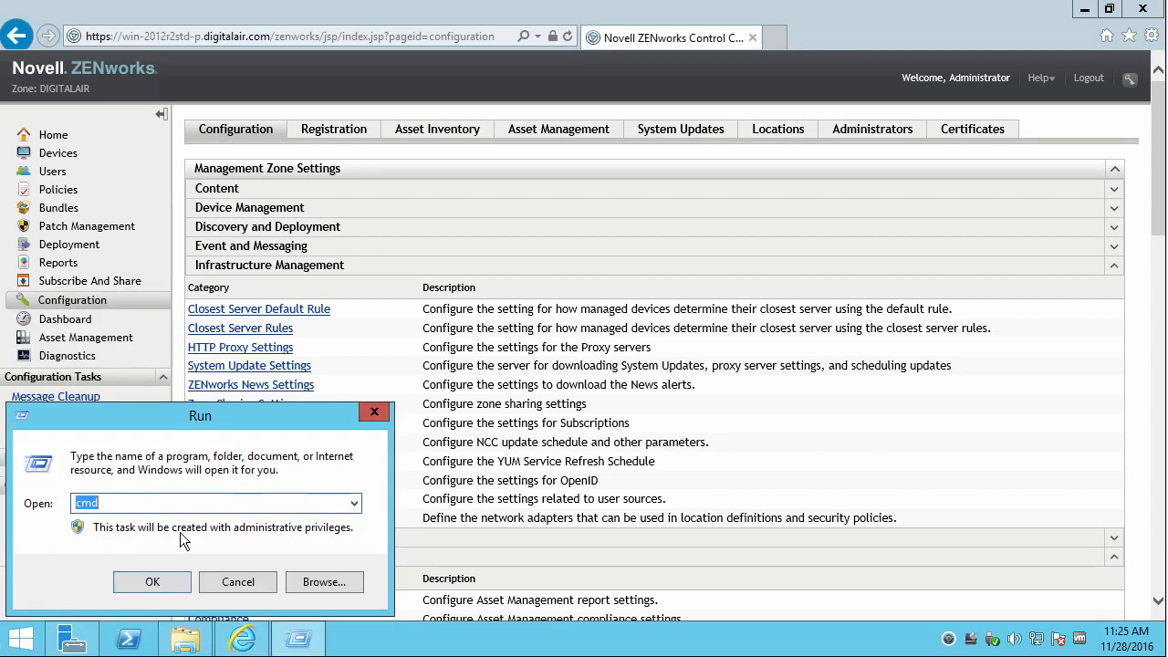
key(Return)
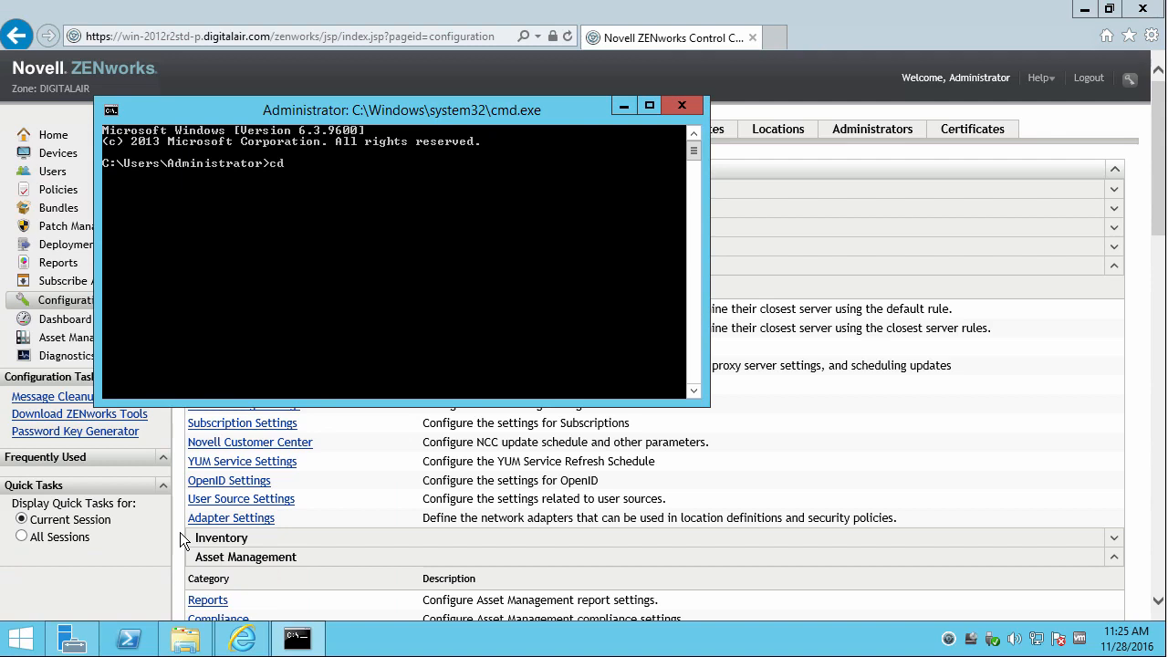
text(cd Downloads)
key(Return)
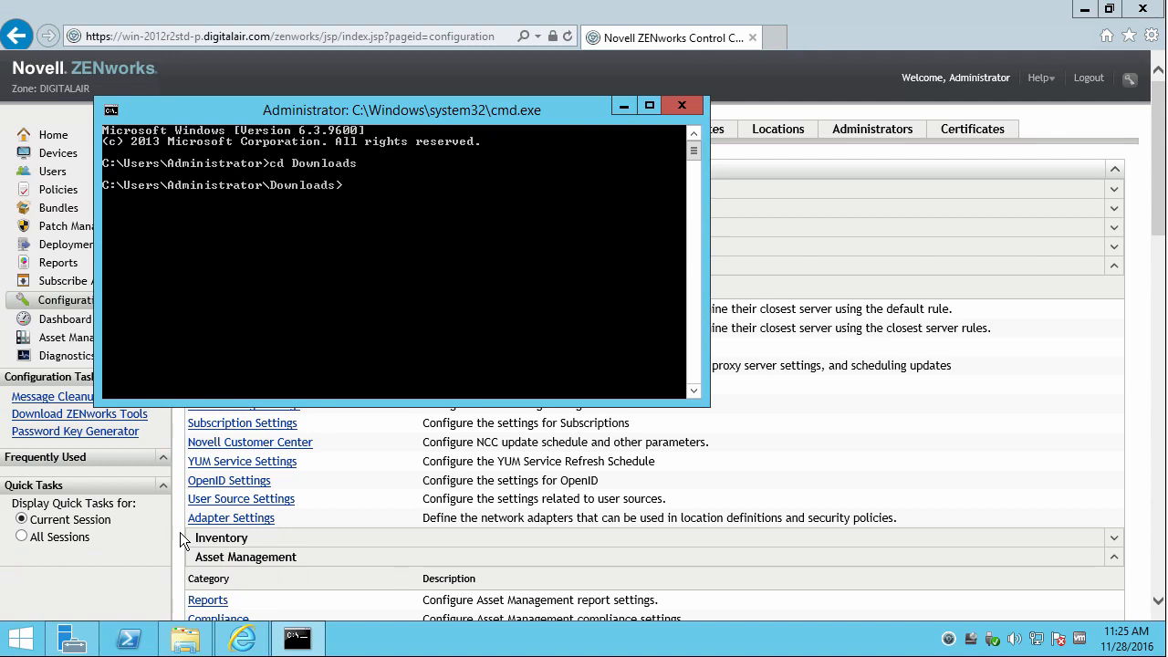
text(dir)
key(Return)
Import ZCM_11_4_Post_11SP4_Update_Prereq.zip with zman sui as Administrator, then check ZCC System Updates.
text(zman sui Z)
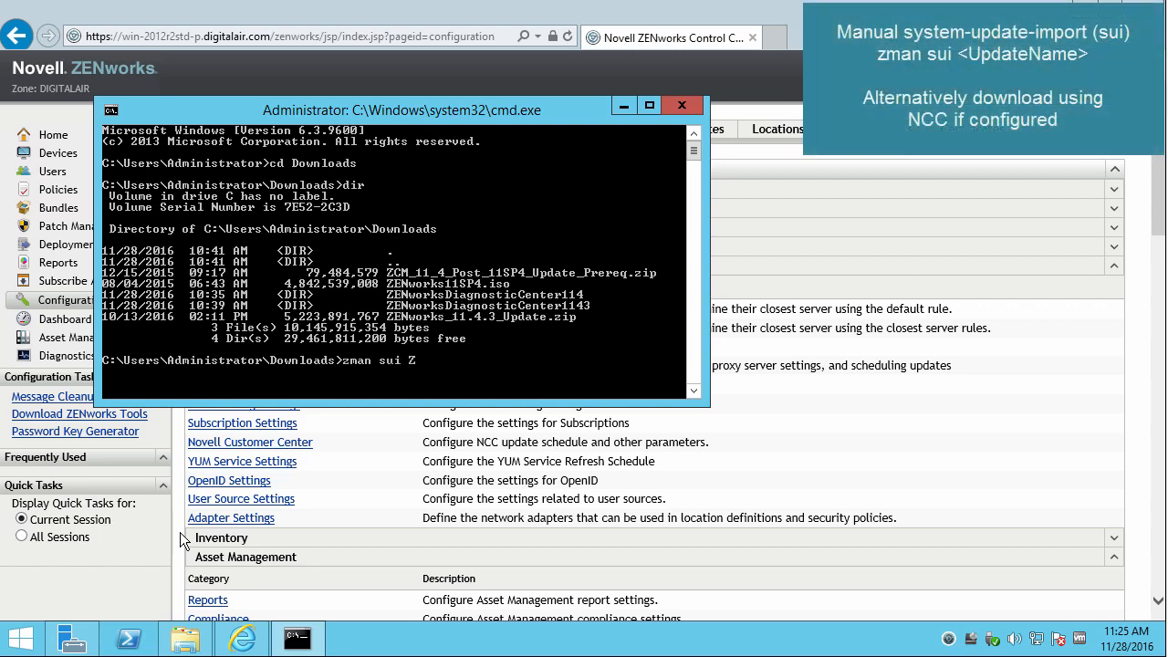
text(CM)
key(Tab)
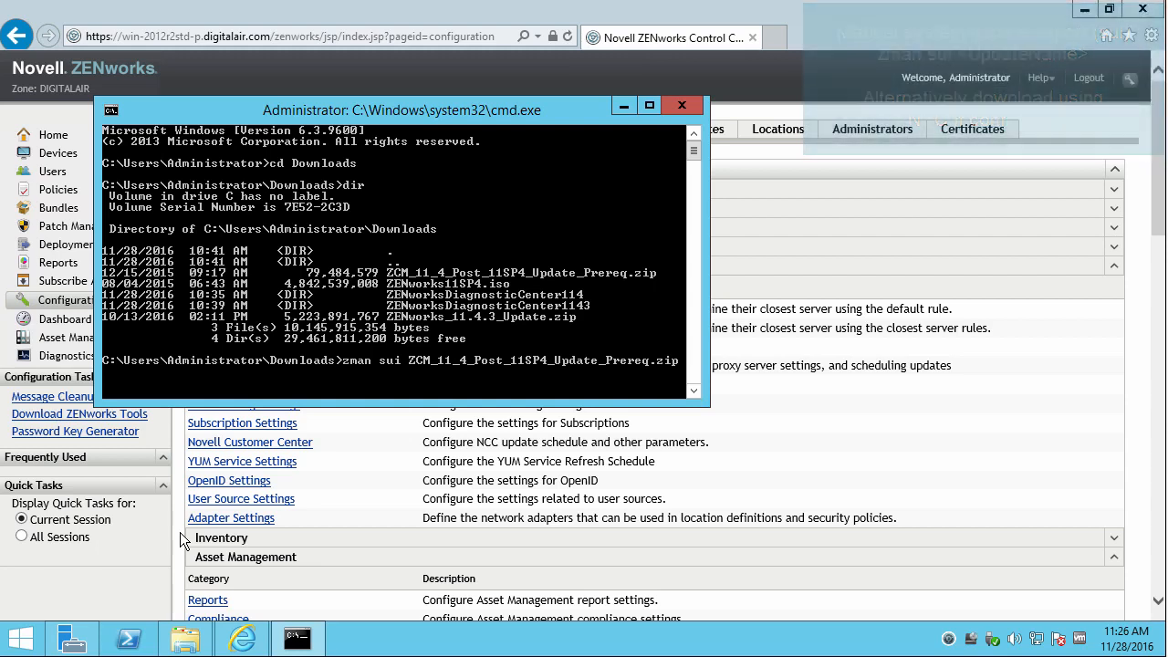
key(Return)
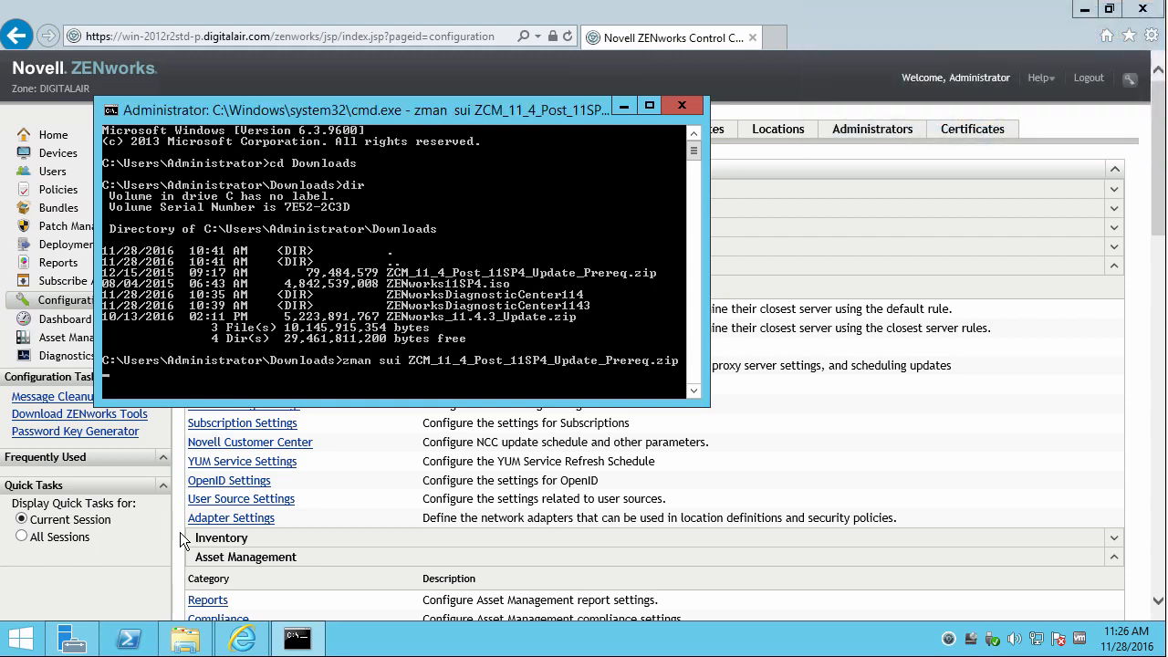
text(Administrator)
key(Return)
text(******)
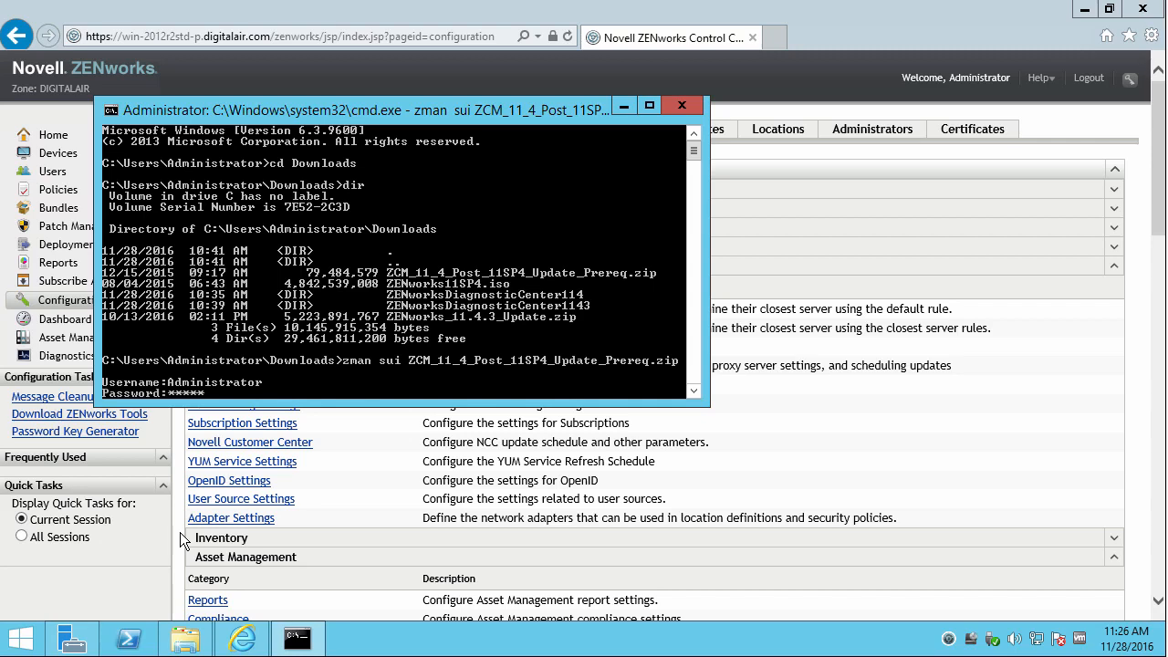
key(Return)
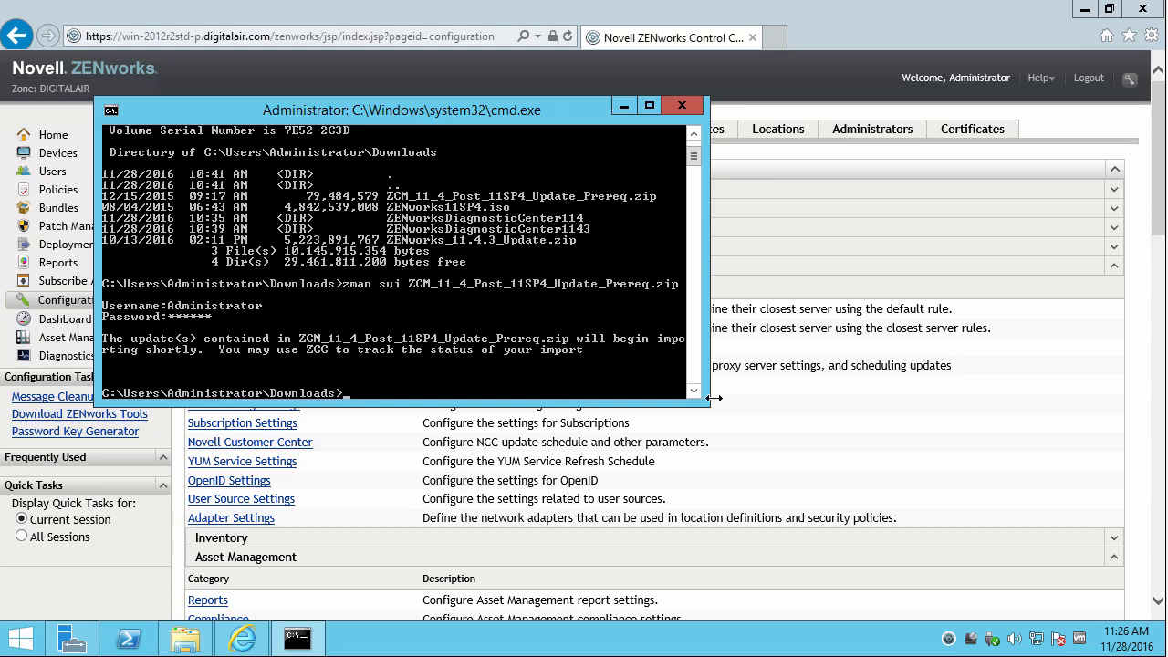
click(816, 380)
click(692, 142)
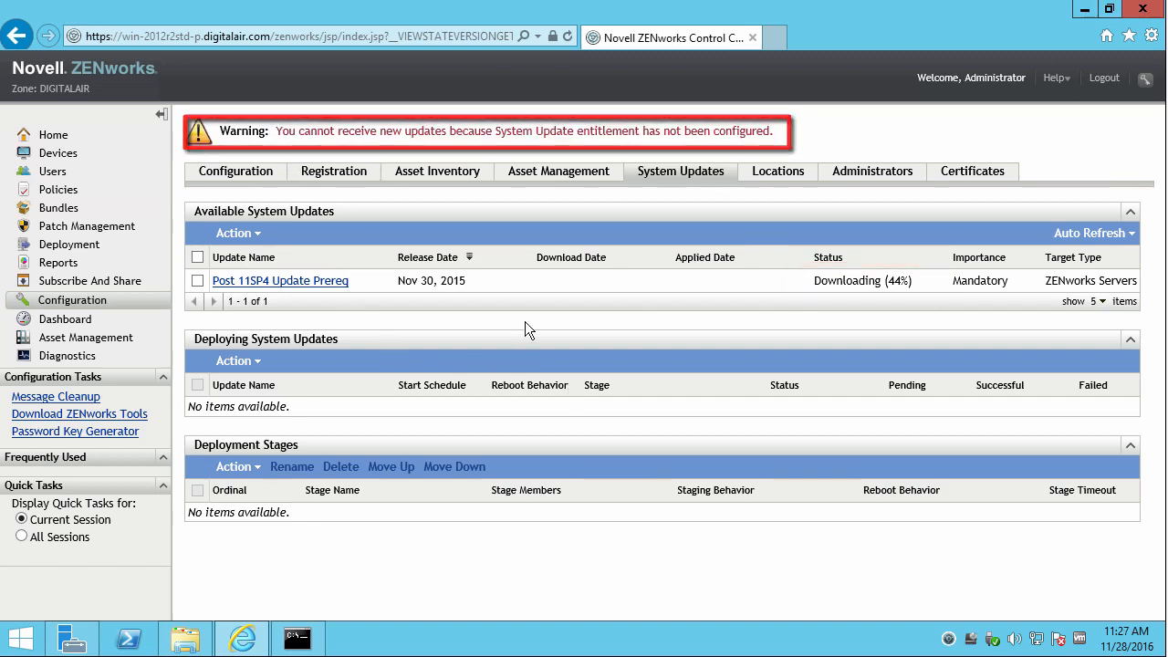
Activate the System Update entitlement with the account e-mail and pasted activation code.
click(55, 307)
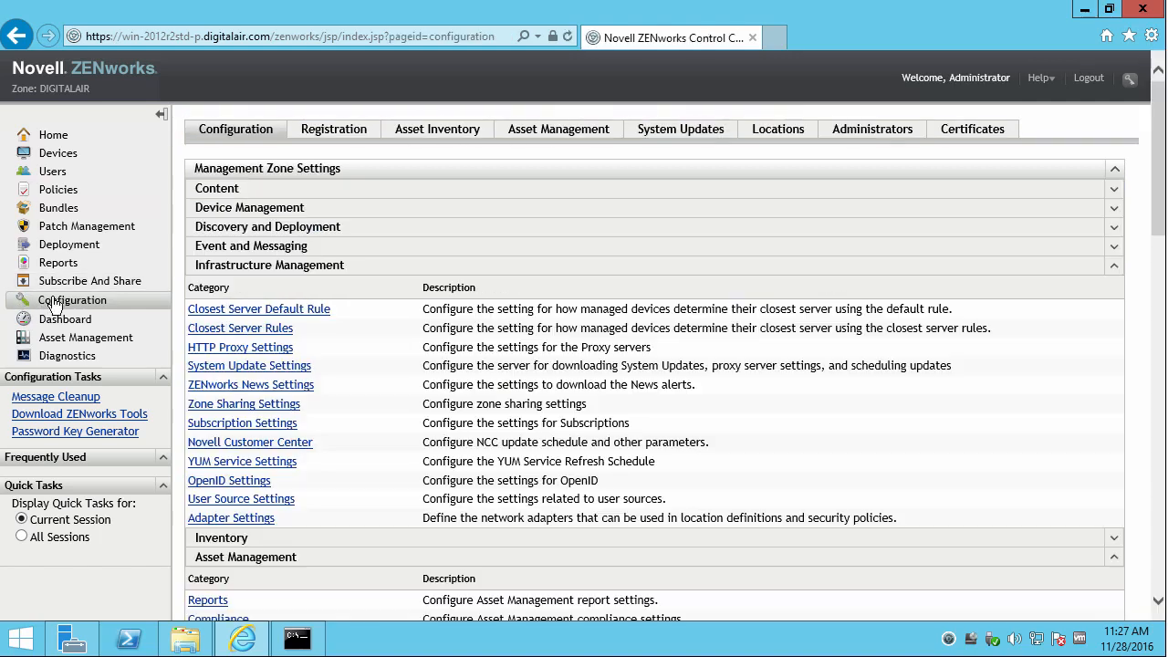
click(254, 370)
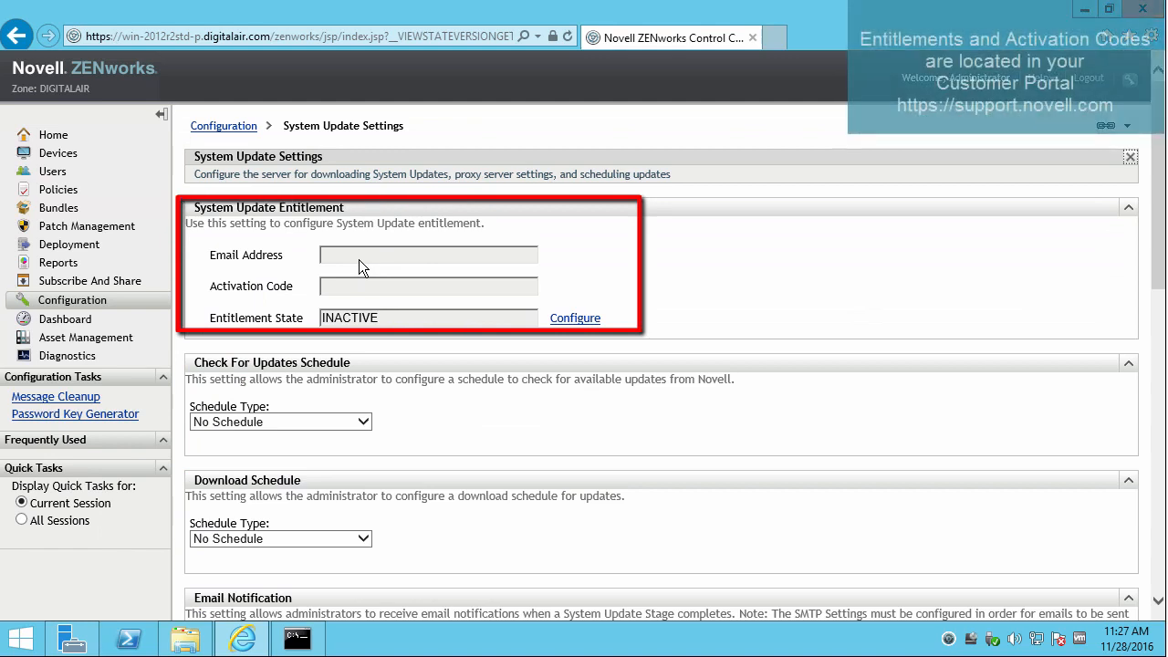
click(571, 321)
click(569, 319)
text(p......)
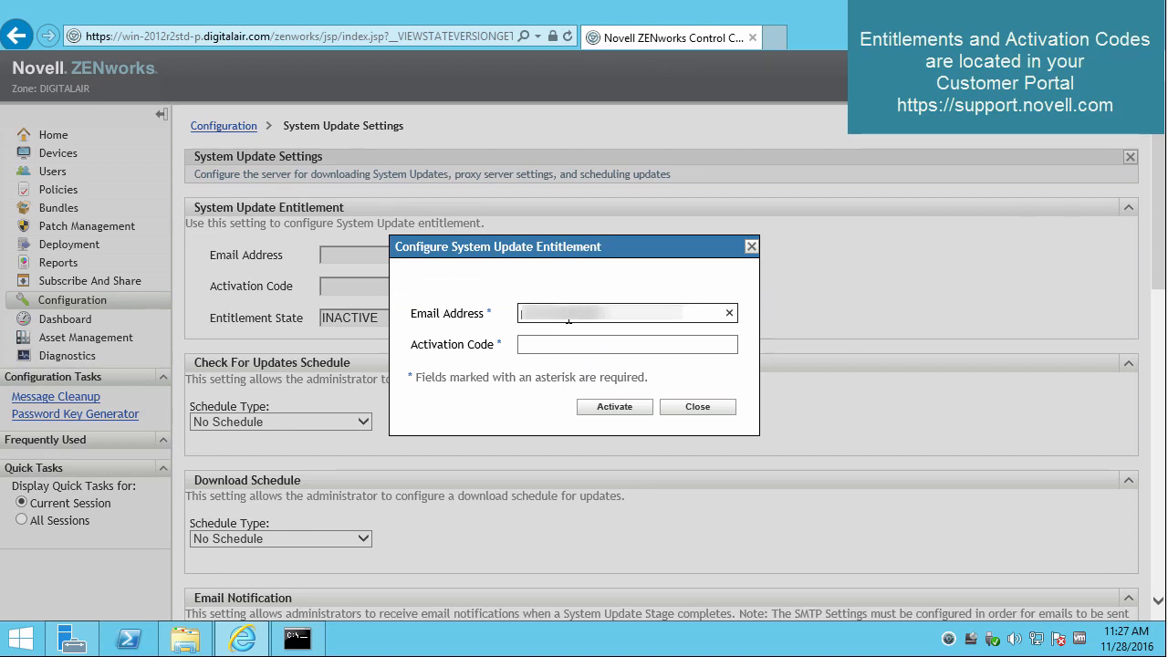
text(......)
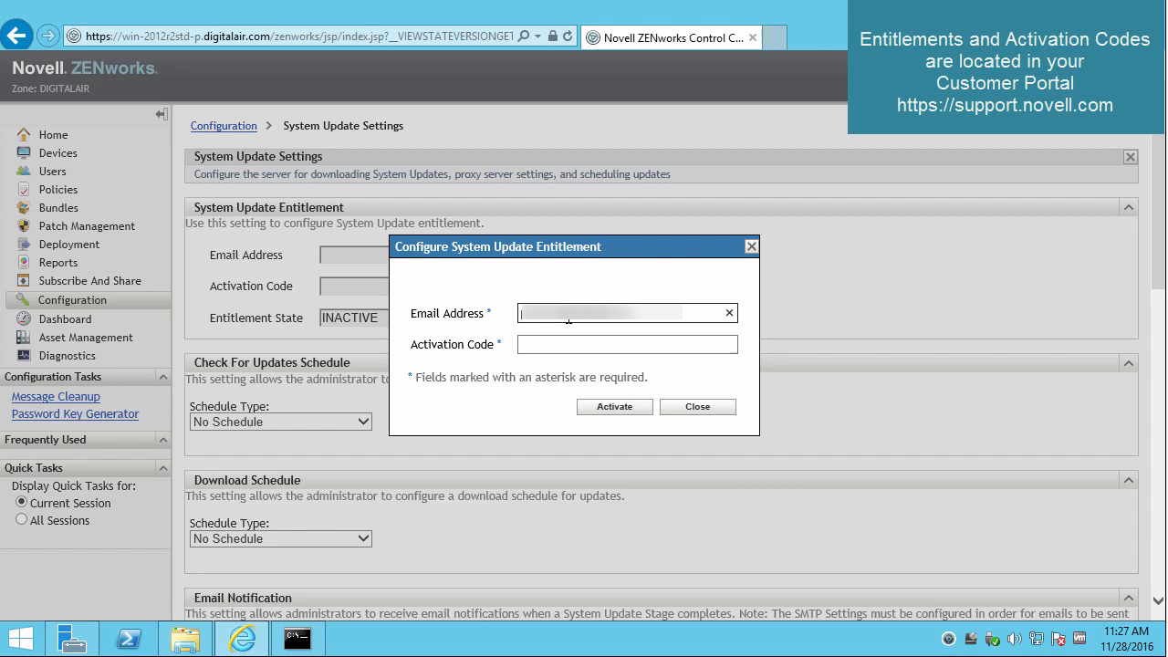
key(Tab)
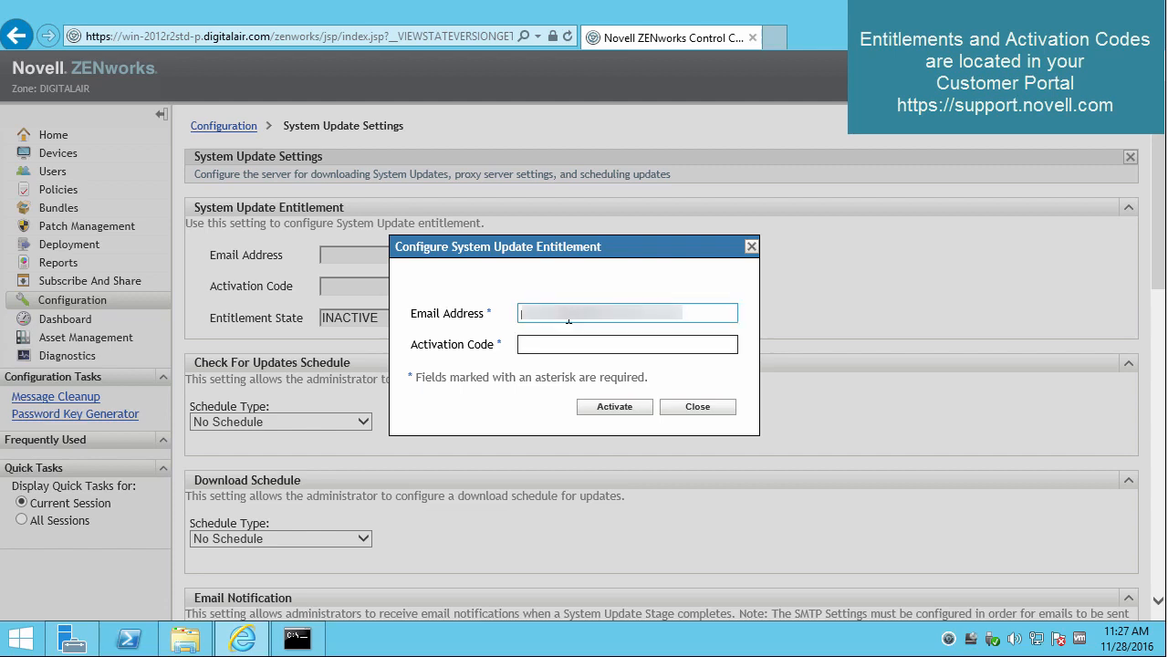
key(ctrl+v)
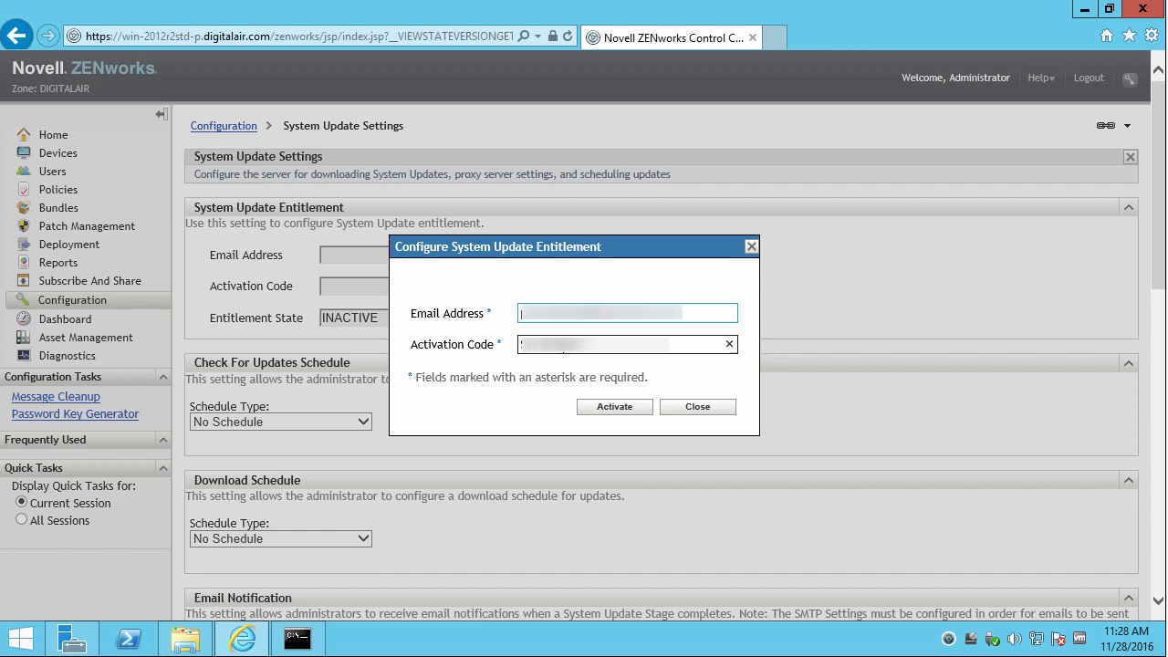
click(608, 410)
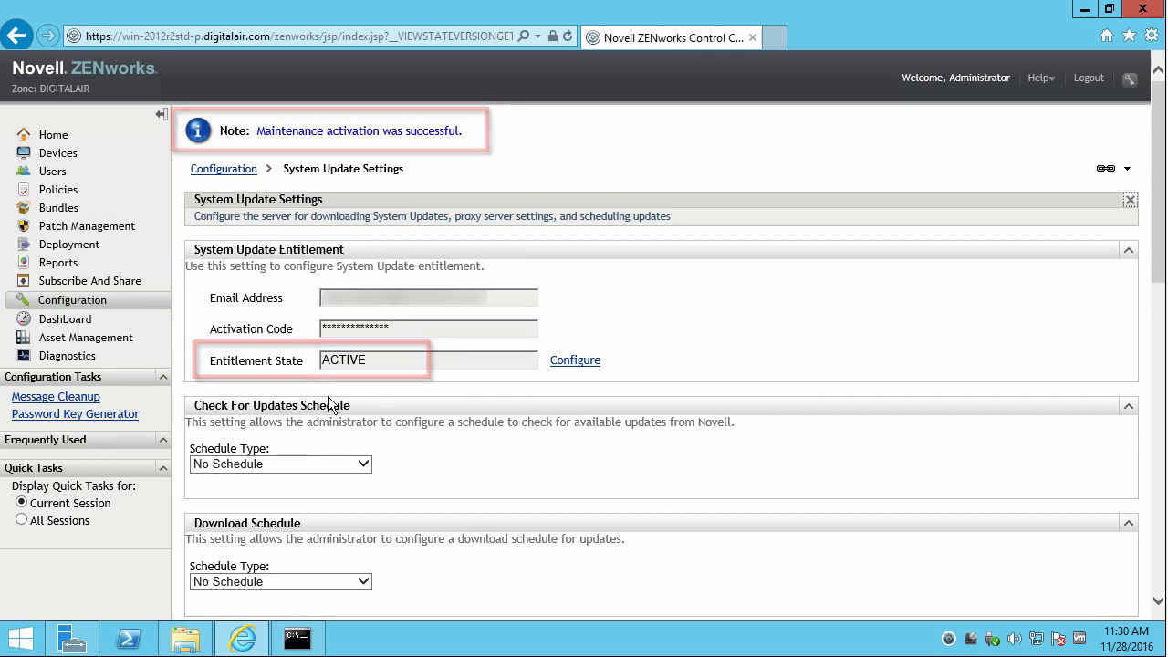
Leave both update check and download schedules at No Schedule and return to Configuration.
click(363, 463)
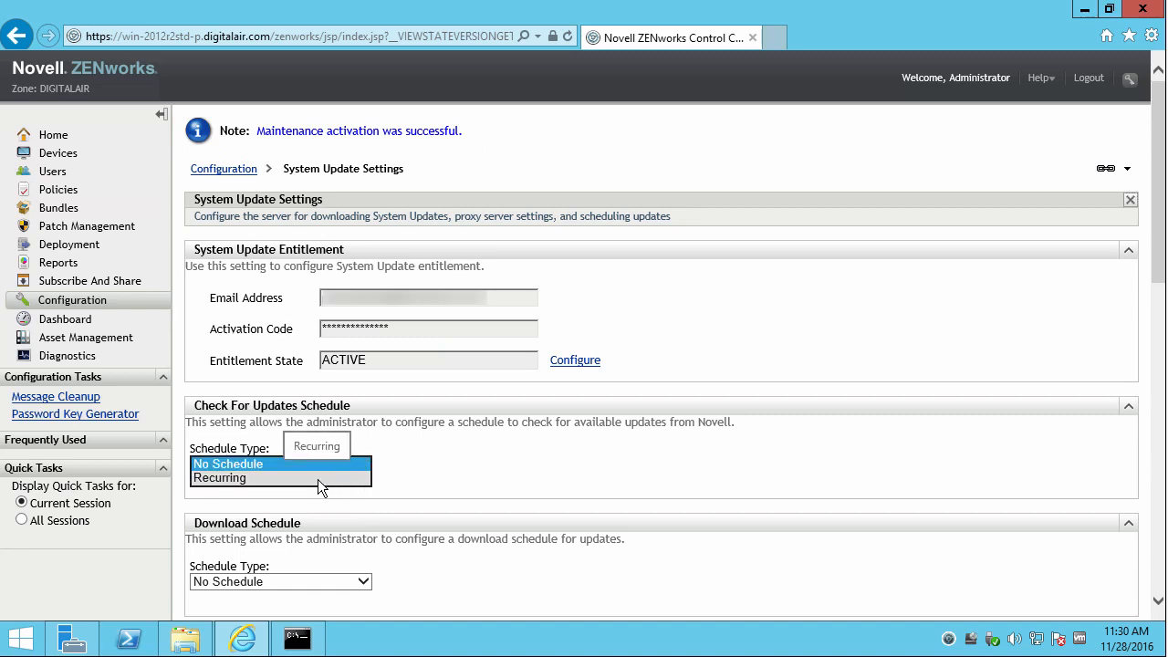
click(440, 475)
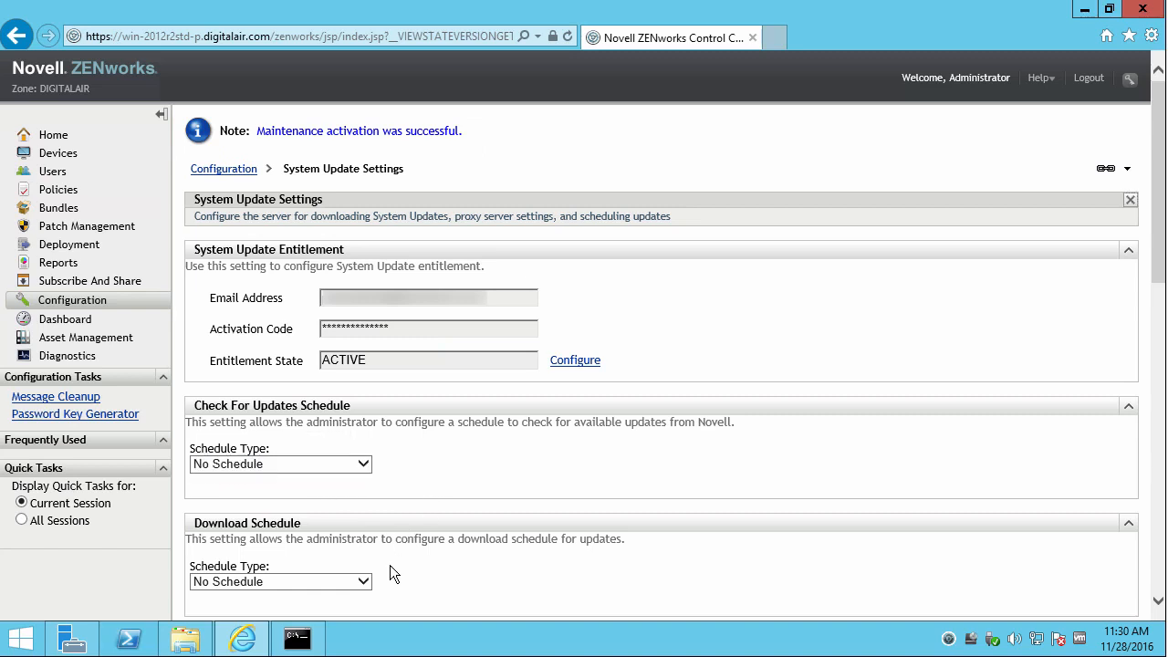
click(365, 580)
click(422, 468)
click(80, 307)
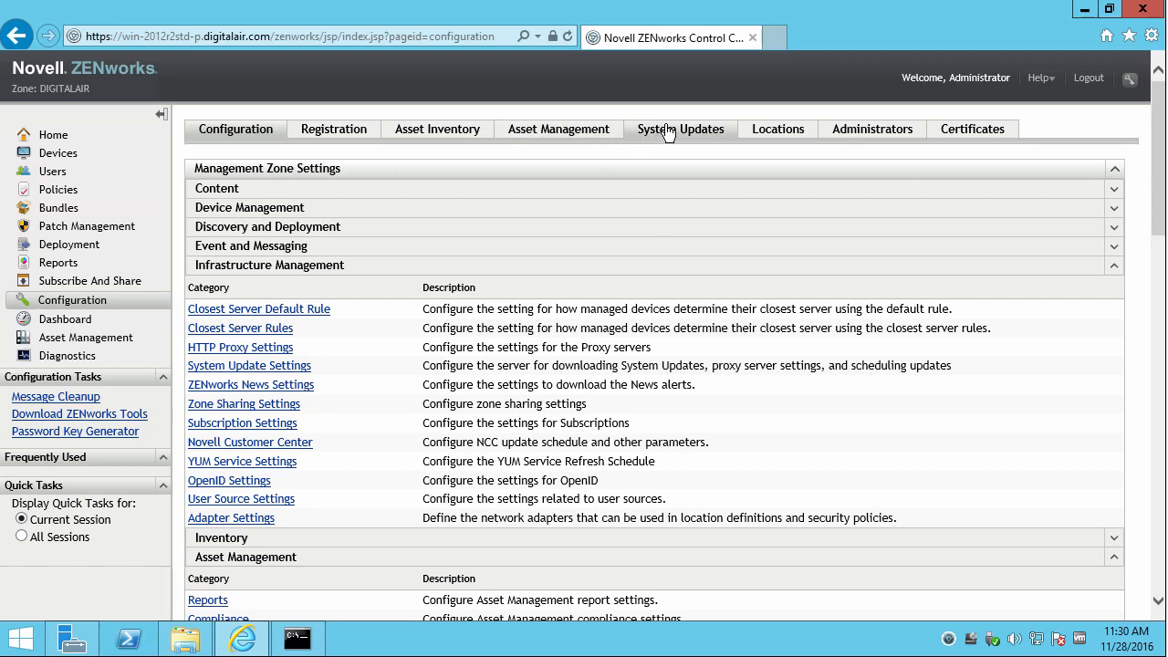
Authorize the Post 11SP4 Update Prereq system update.
click(666, 132)
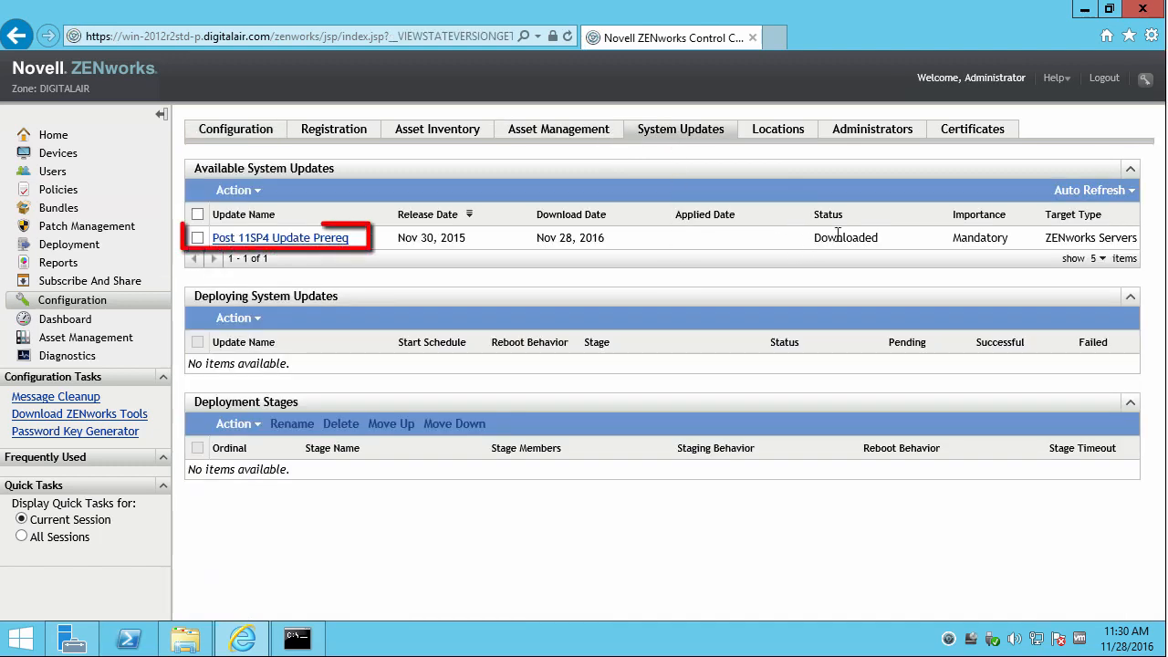
click(197, 237)
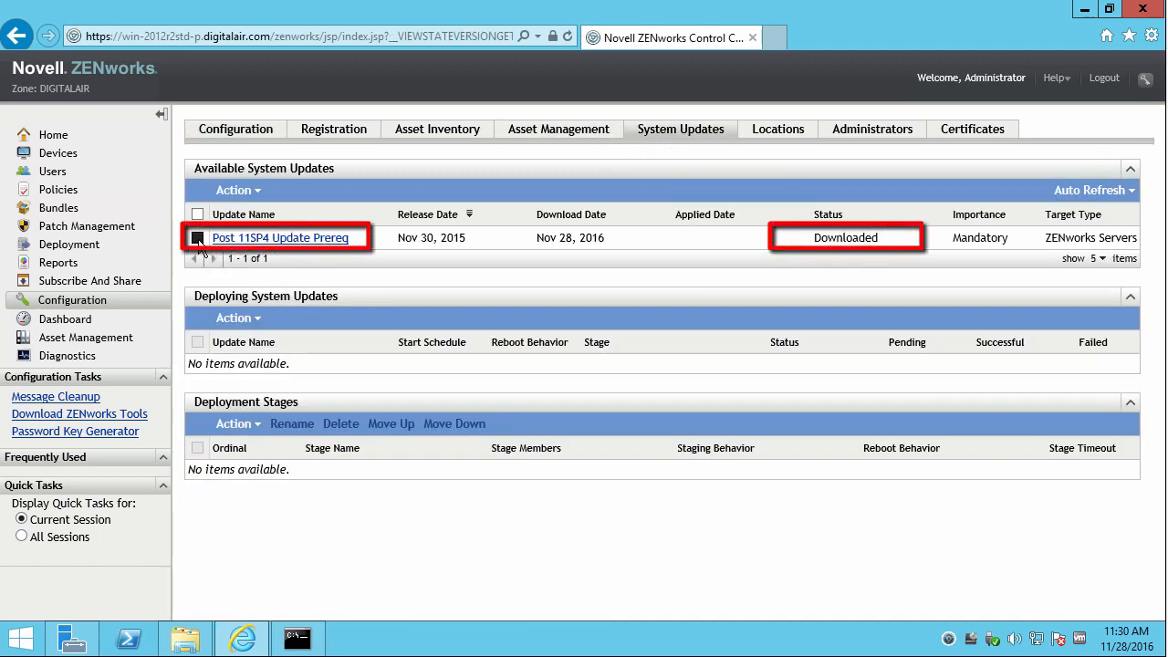
click(258, 193)
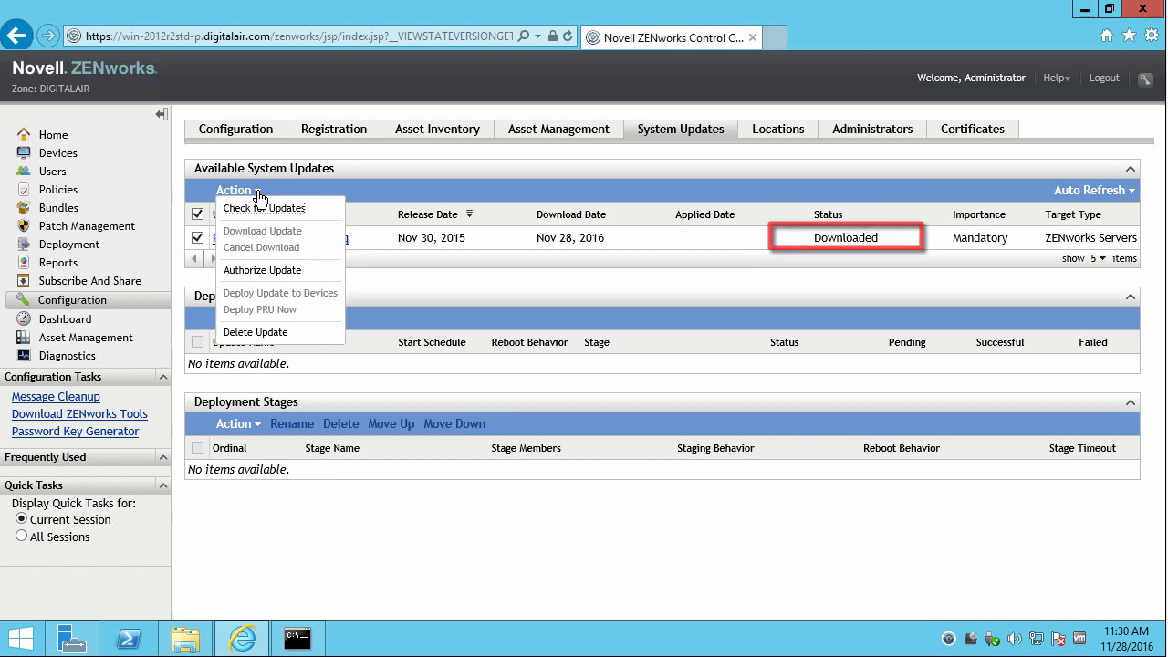
click(262, 271)
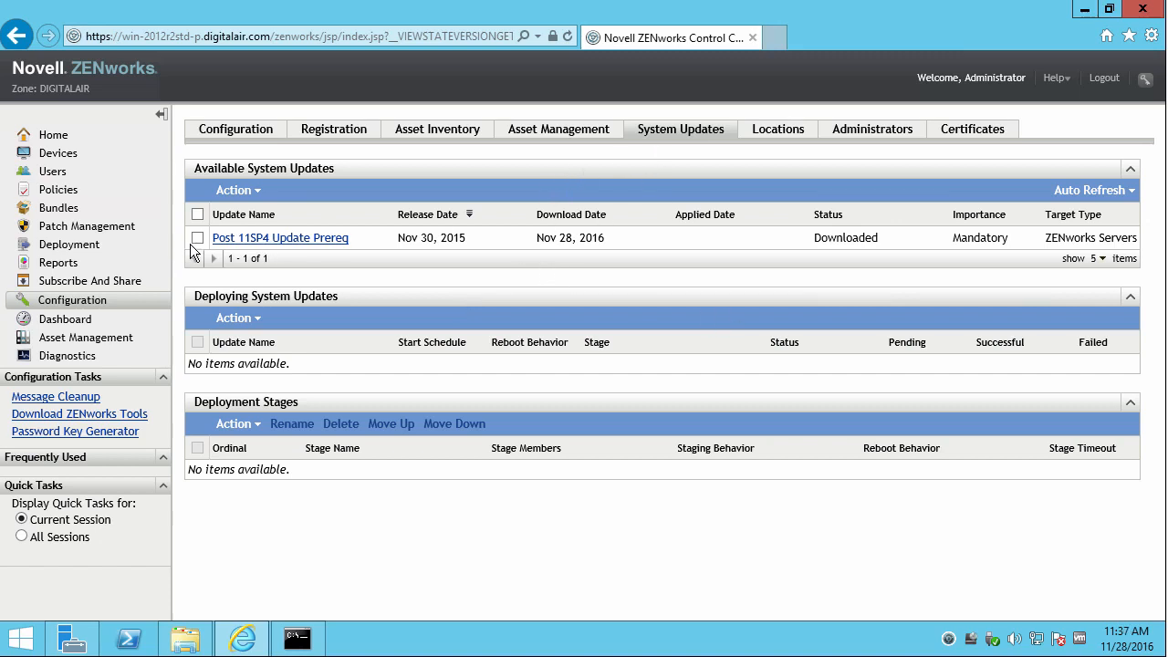
Start deploying the prereq update to selected devices, keeping the reboot prompt.
click(197, 238)
click(258, 193)
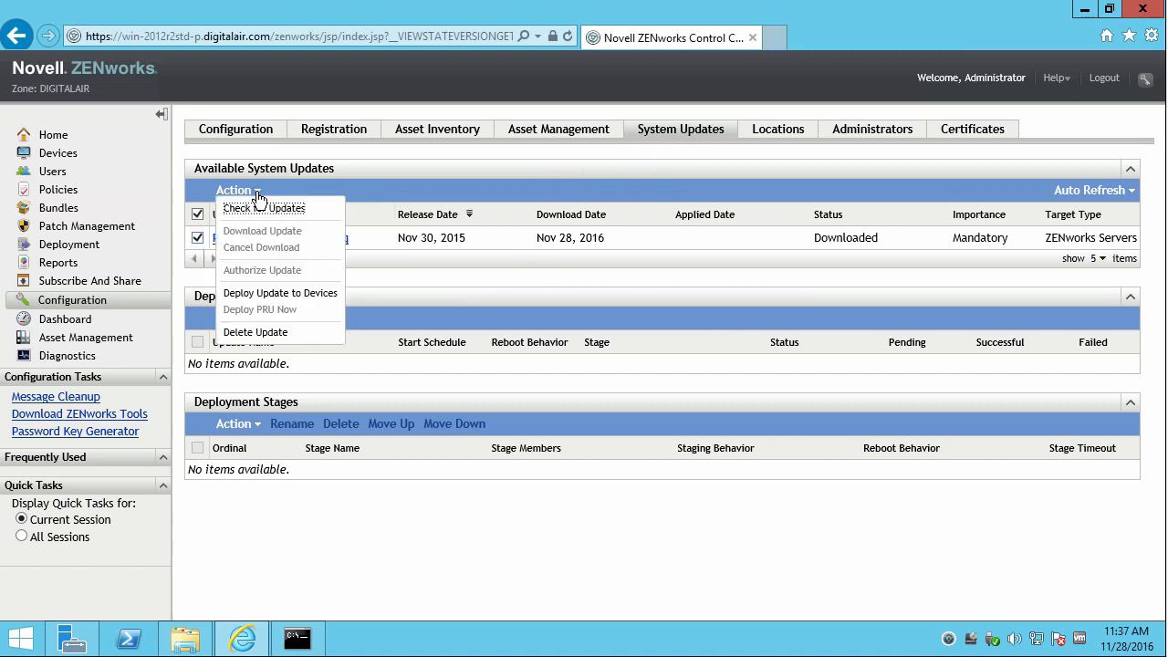
click(279, 294)
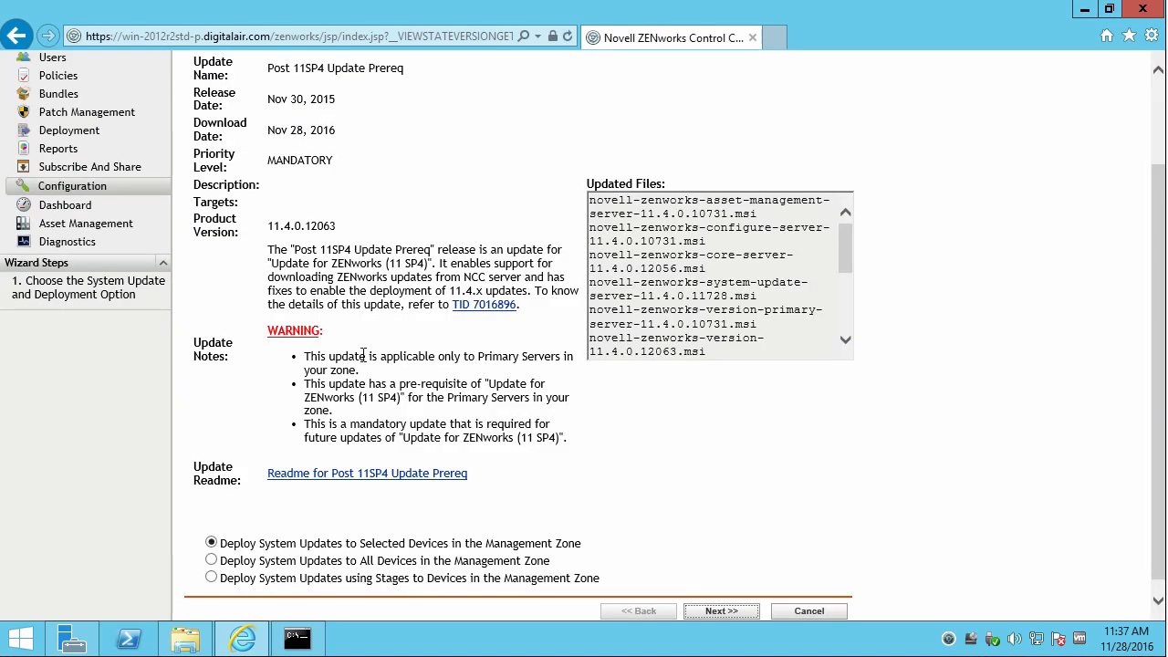
click(734, 612)
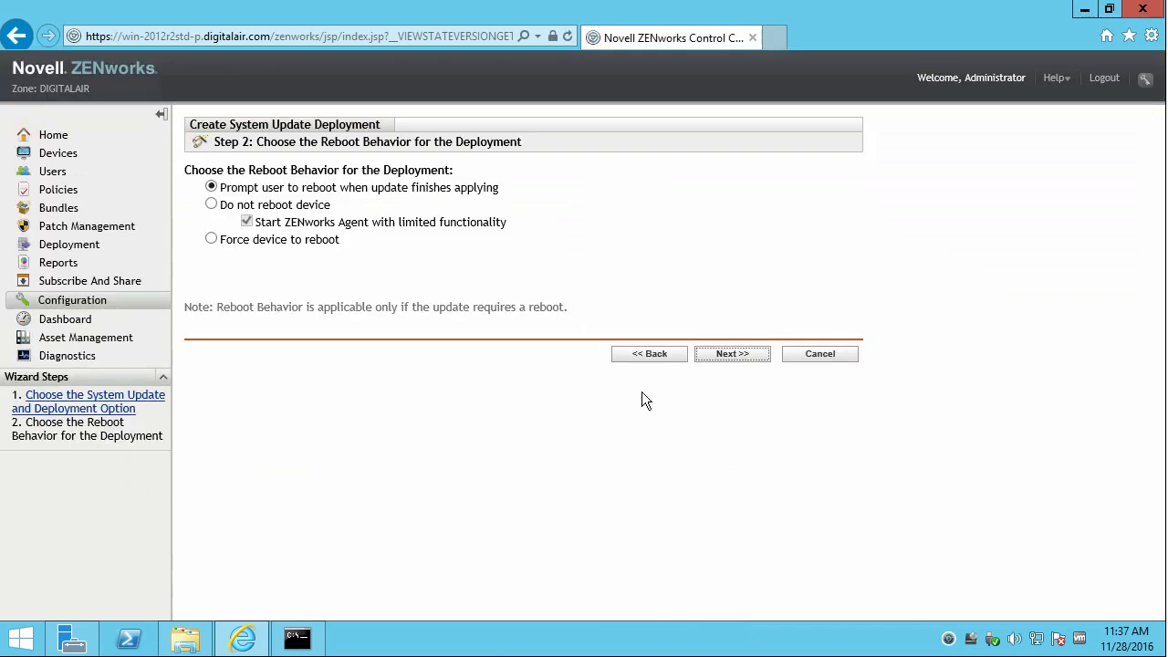
click(717, 353)
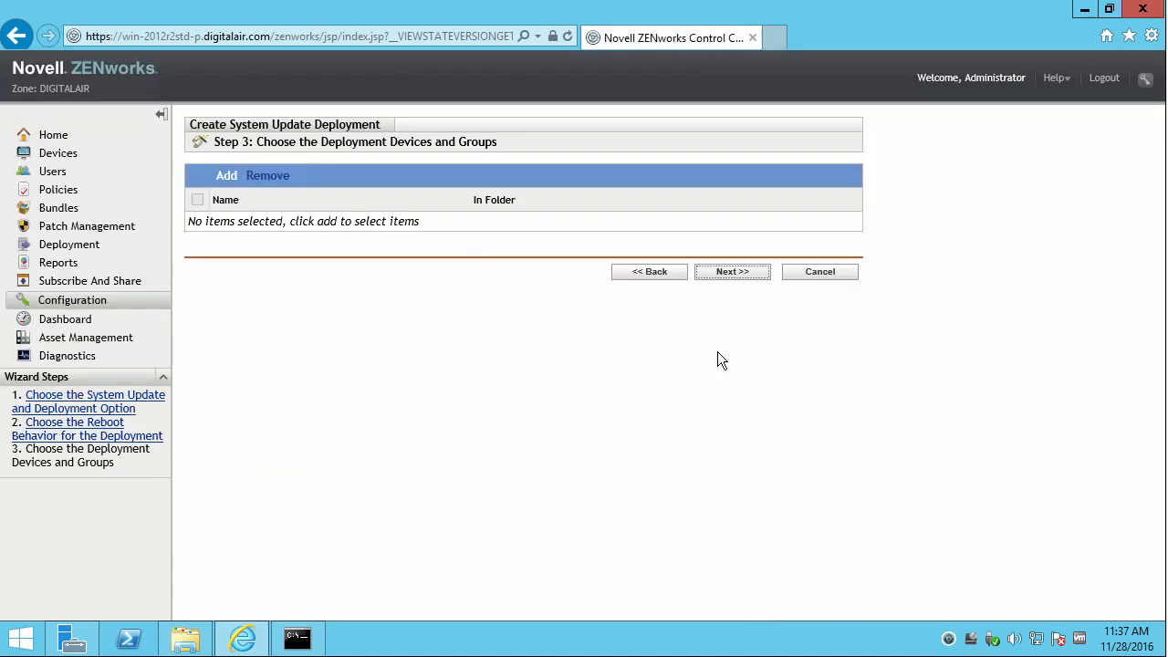
Add server win-2012r2std-p from the Servers folder as the deployment target.
click(229, 179)
click(304, 315)
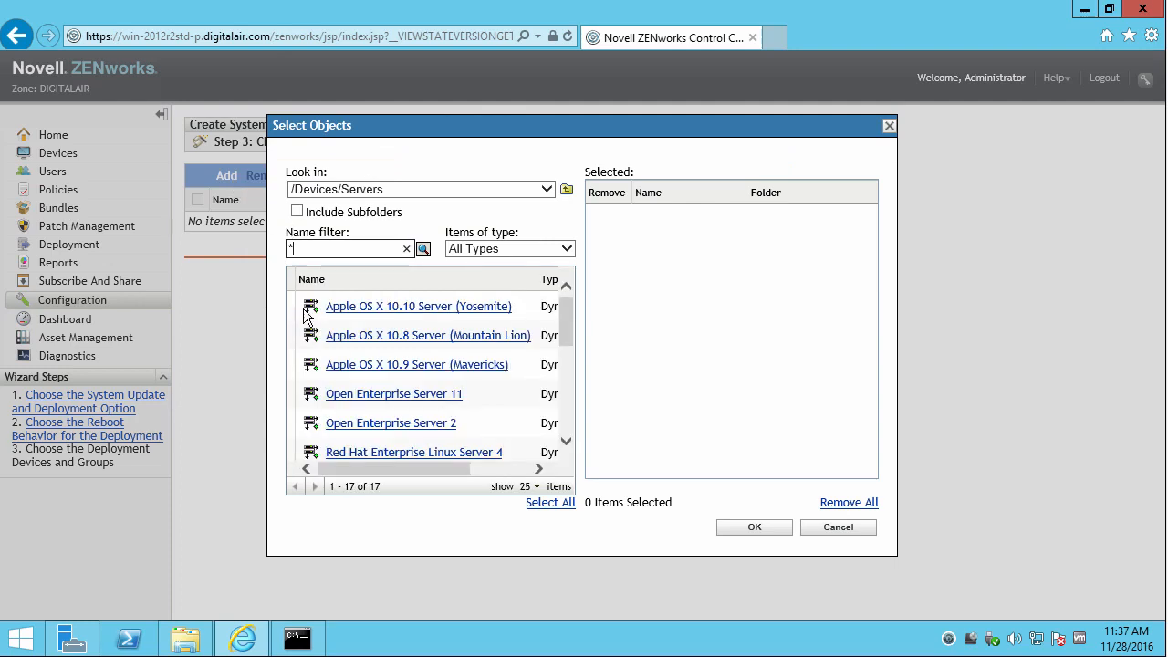
scroll(568, 412, down, 2)
scroll(566, 411, down, 3)
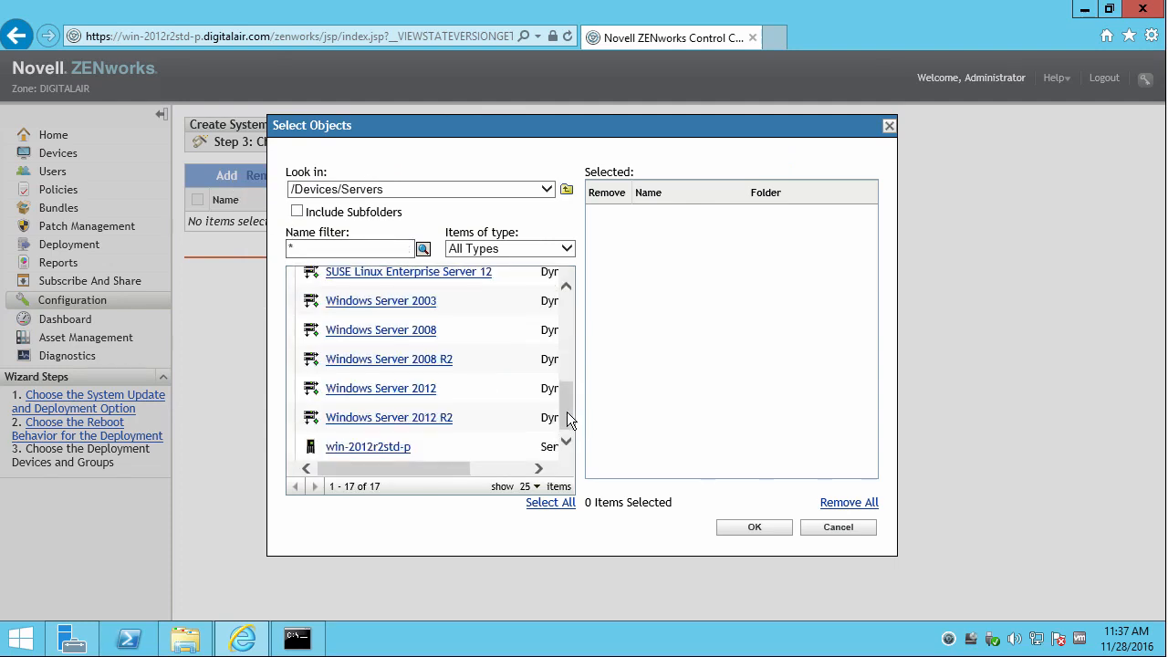
click(383, 447)
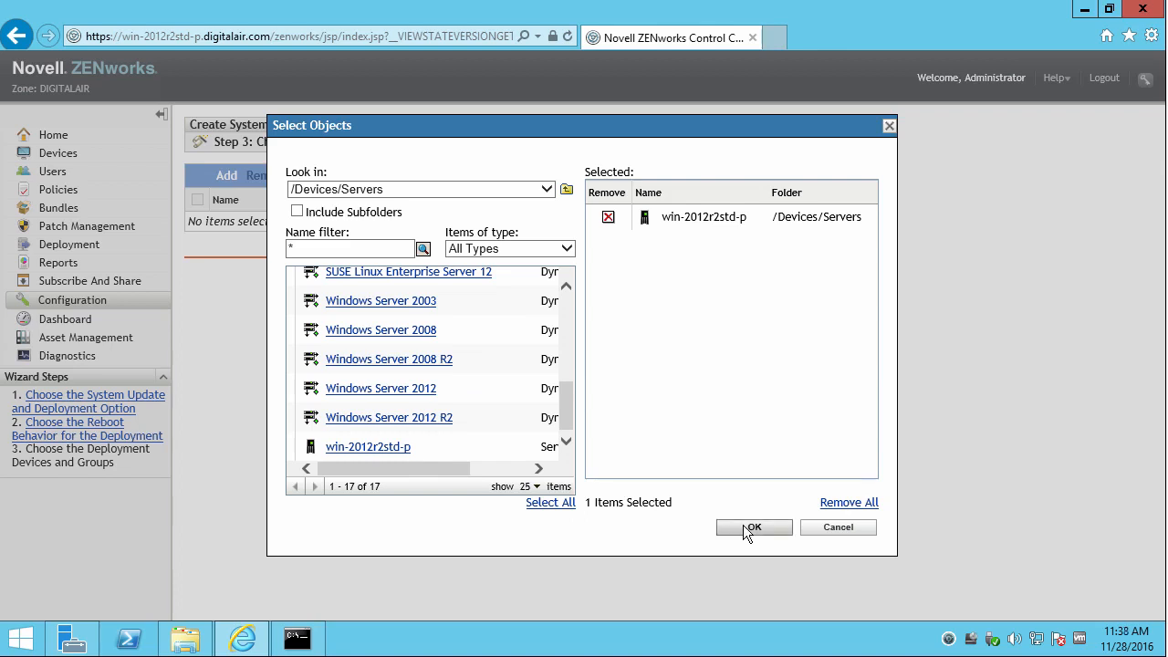
click(744, 529)
click(714, 276)
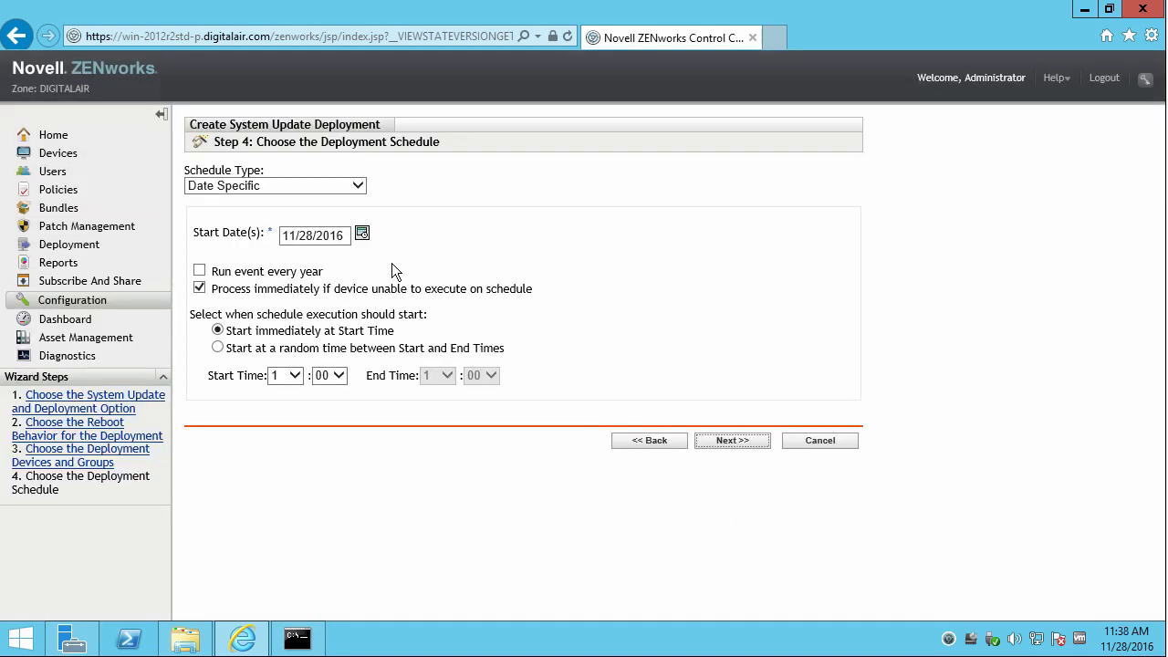
Set the deployment schedule type to Now and finish the wizard.
click(360, 184)
click(330, 171)
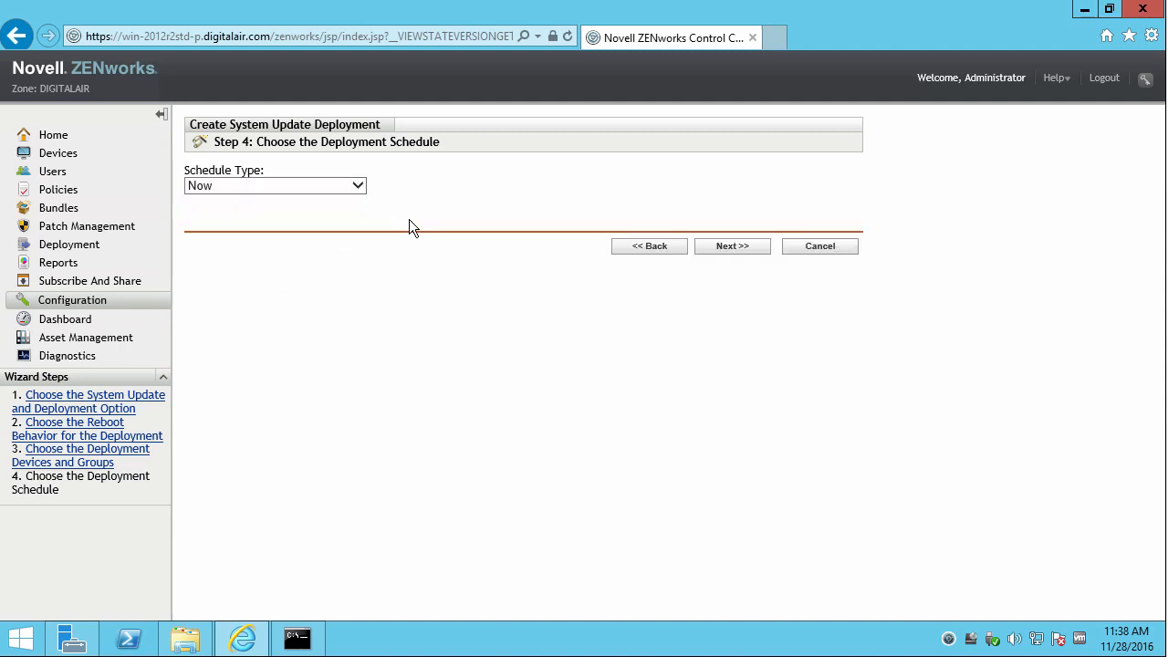
click(739, 247)
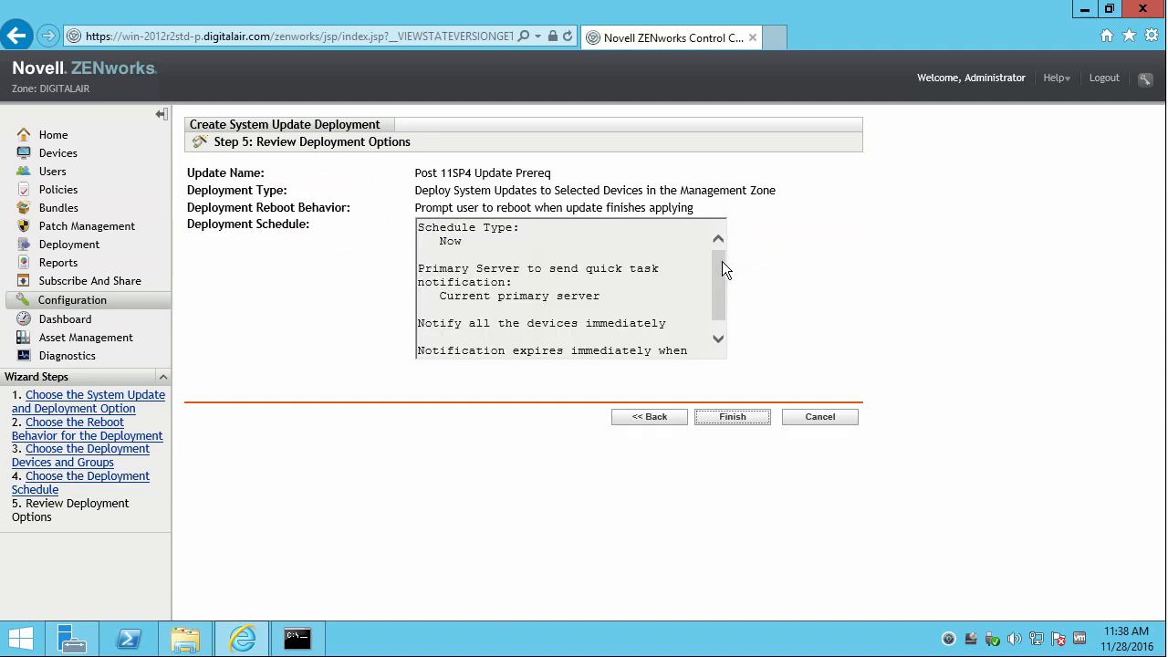
click(728, 419)
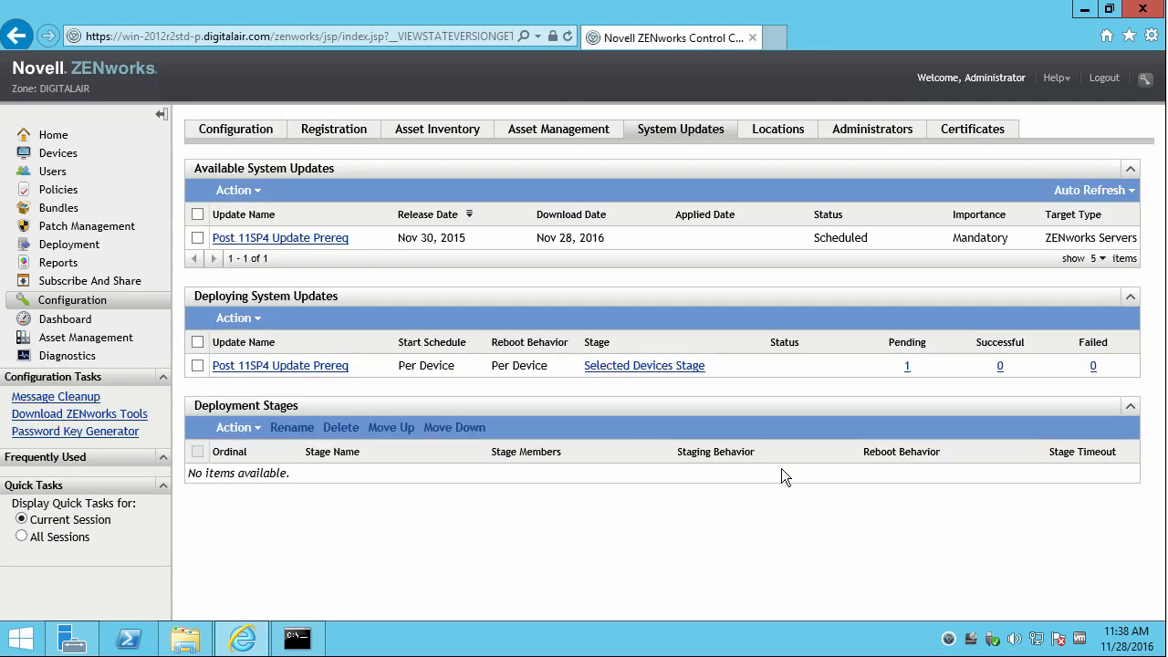
Trigger Check for Updates from the ZENworks tray icon and run zac zeus-ref in Command Prompt.
click(948, 637)
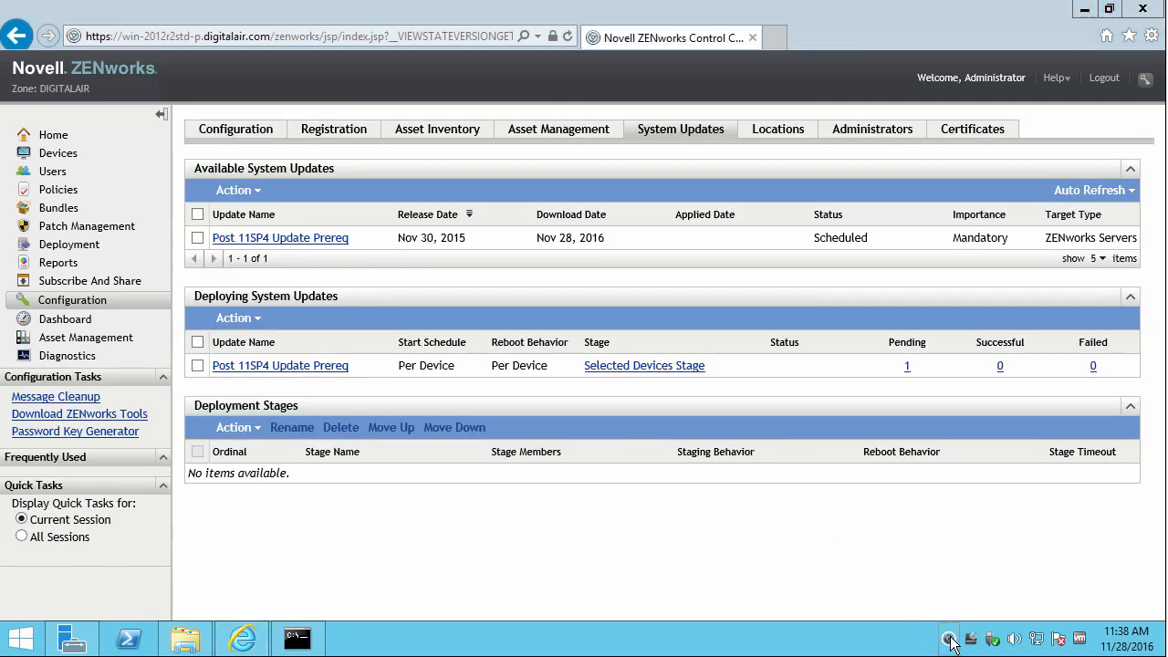
right_click(949, 638)
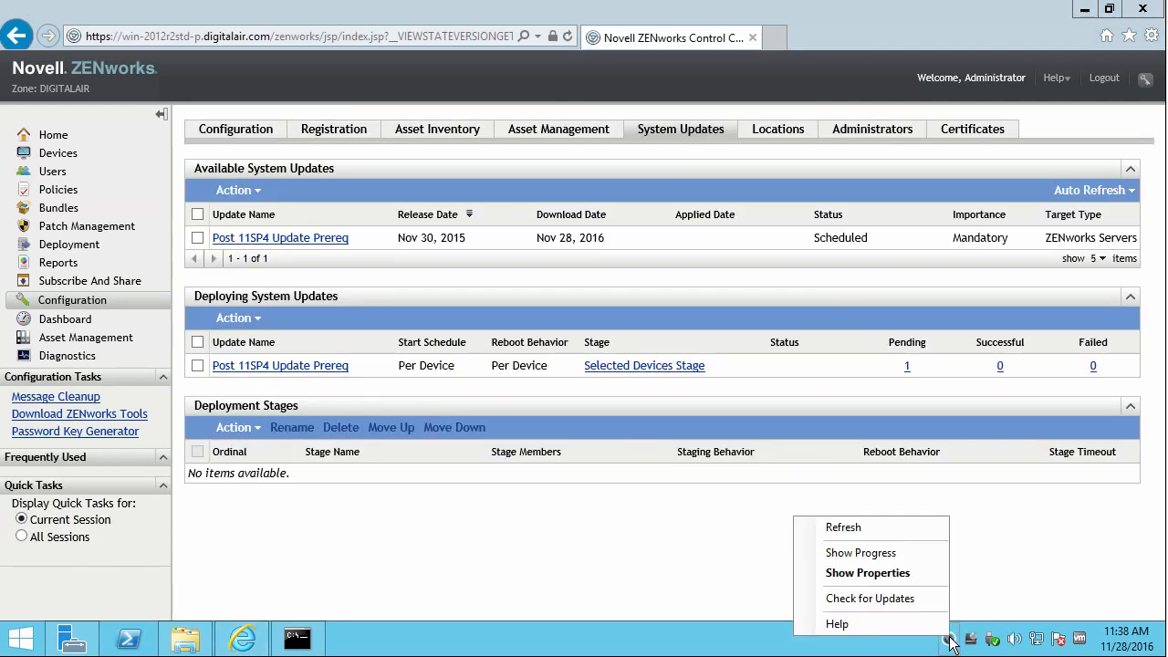
click(910, 598)
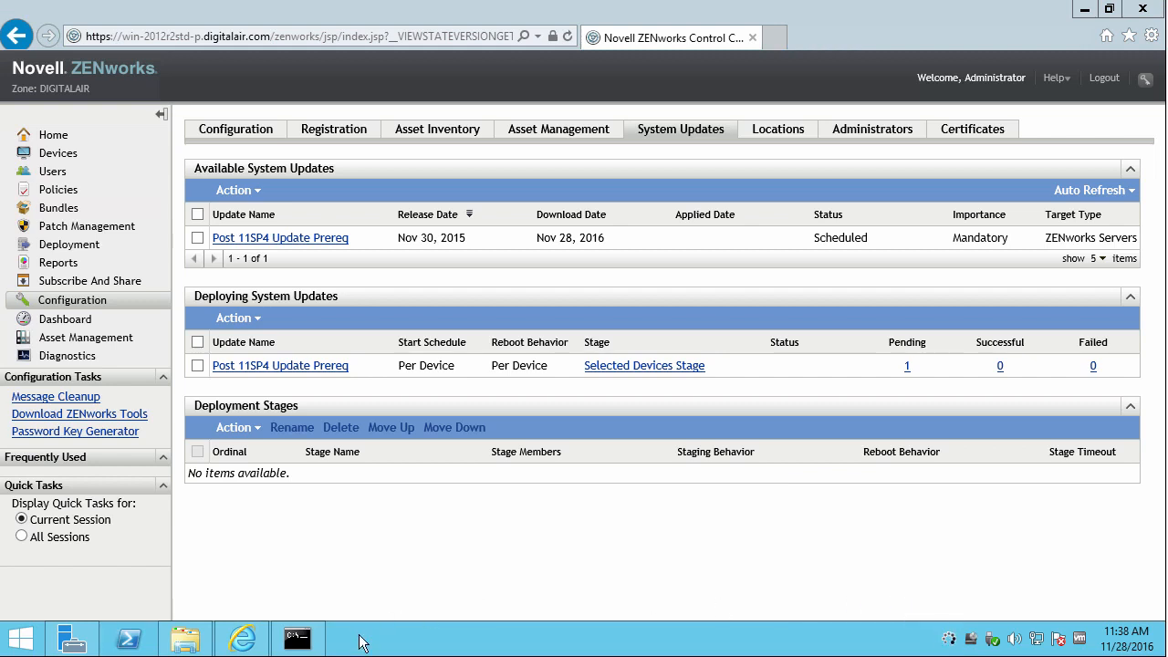
click(298, 639)
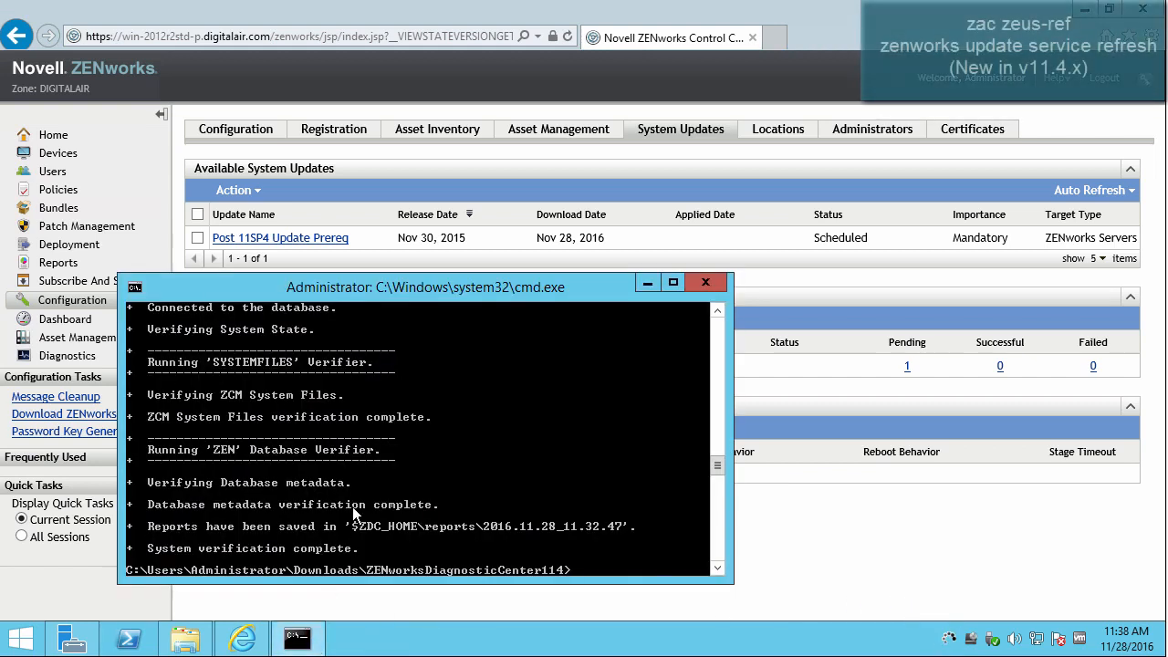
text(zac ze)
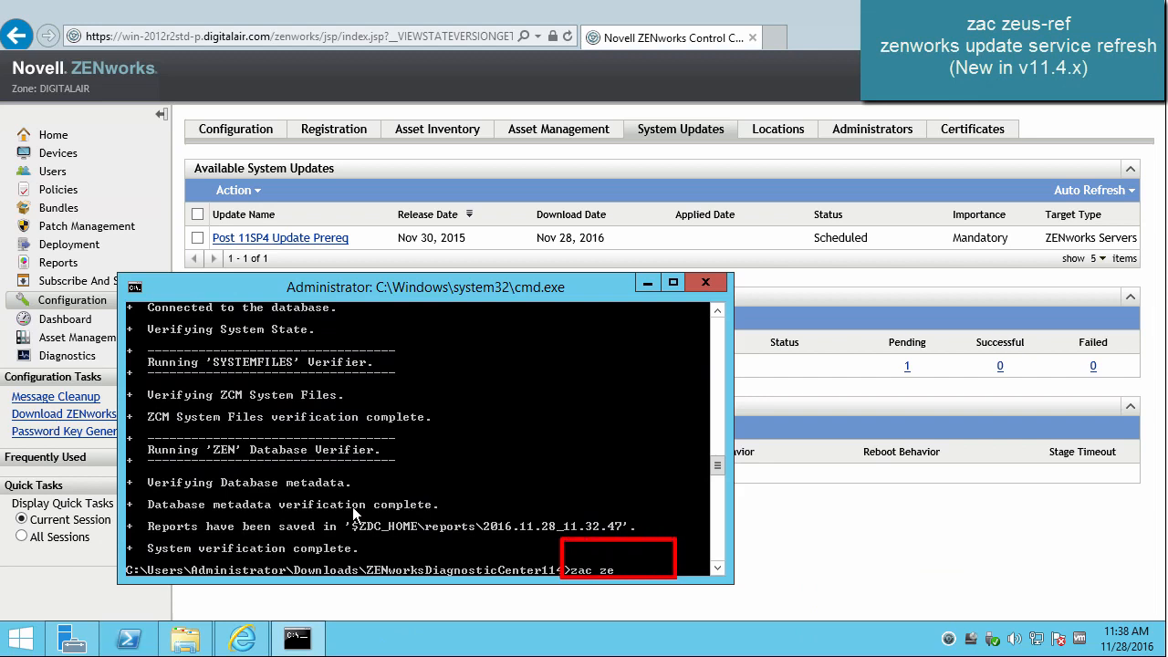
text(us-ref)
key(Return)
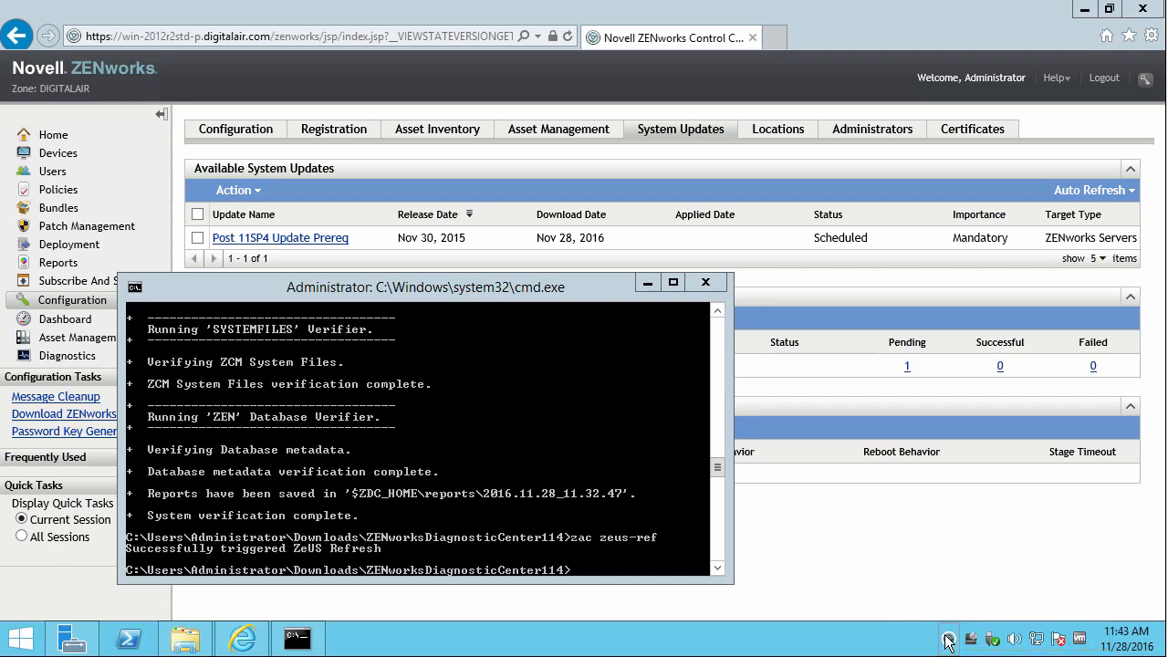
right_click(948, 639)
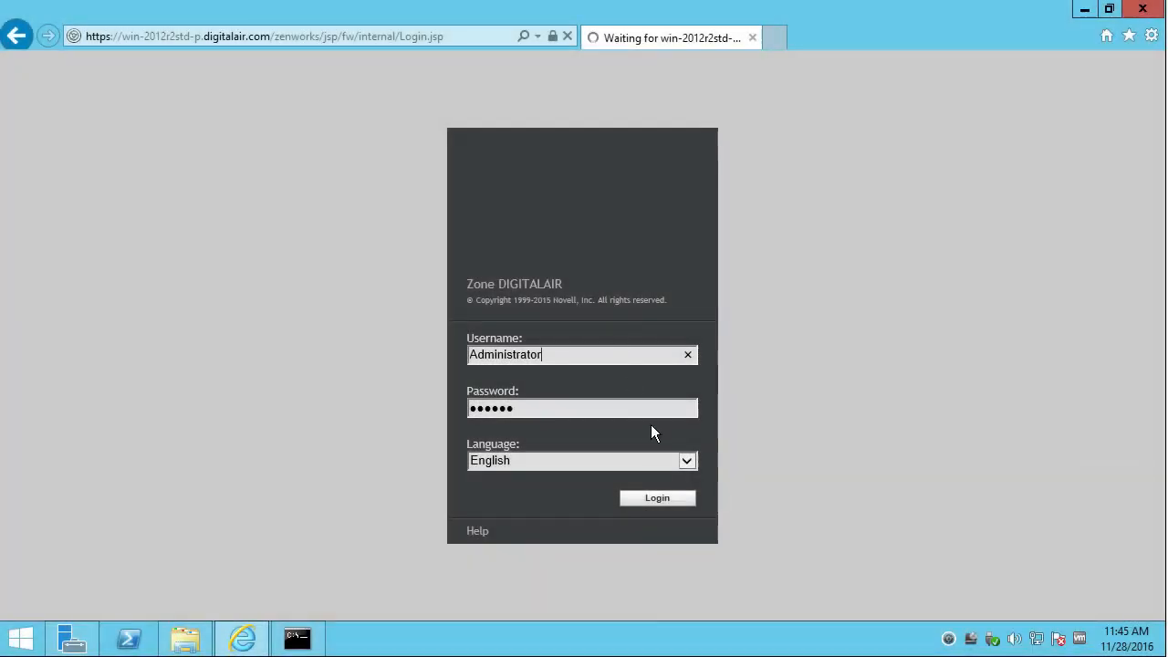
Log back in, view the system updates list, and rerun zac zeus-ref.
click(656, 499)
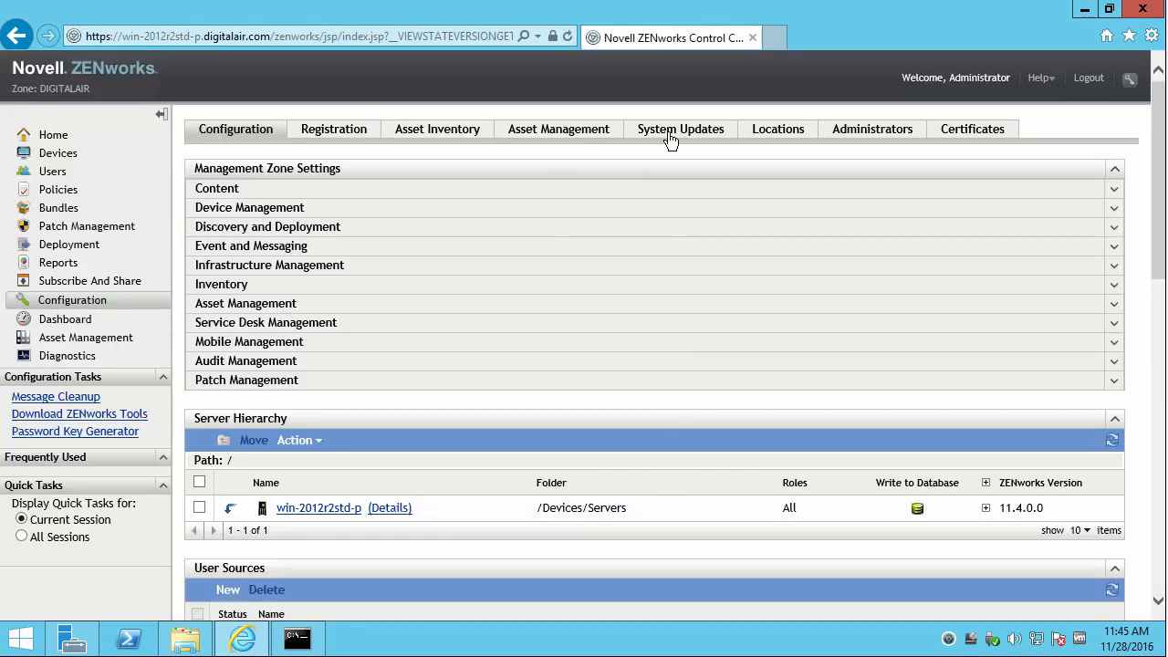
click(674, 135)
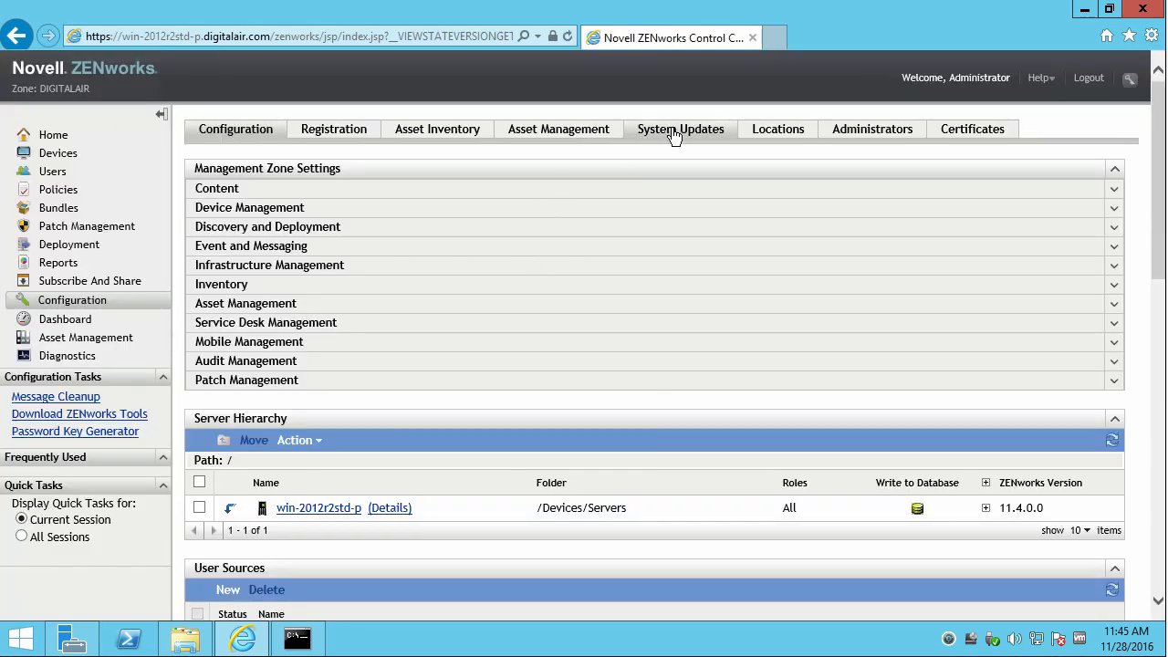
click(319, 647)
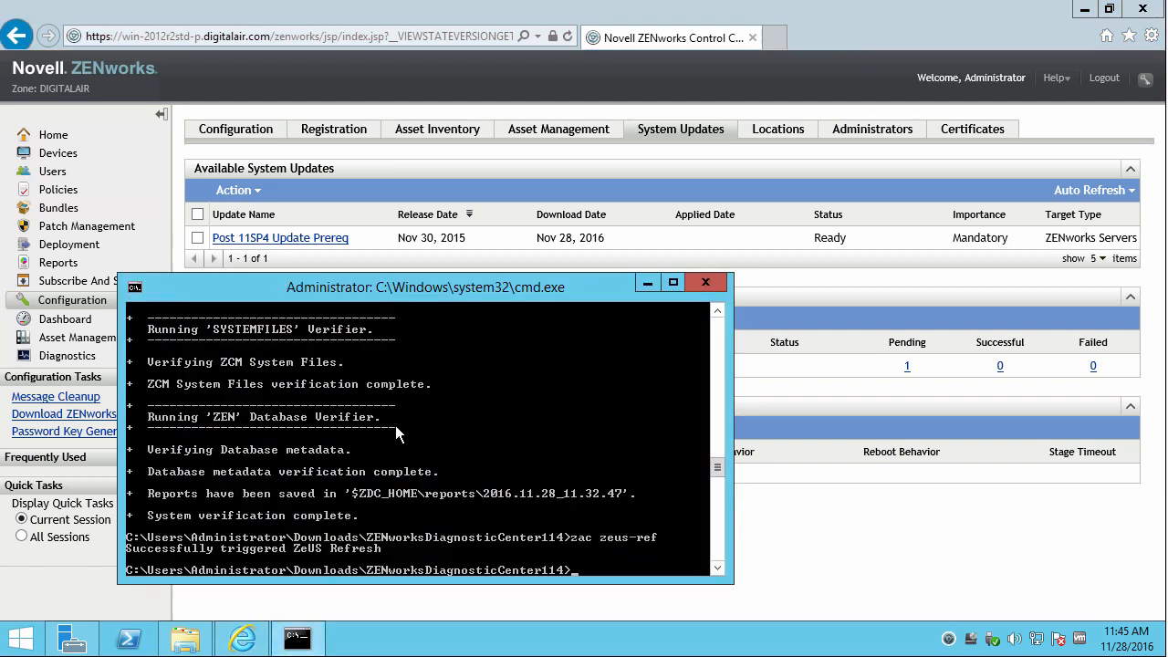
key(Up)
key(Return)
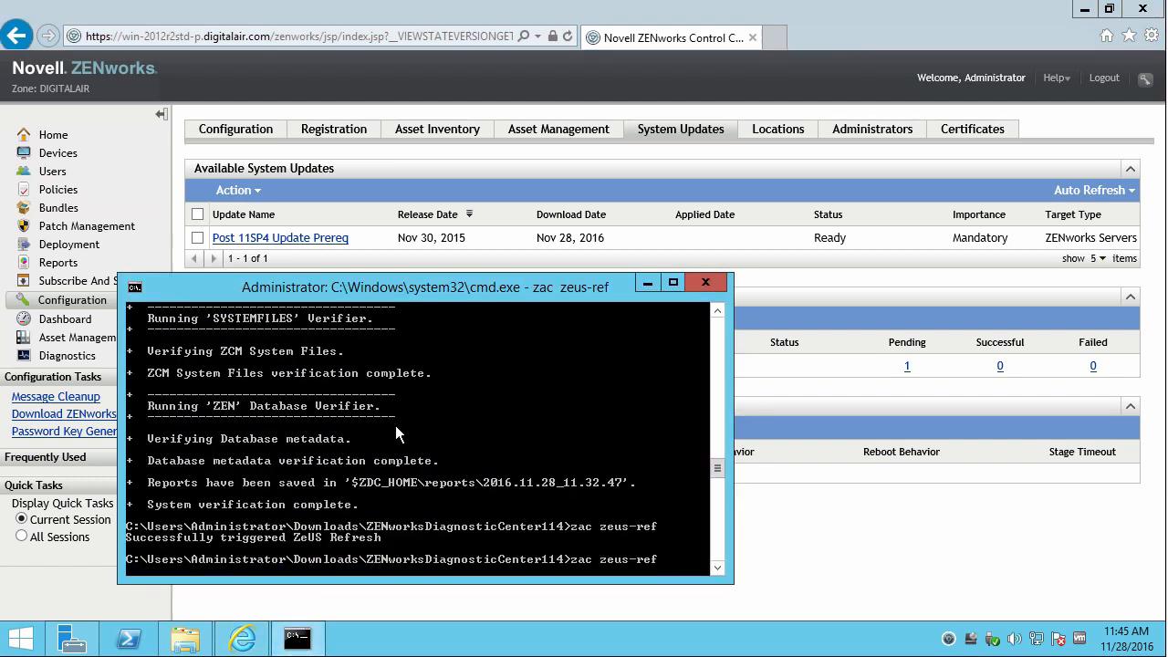
Run zac ref bypasscache, return to Downloads, and prepare zman sui ZENworks_11.4.3_Update.zip.
text(zac ref)
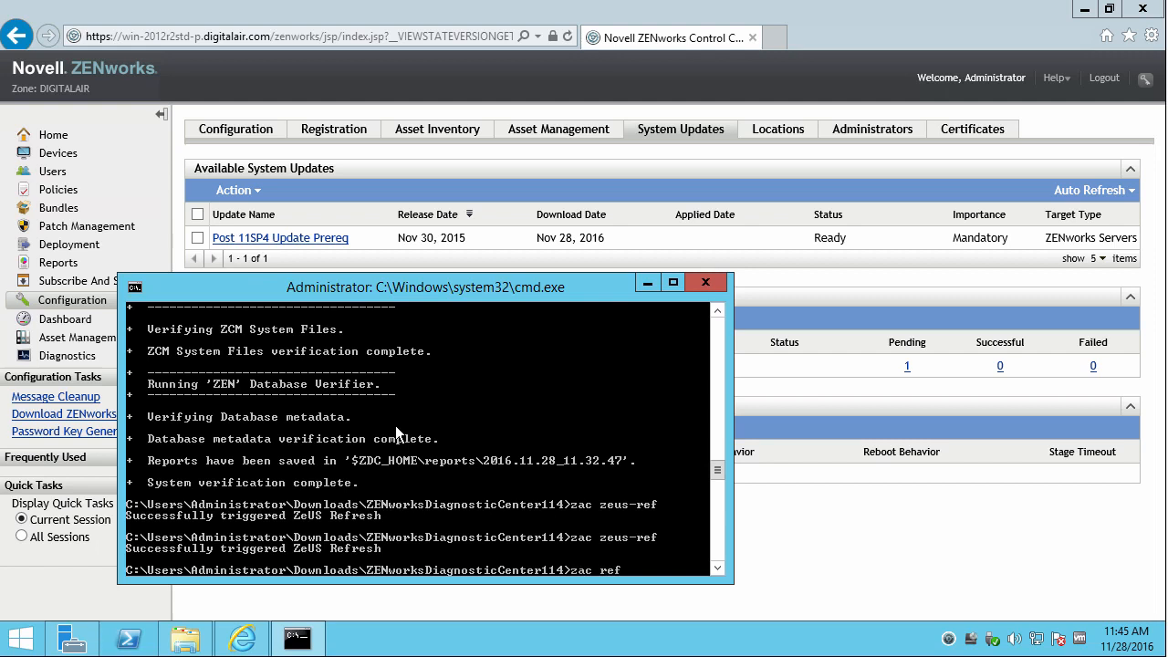
text( bypasscache)
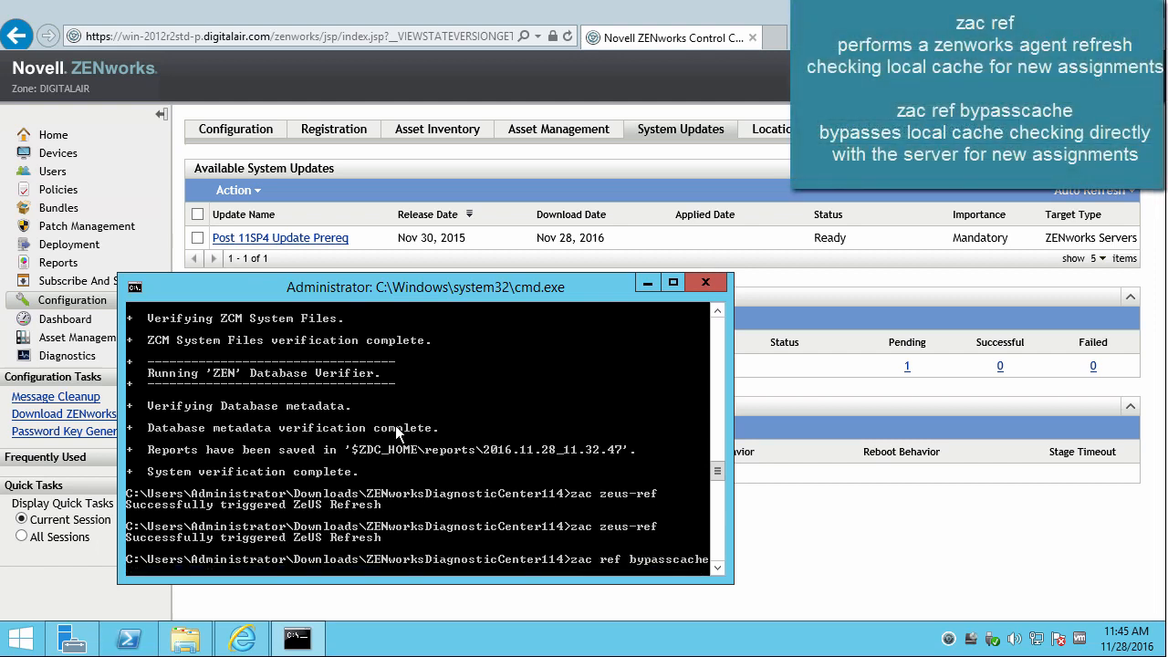
key(Return)
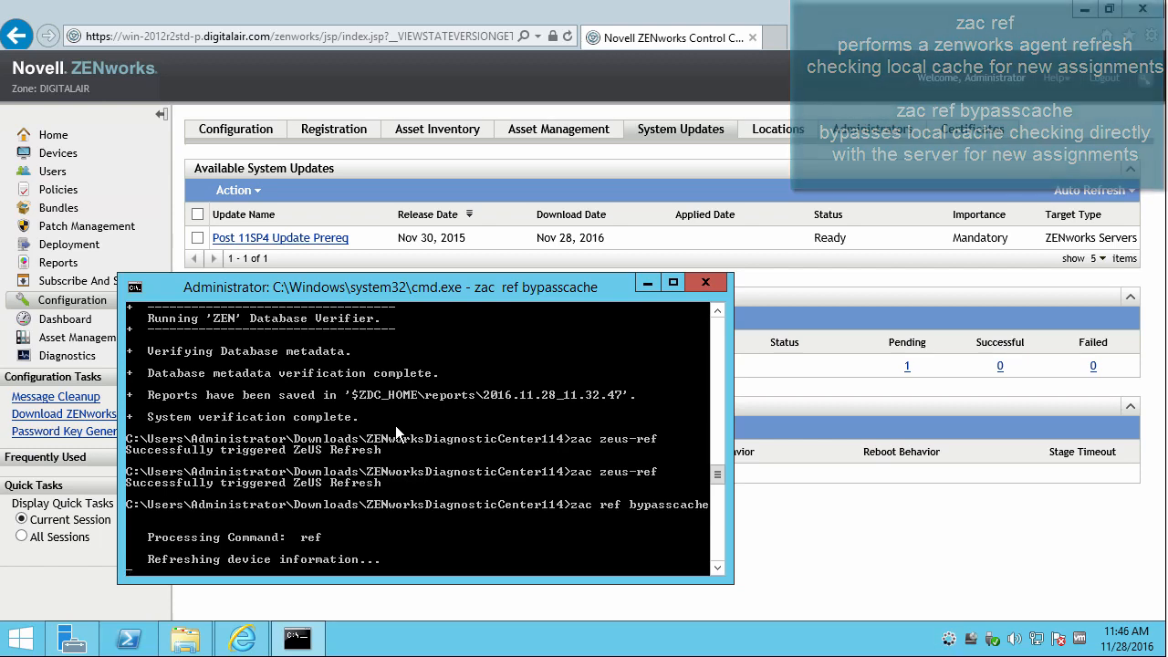
text(cd .)
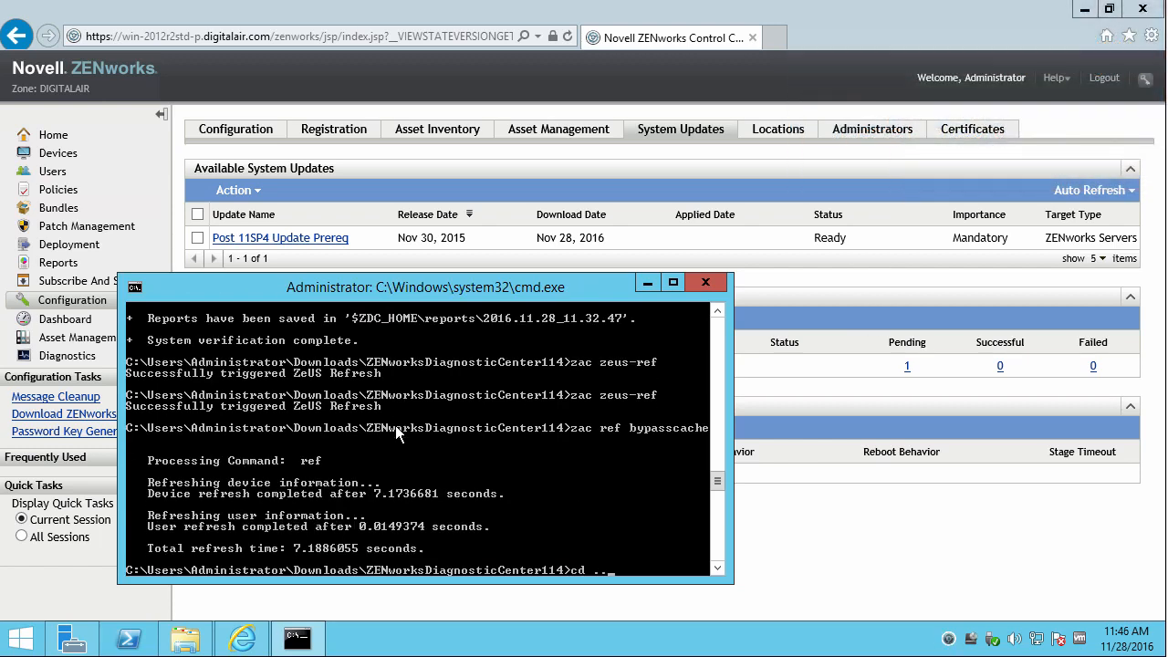
text(./)
key(Return)
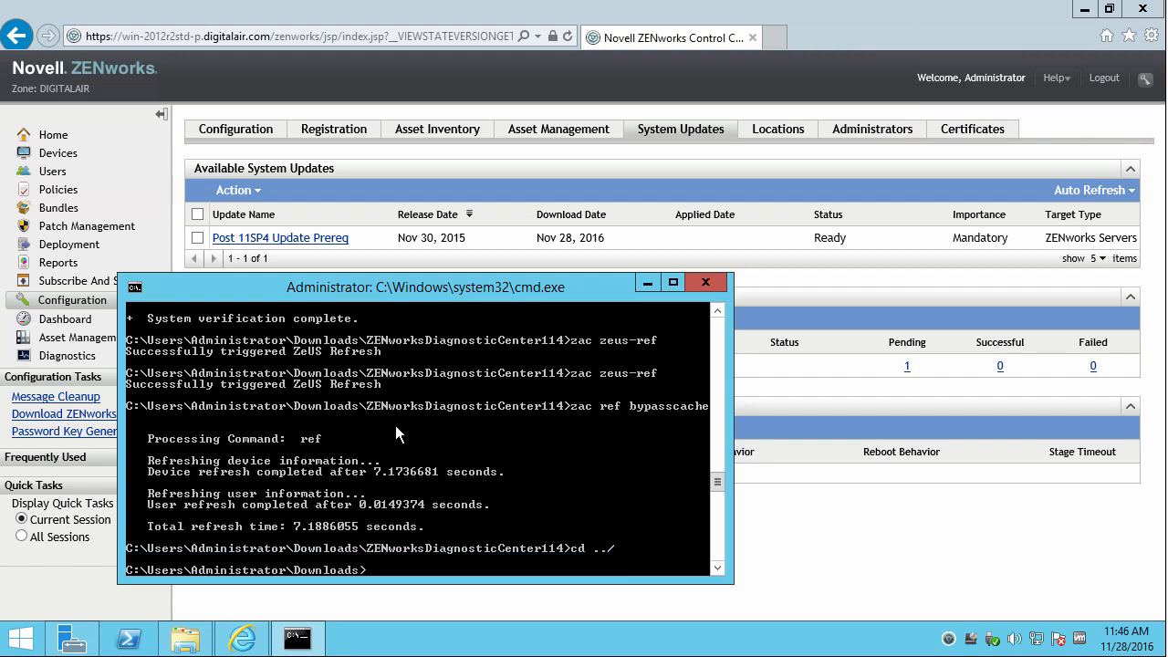
text(zman sui ZEN)
key(Tab)
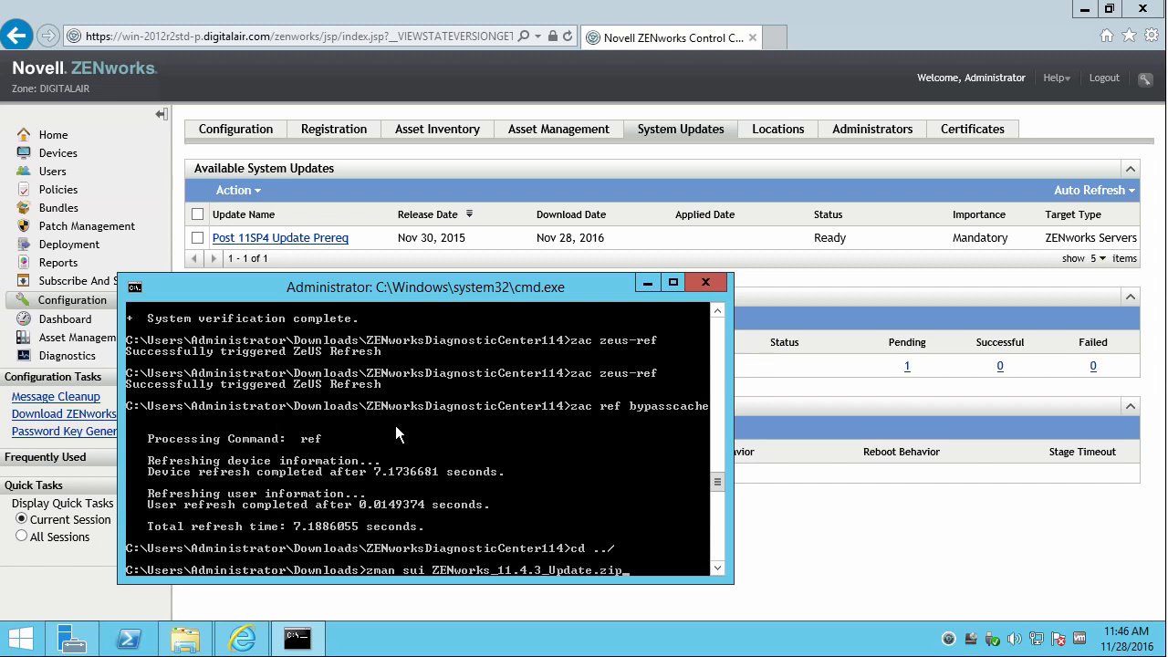
Register the zone in Novell Customer Center settings using the account e-mail and registration key.
click(847, 493)
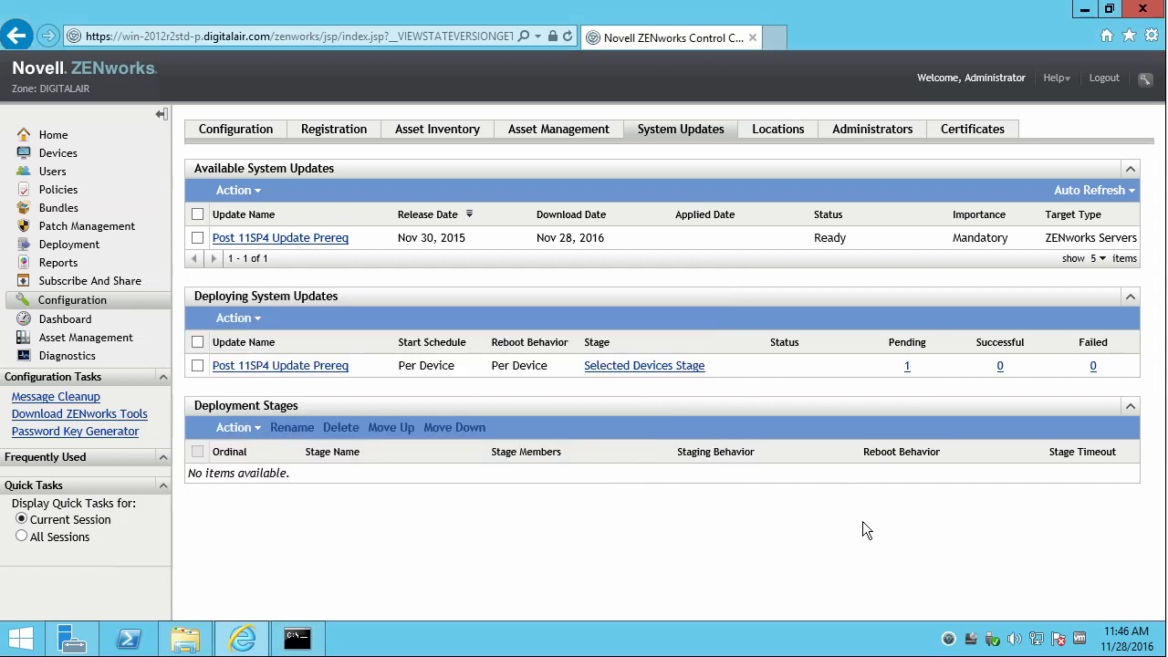
click(87, 308)
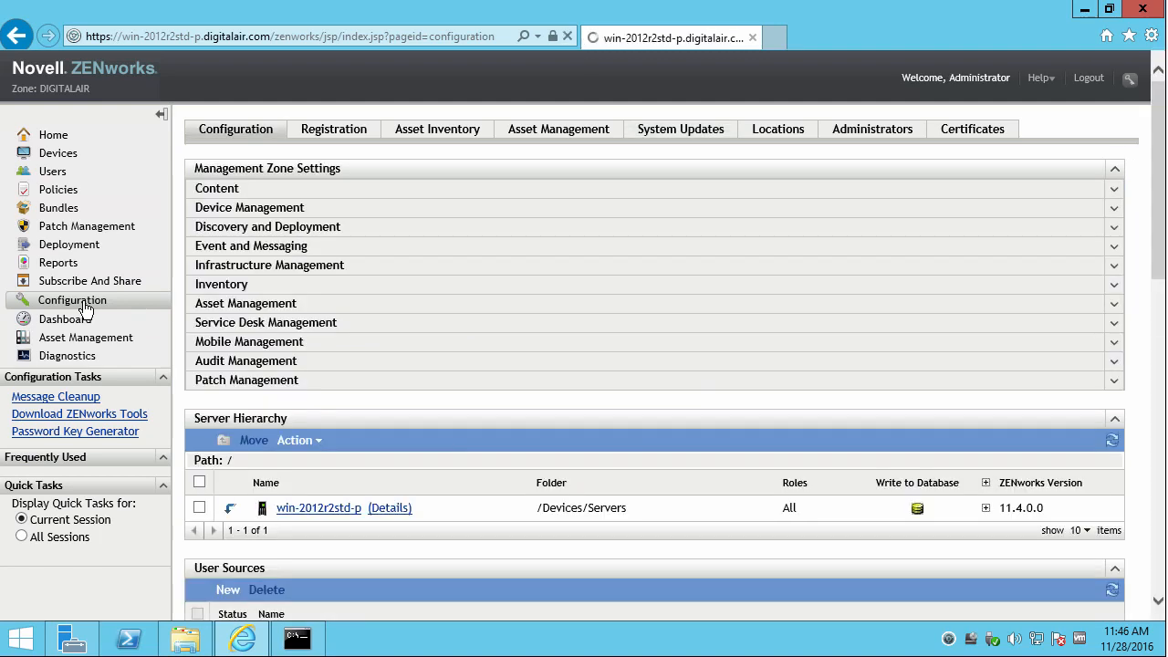
click(239, 269)
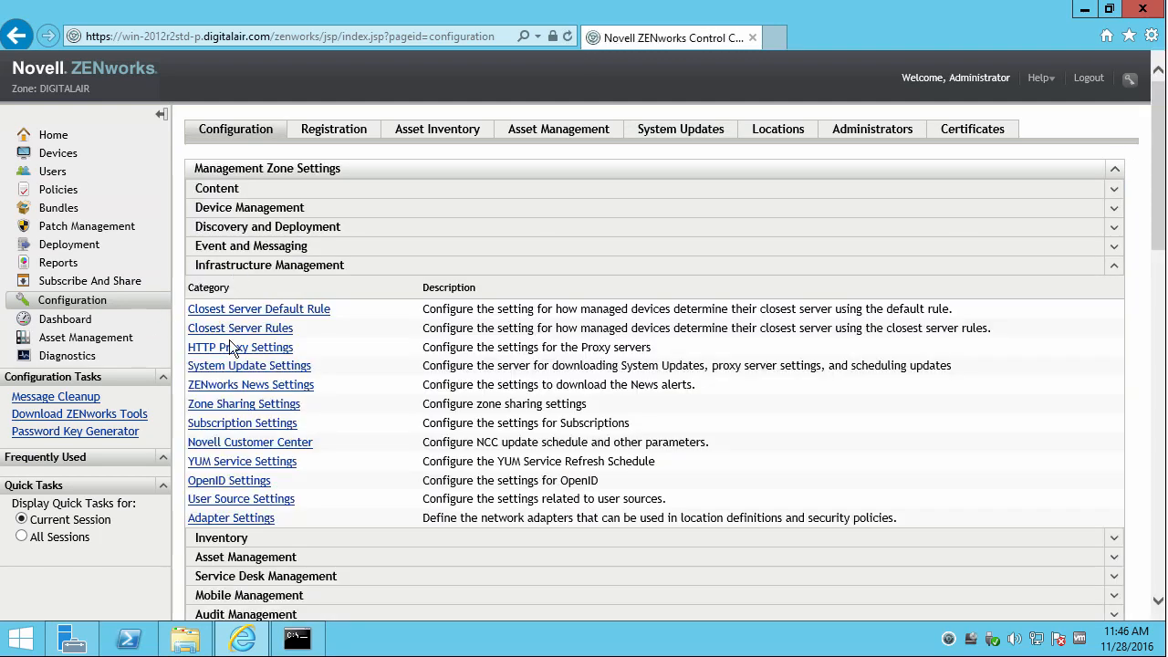
click(240, 443)
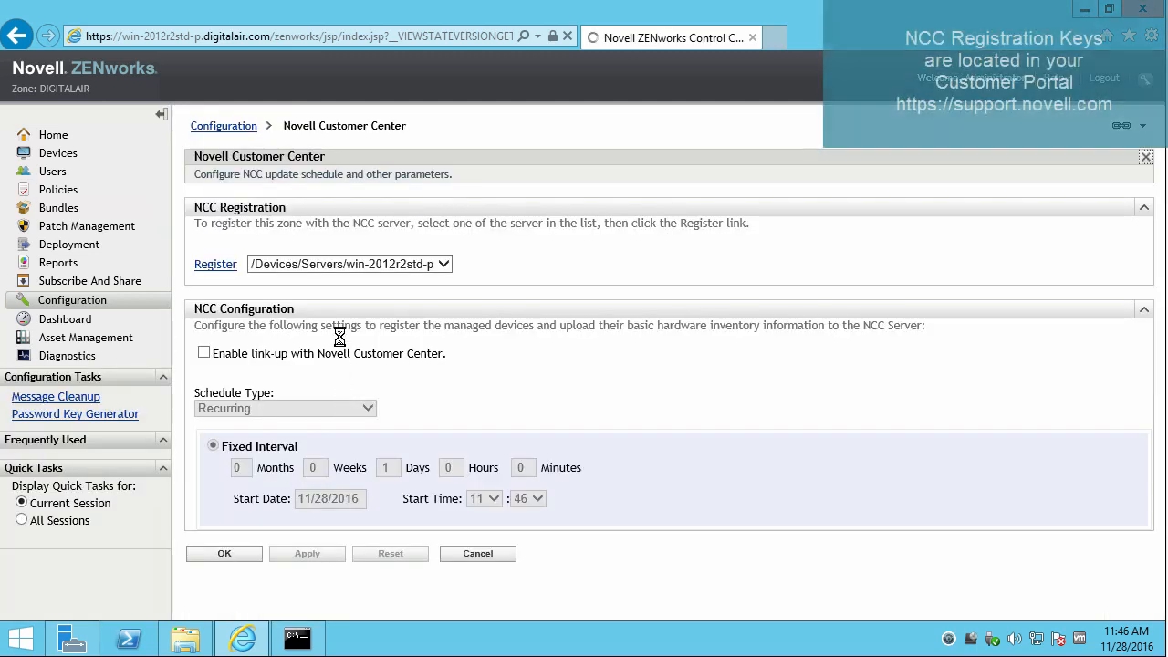
click(214, 266)
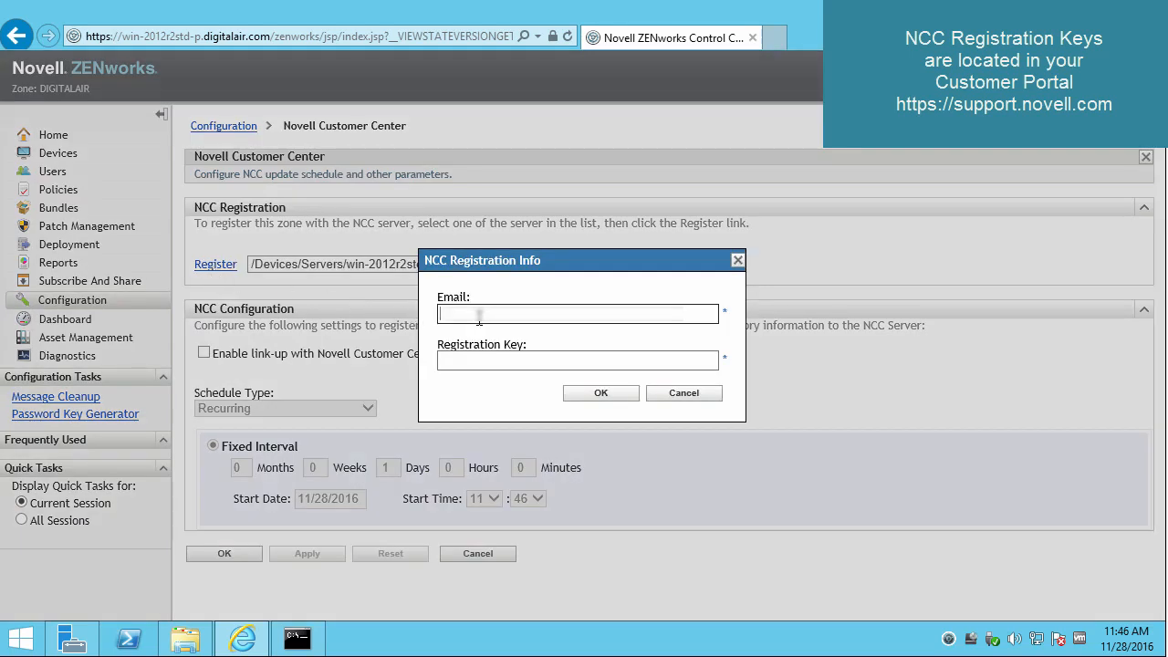
text(p)
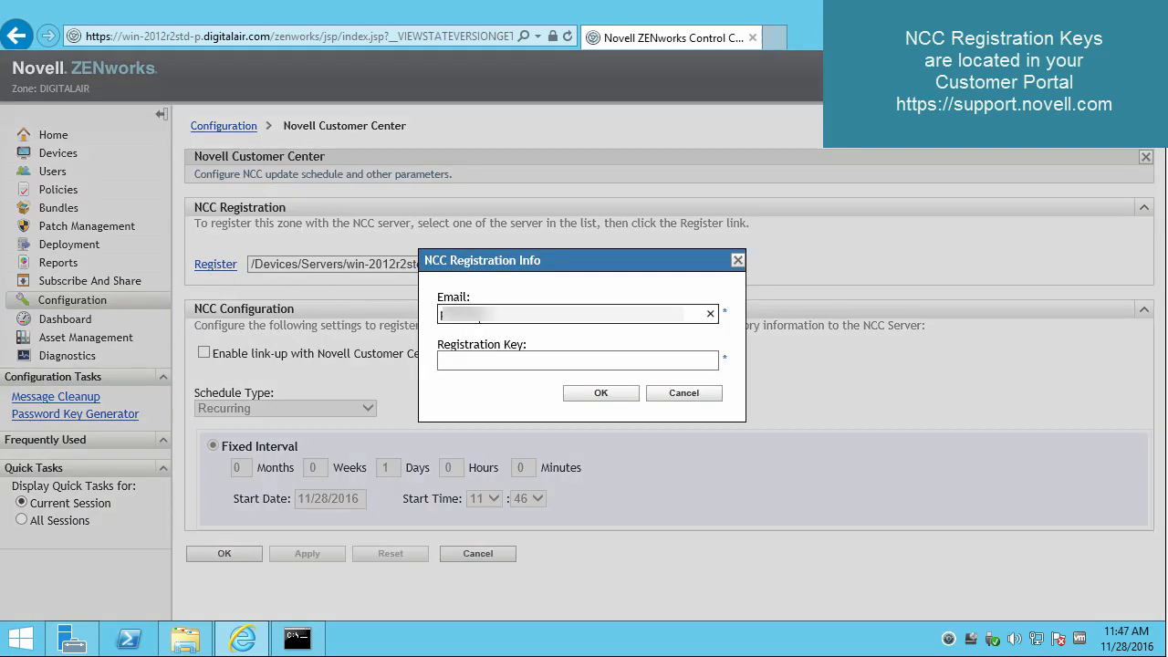
text(...)
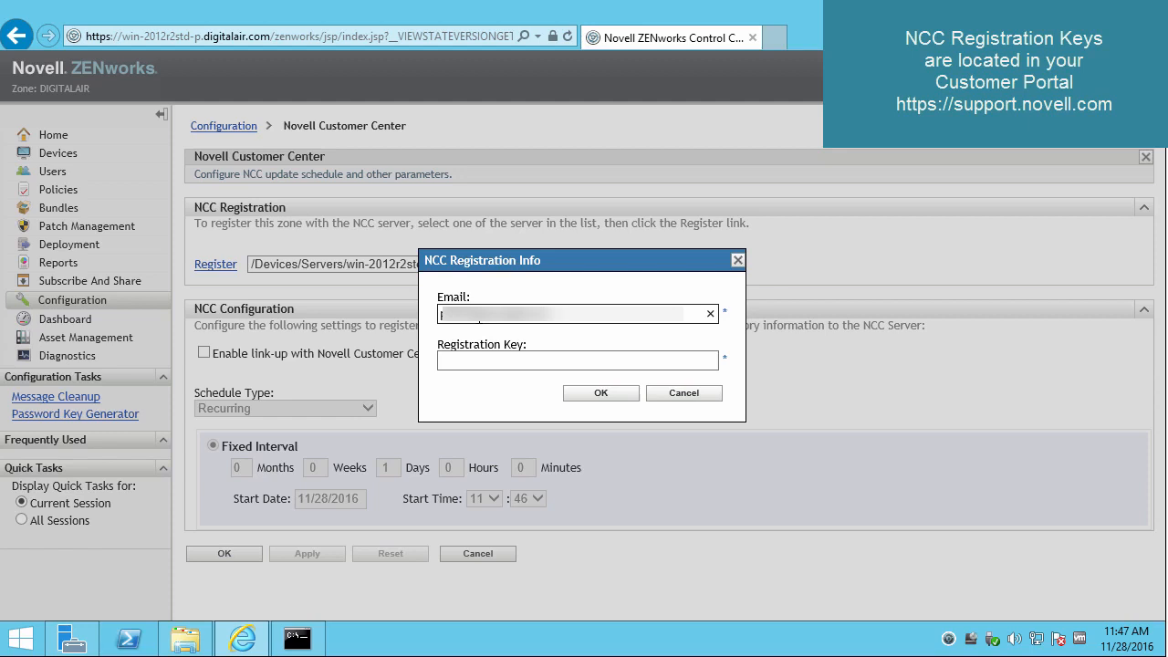
text(...)
key(Tab)
text(...D)
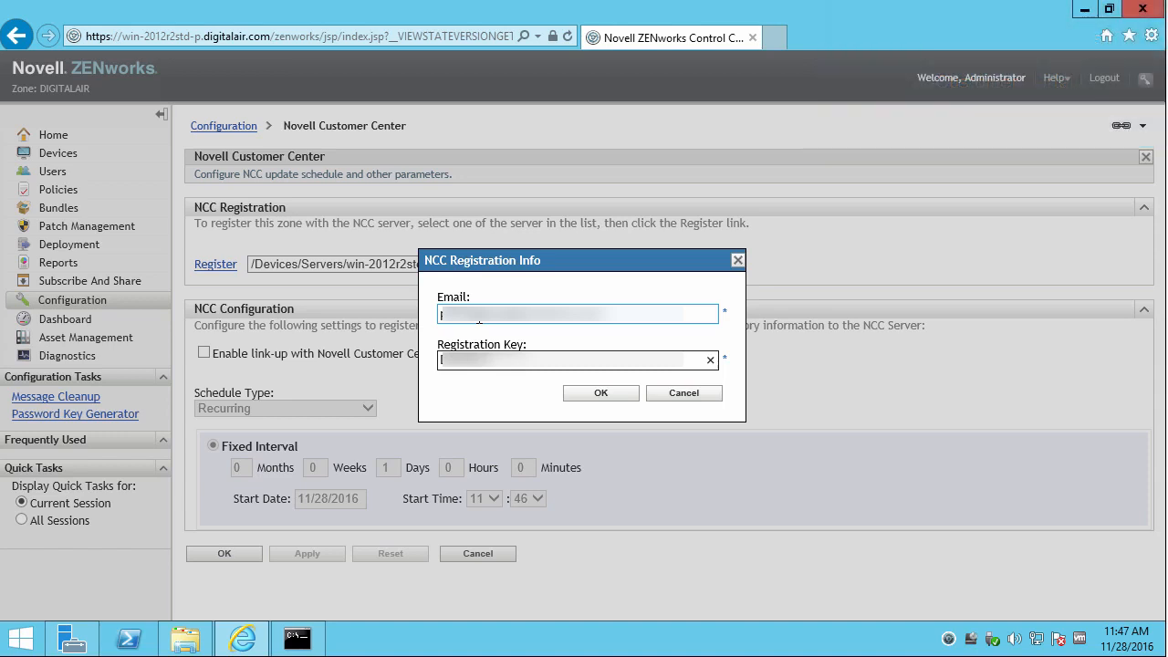
text(.........)
key(Return)
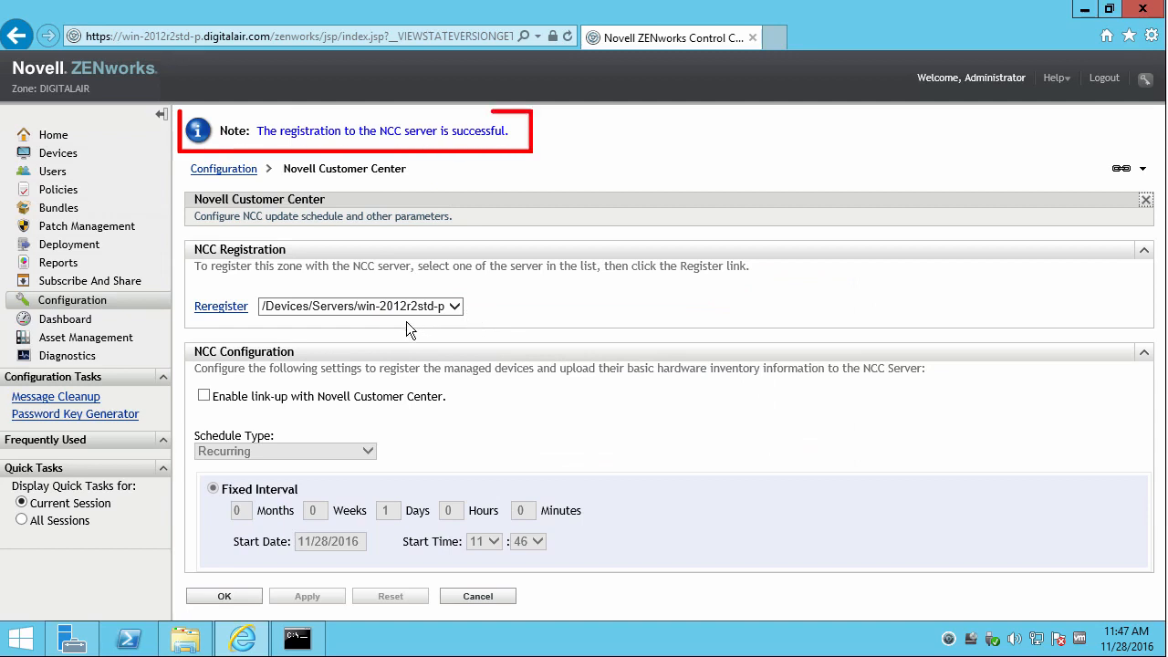
drag(258, 131, 506, 129)
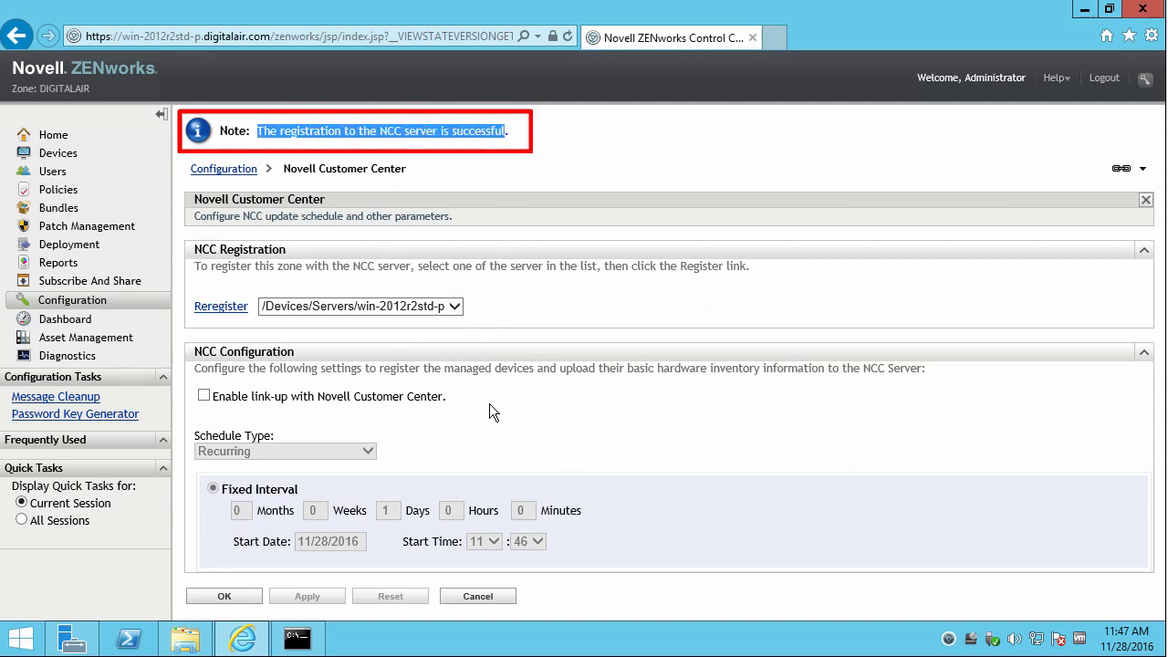
Enable Novell Customer Center link-up on a Recurring schedule and apply it.
click(203, 395)
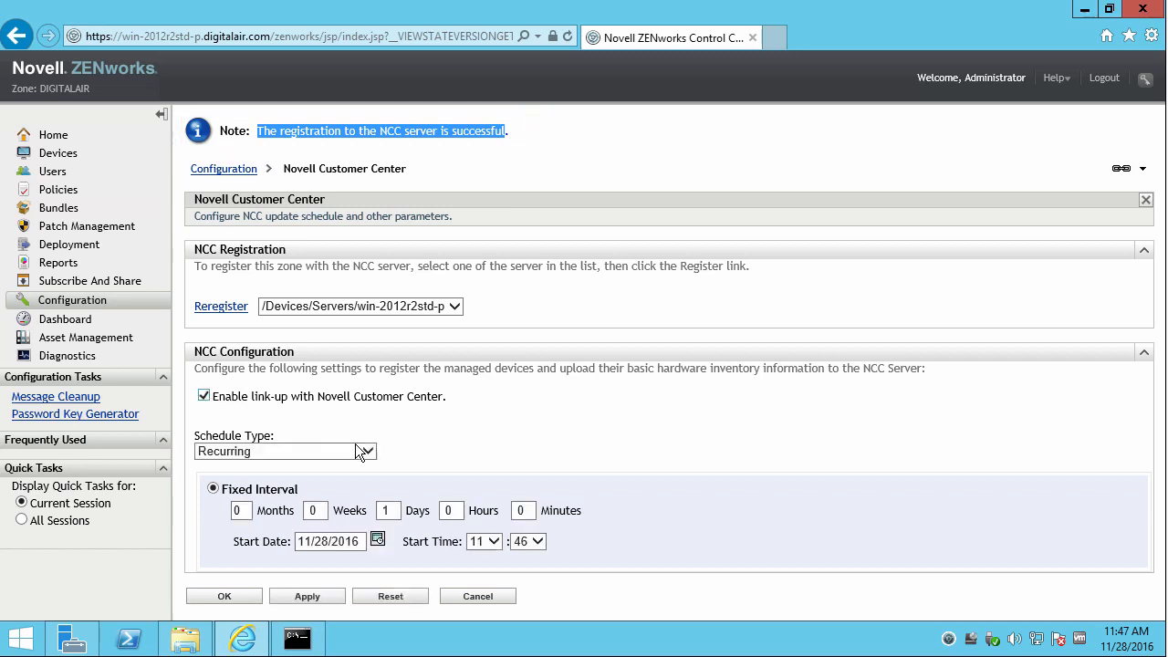
click(373, 453)
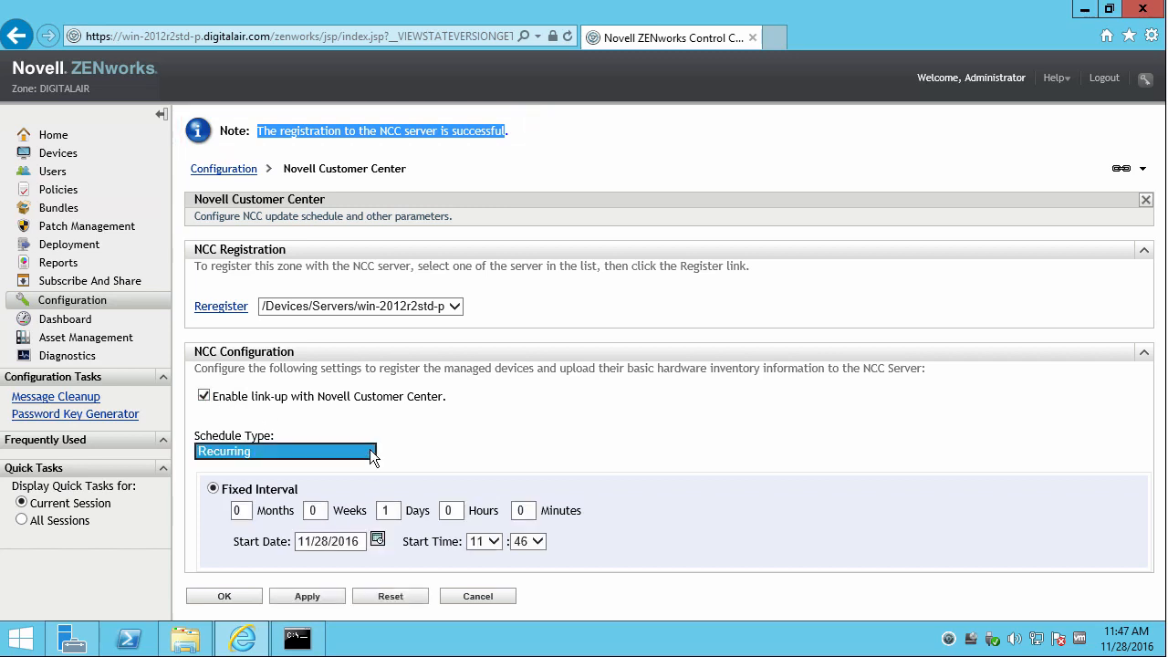
click(473, 428)
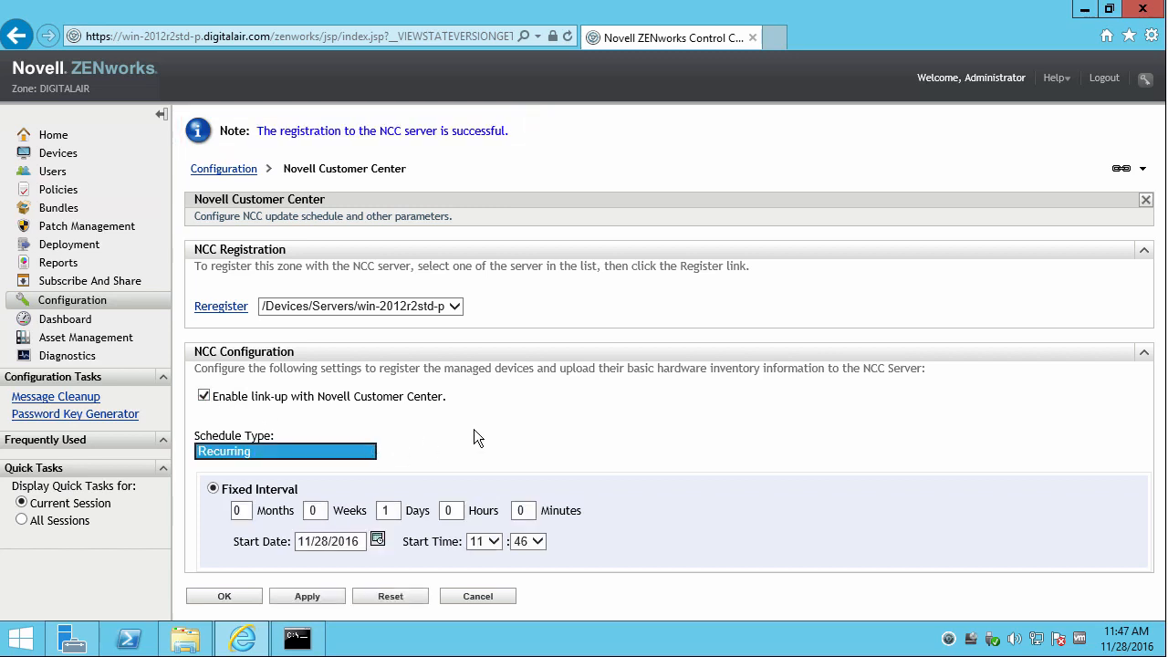
click(319, 596)
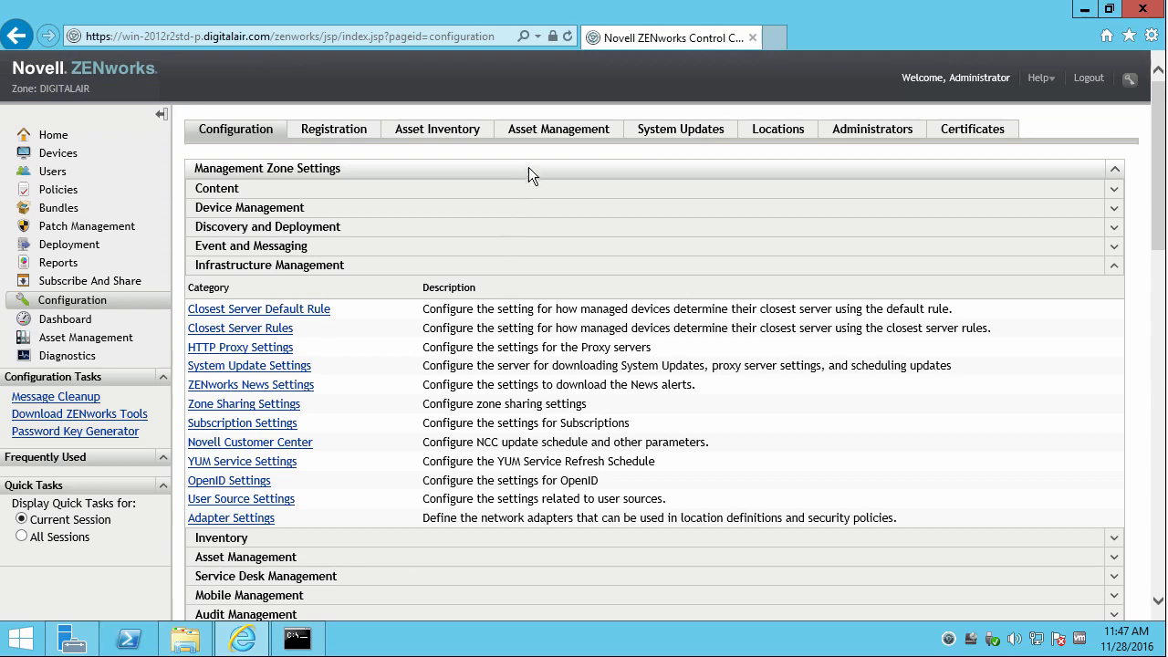
Run Check for Updates from the System Updates overview.
click(655, 137)
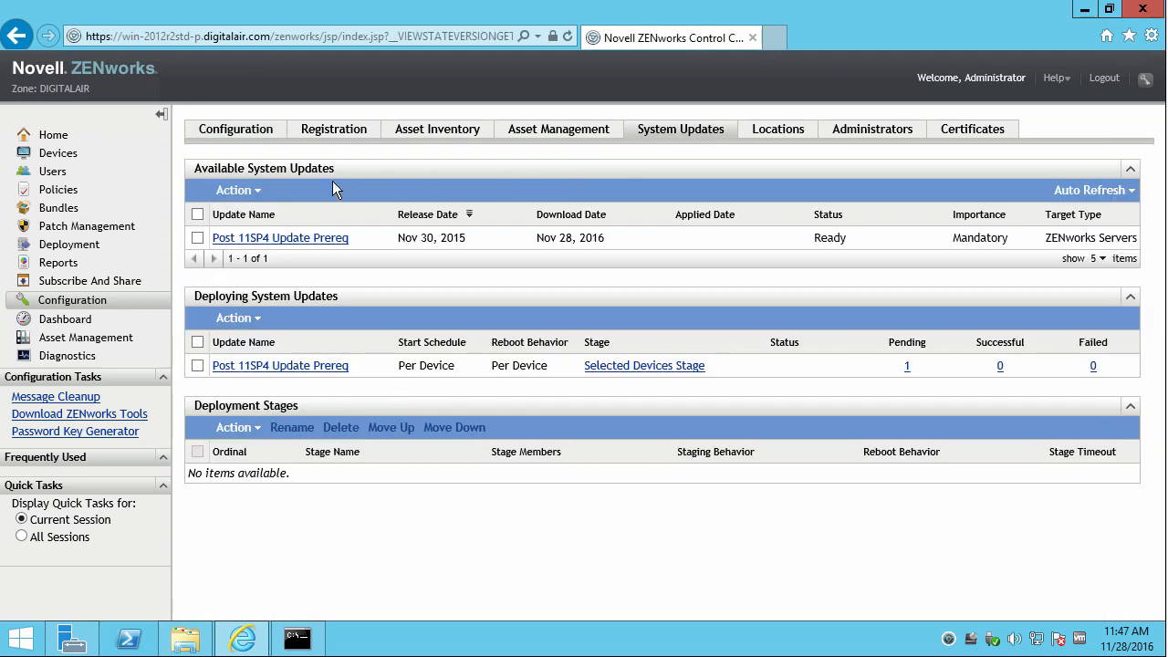
click(256, 199)
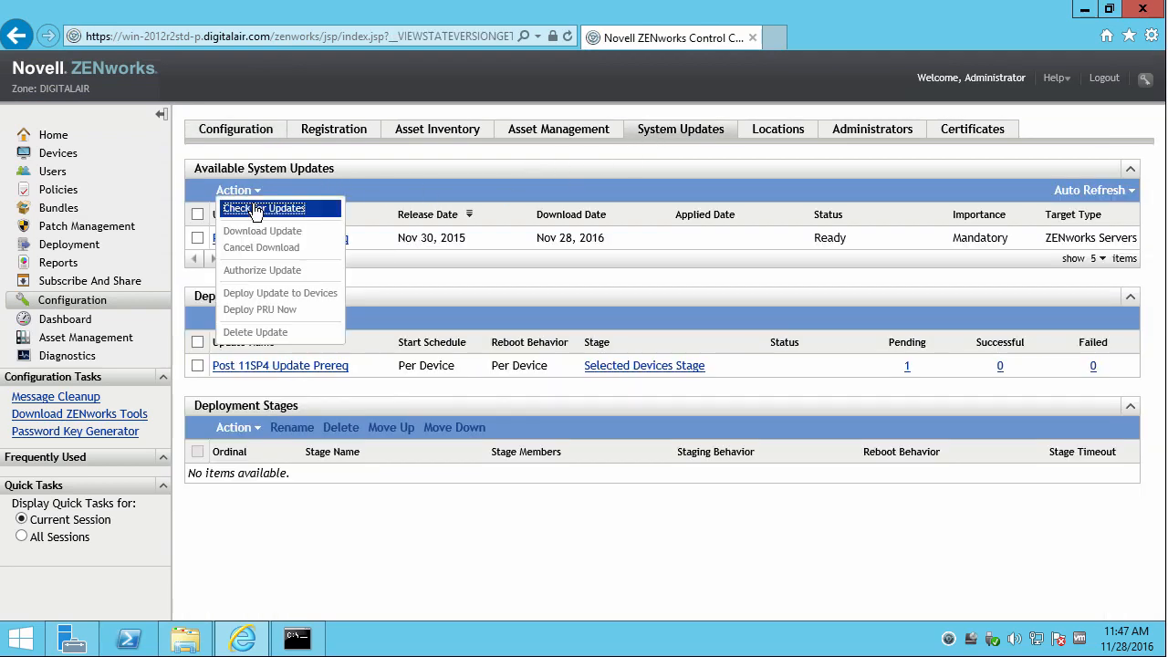
click(261, 208)
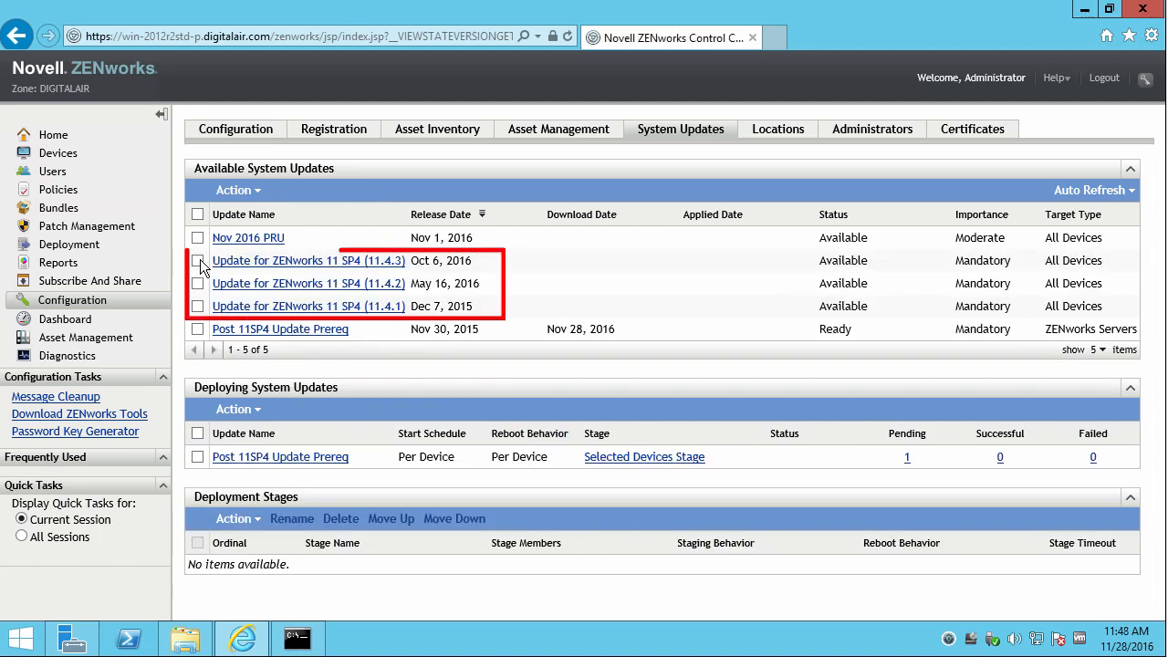
Download the Update for ZENworks 11 SP4 (11.4.3) and confirm its Downloading status.
click(200, 261)
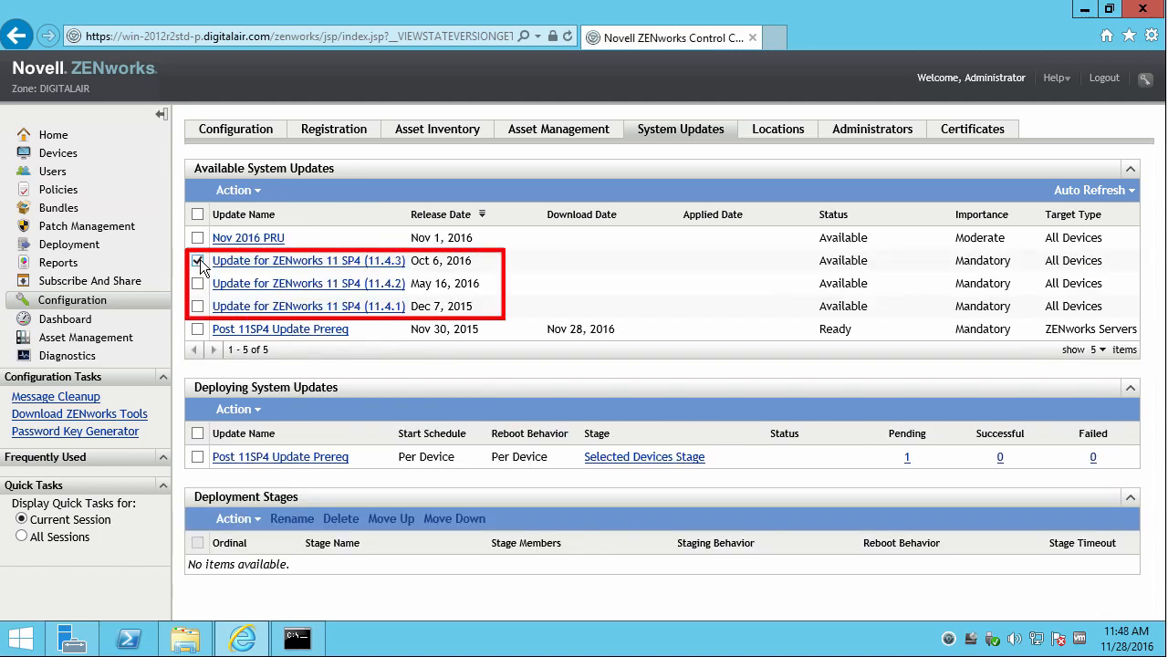
click(254, 193)
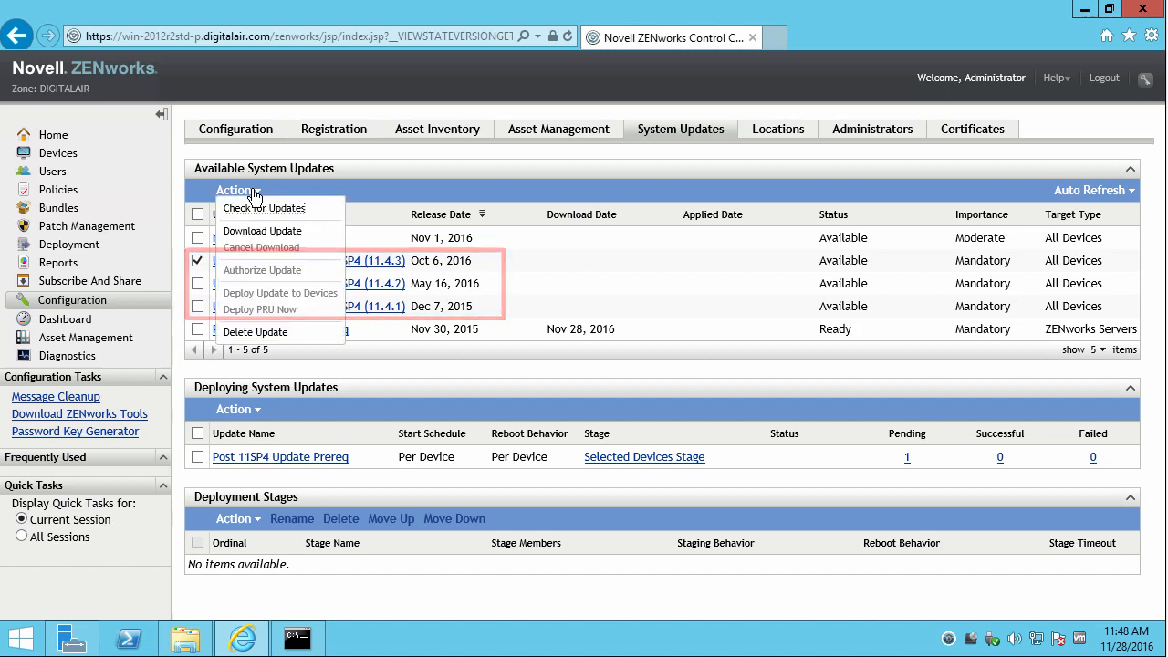
click(275, 231)
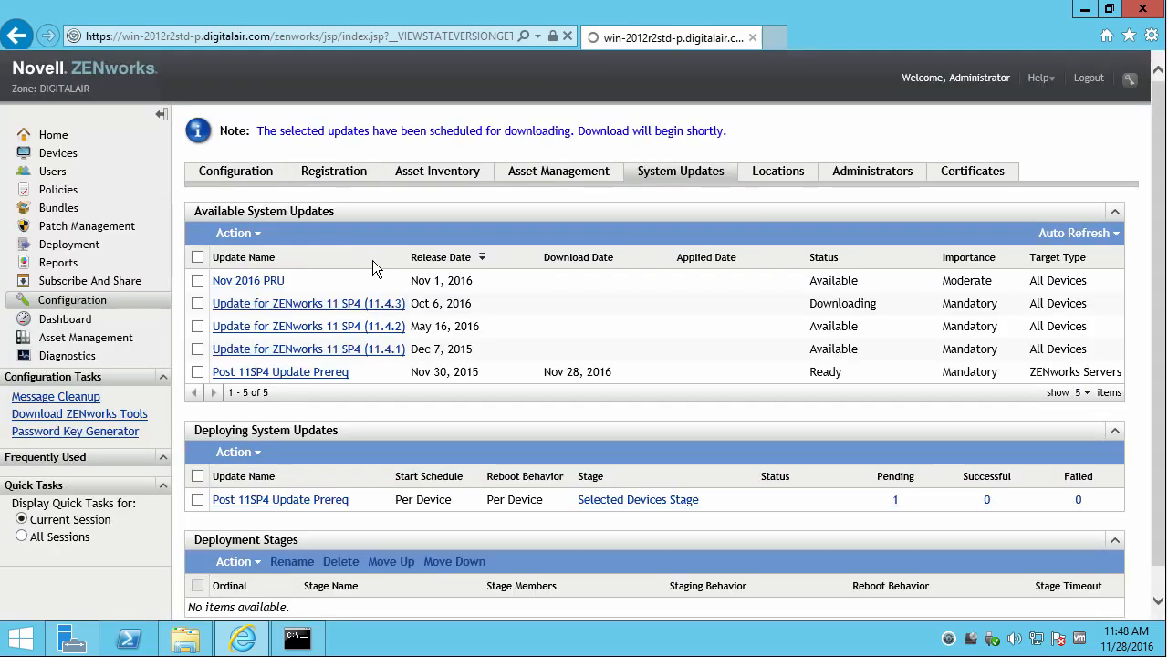
drag(861, 303, 790, 298)
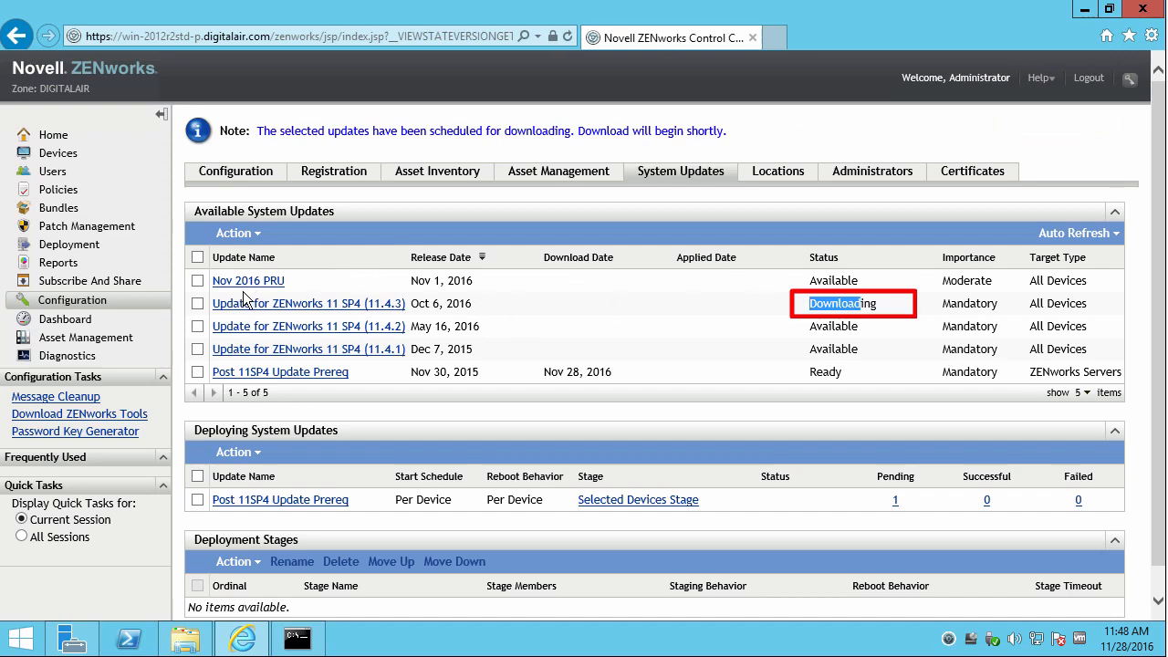
click(297, 638)
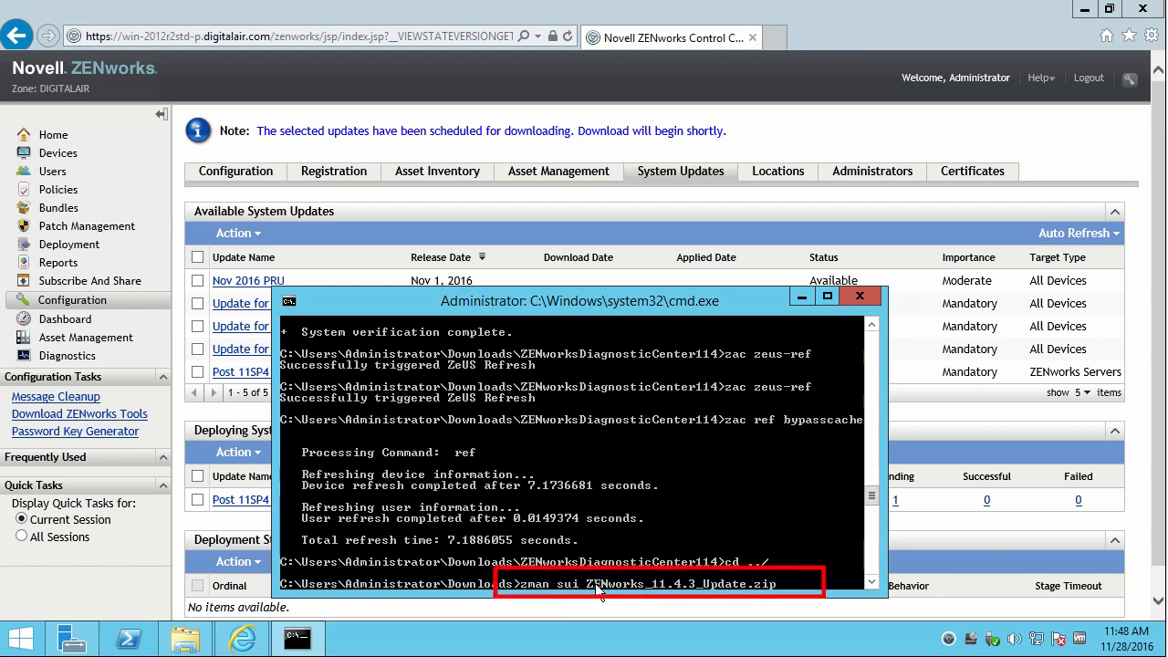
Close the command prompt and start downloading the Nov 2016 PRU via Action > Download Update.
click(863, 298)
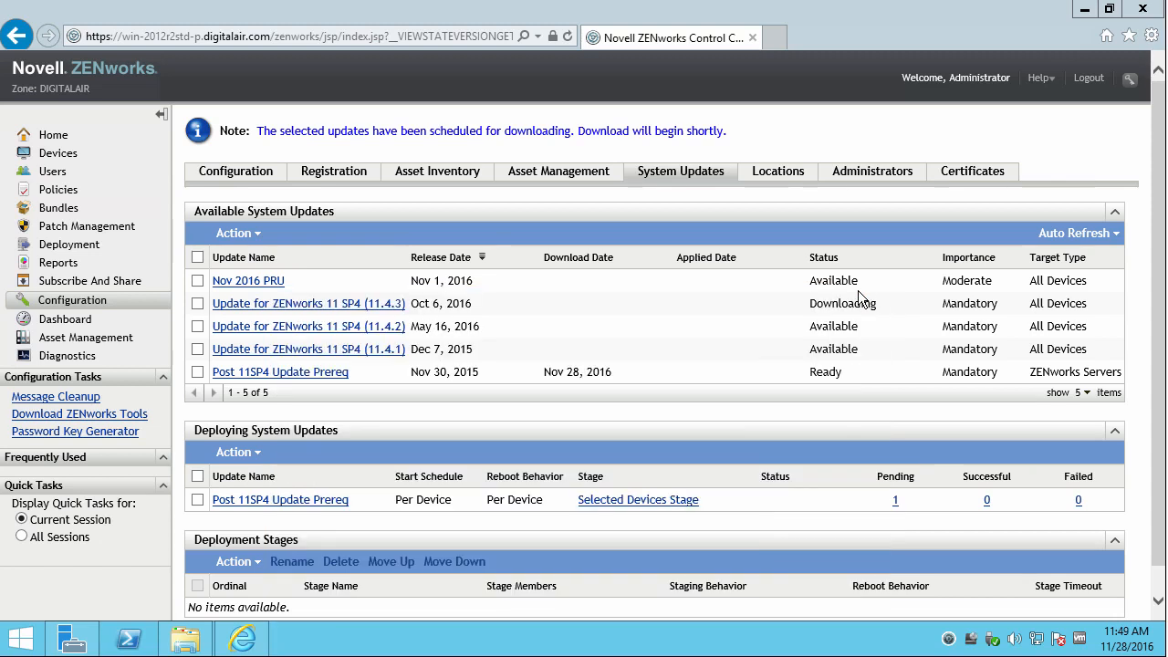
click(197, 280)
click(239, 234)
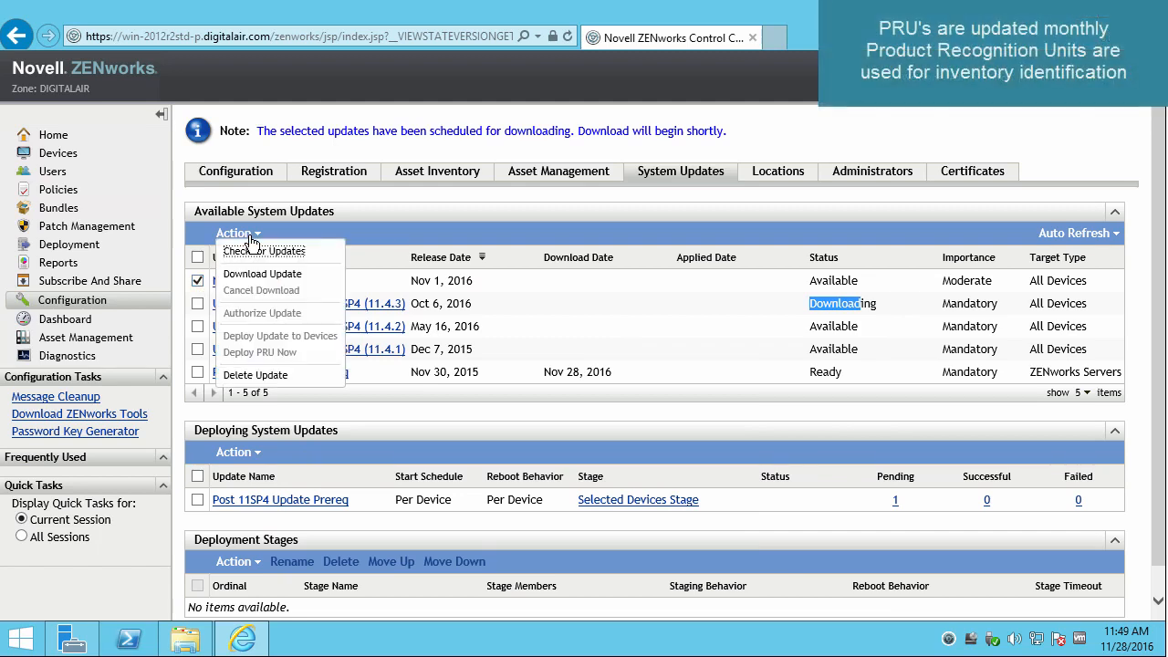
click(259, 275)
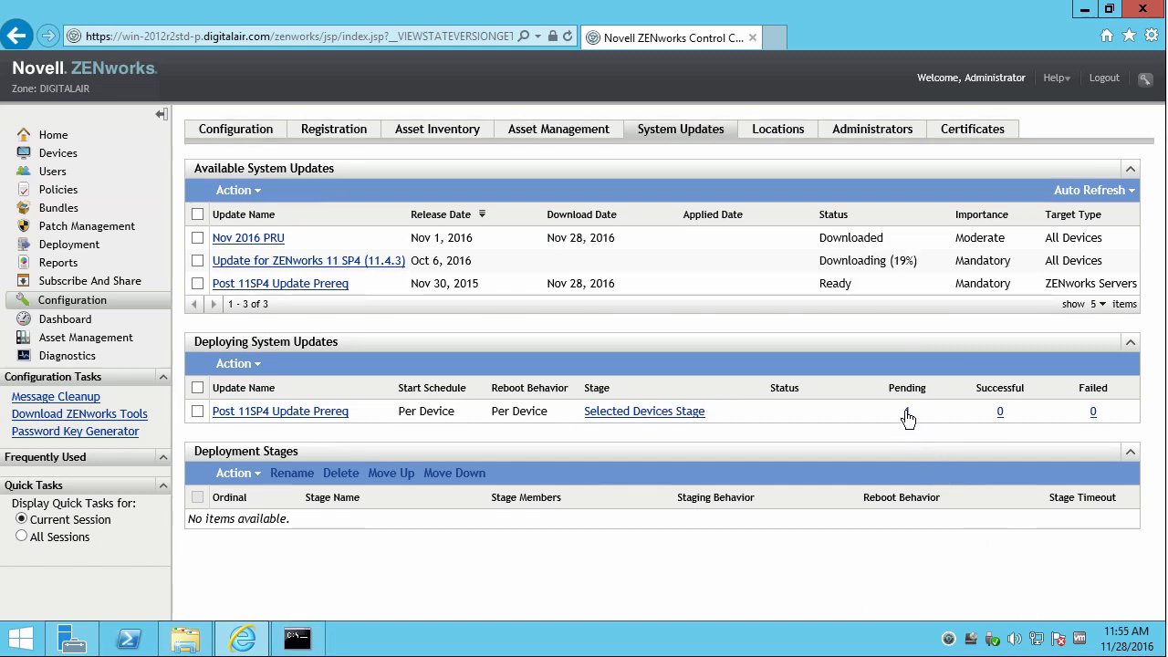
Check the device still pending Post 11SP4 Update Prereq, then go back to System Update Overview.
click(906, 412)
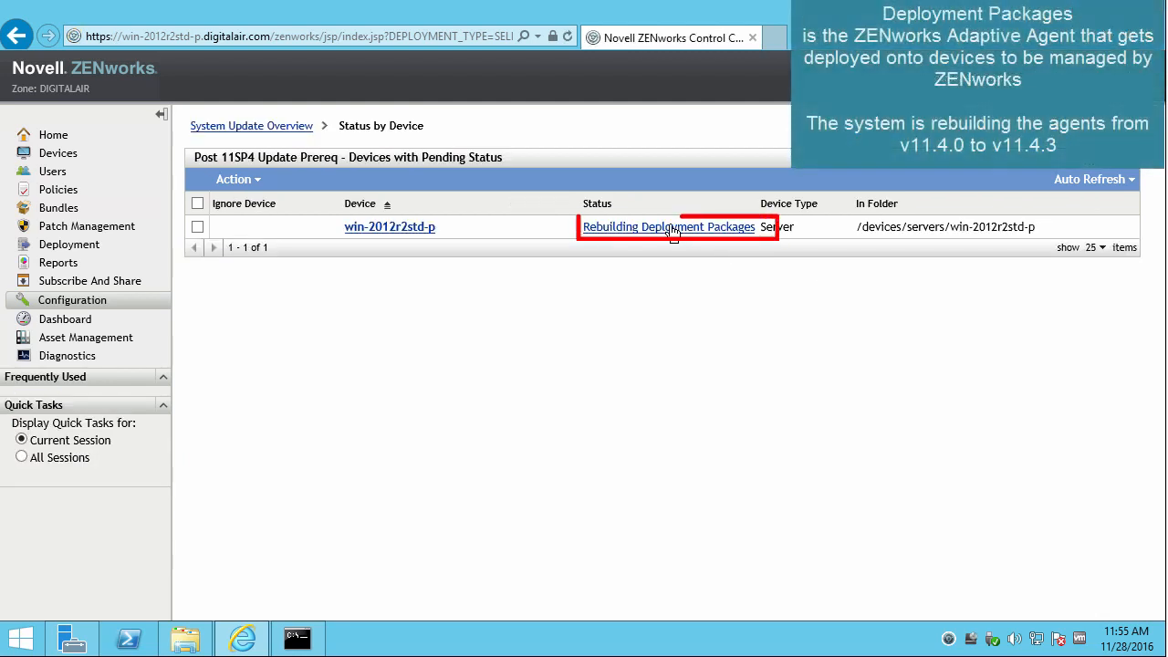
mouse_move(673, 234)
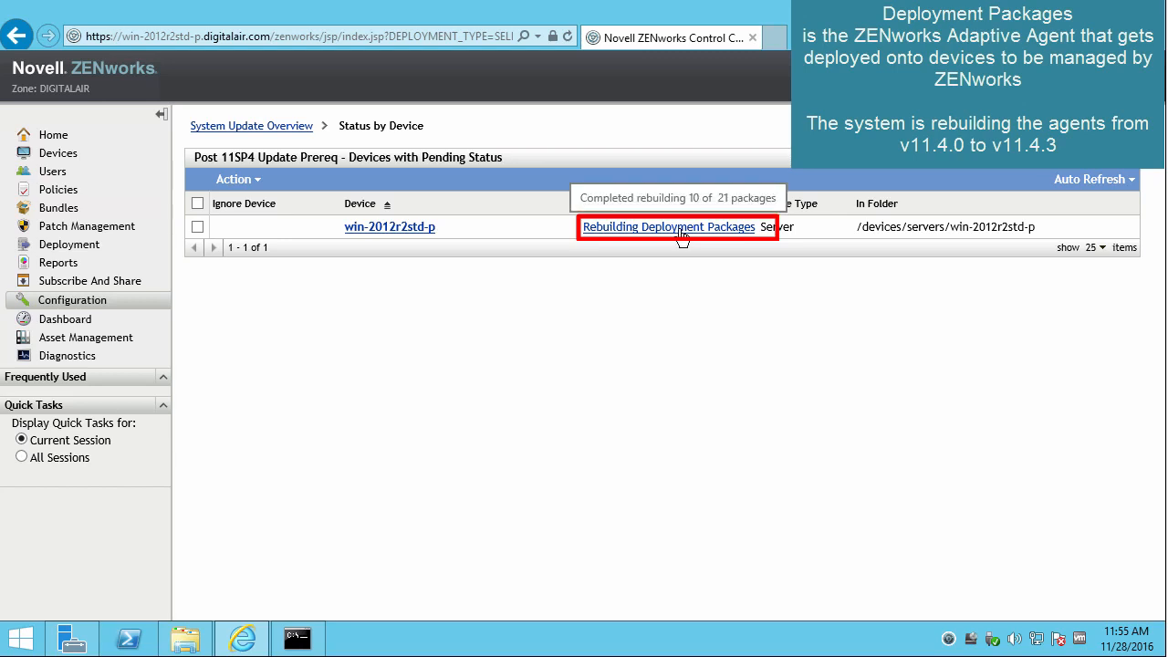
click(281, 128)
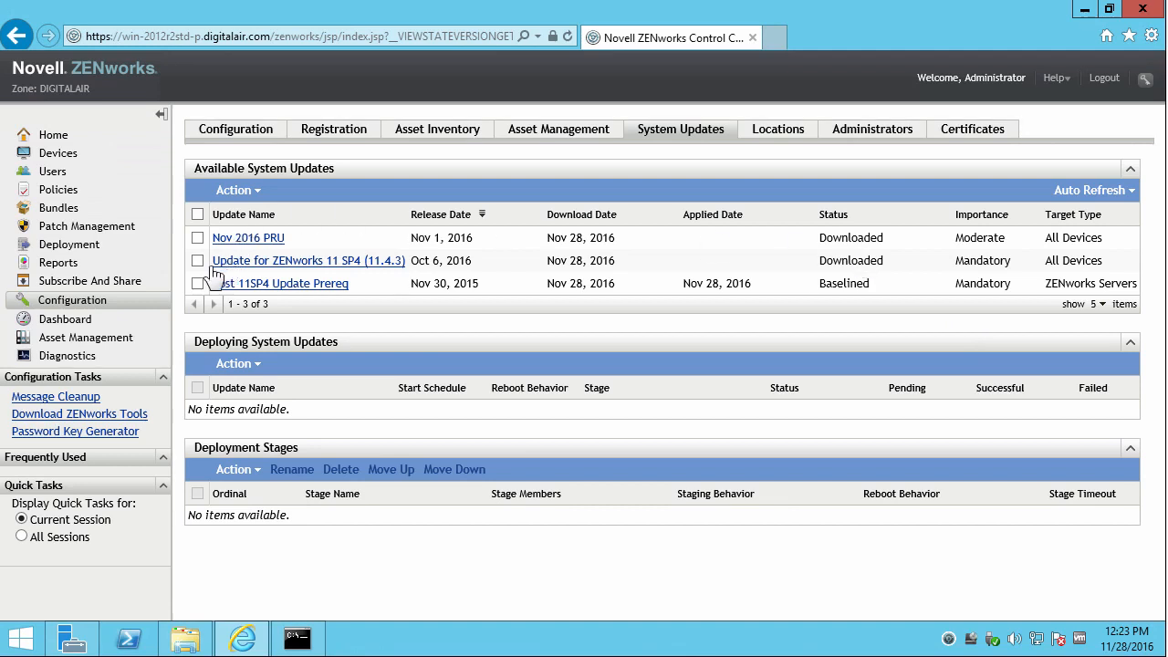
Authorize the Update for ZENworks 11 SP4 (11.4.3).
click(197, 262)
click(251, 189)
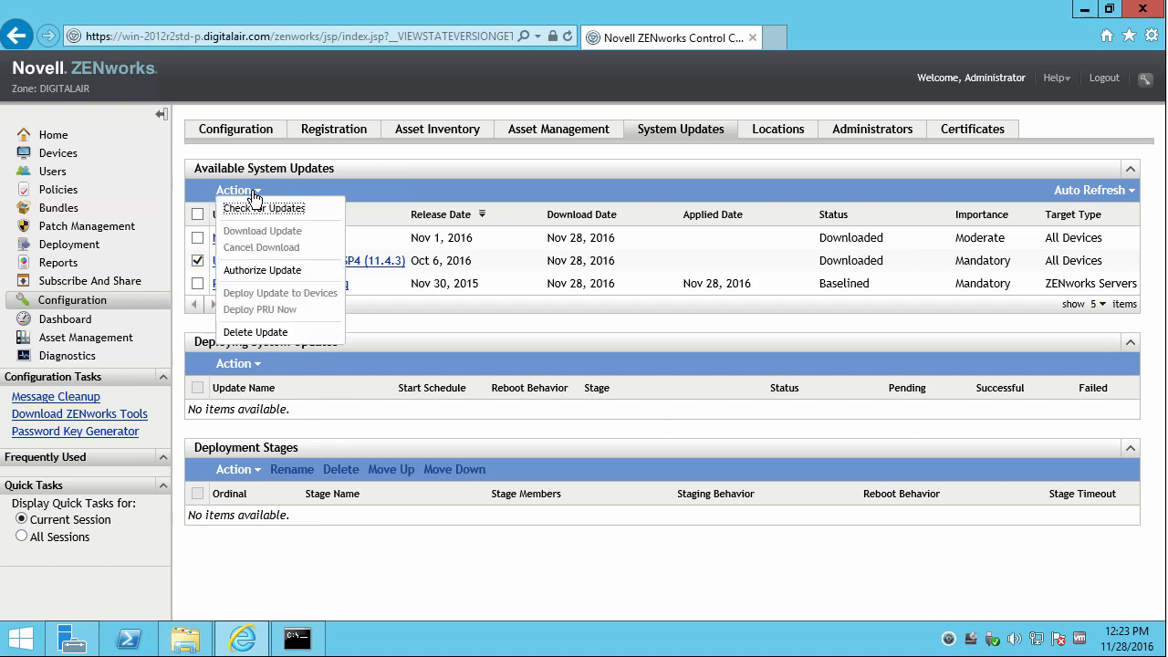
click(270, 268)
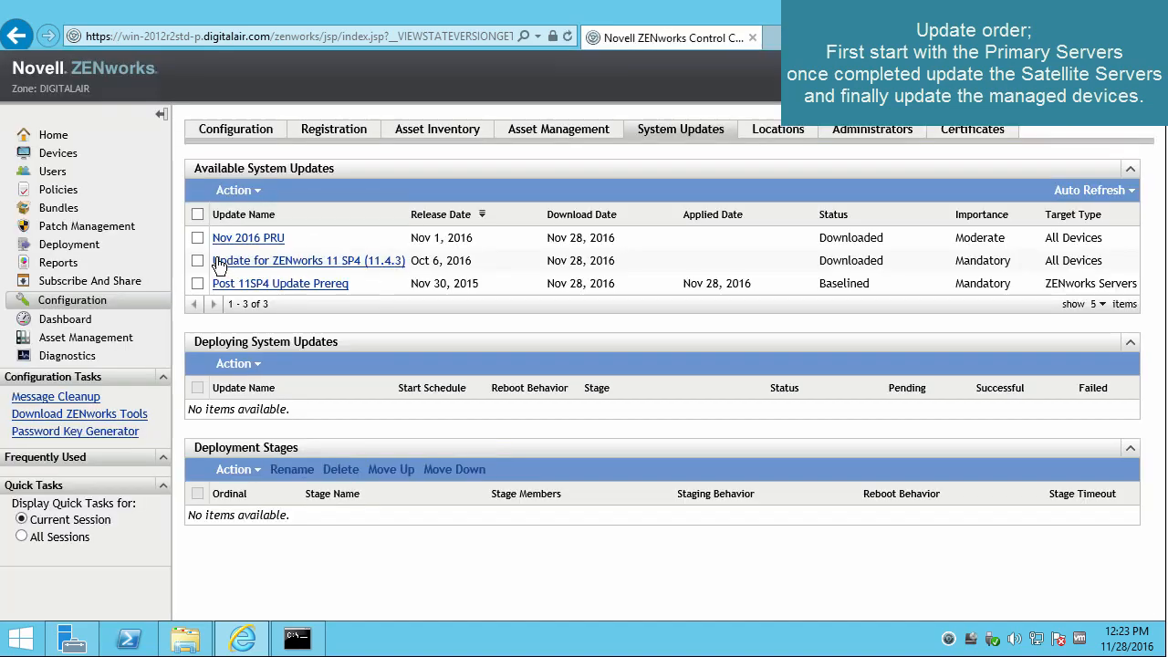
Deploy the 11.4.3 update, keeping prompt-to-reboot and targeting server win-2012r2std-p from Servers.
click(197, 261)
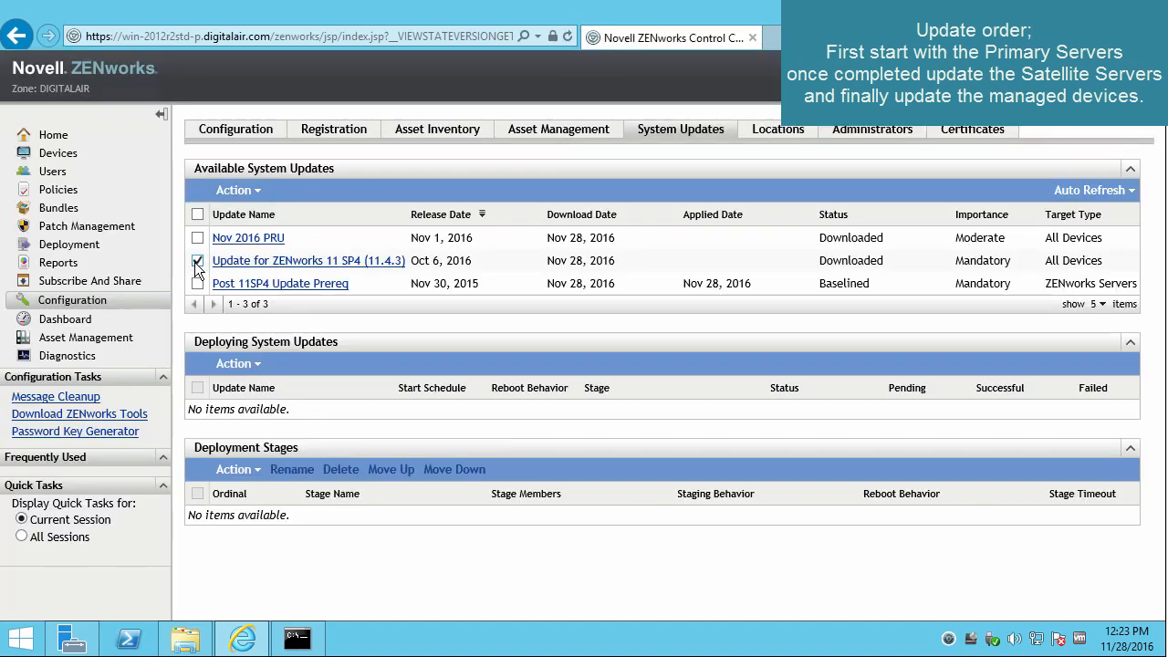
click(256, 191)
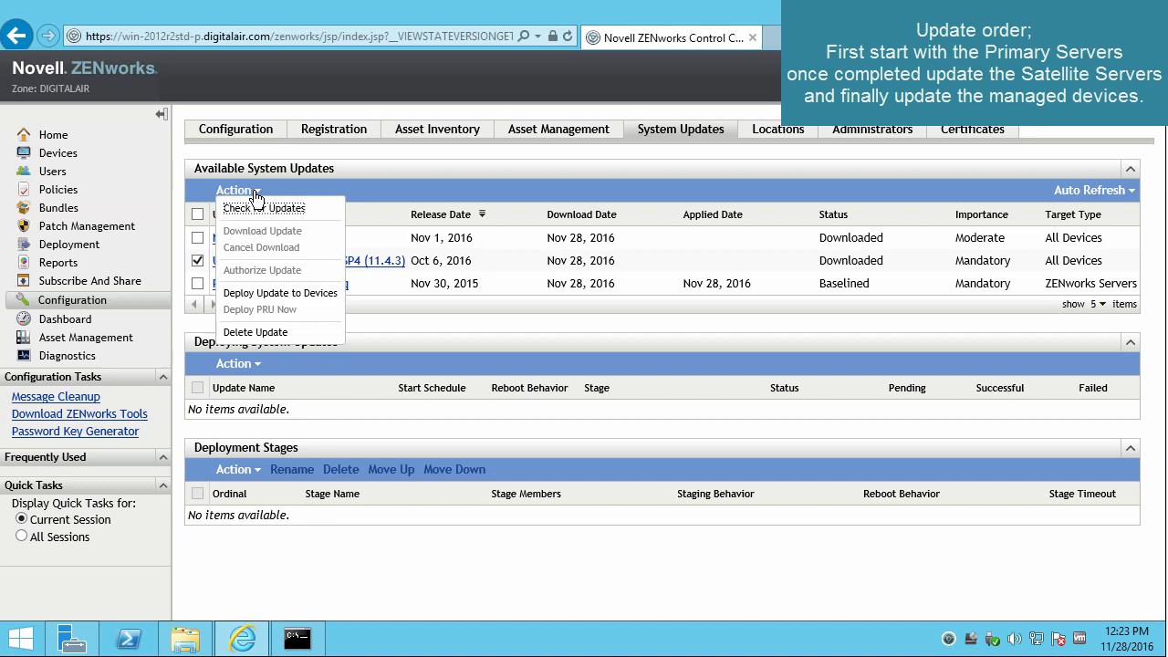
click(260, 299)
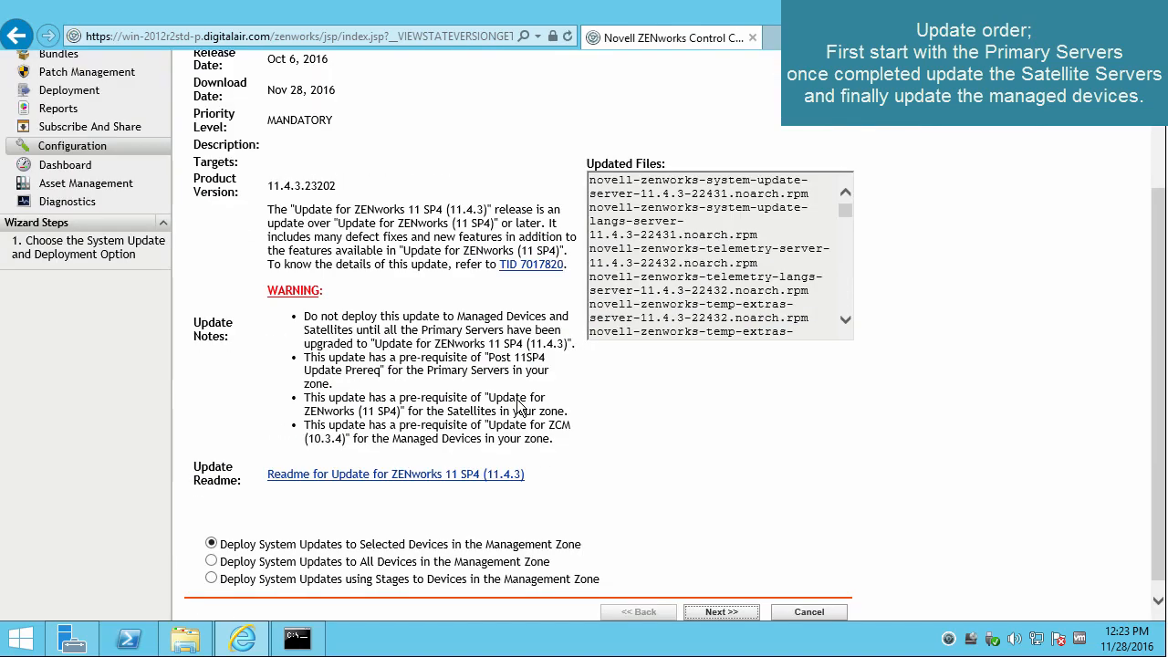
click(726, 612)
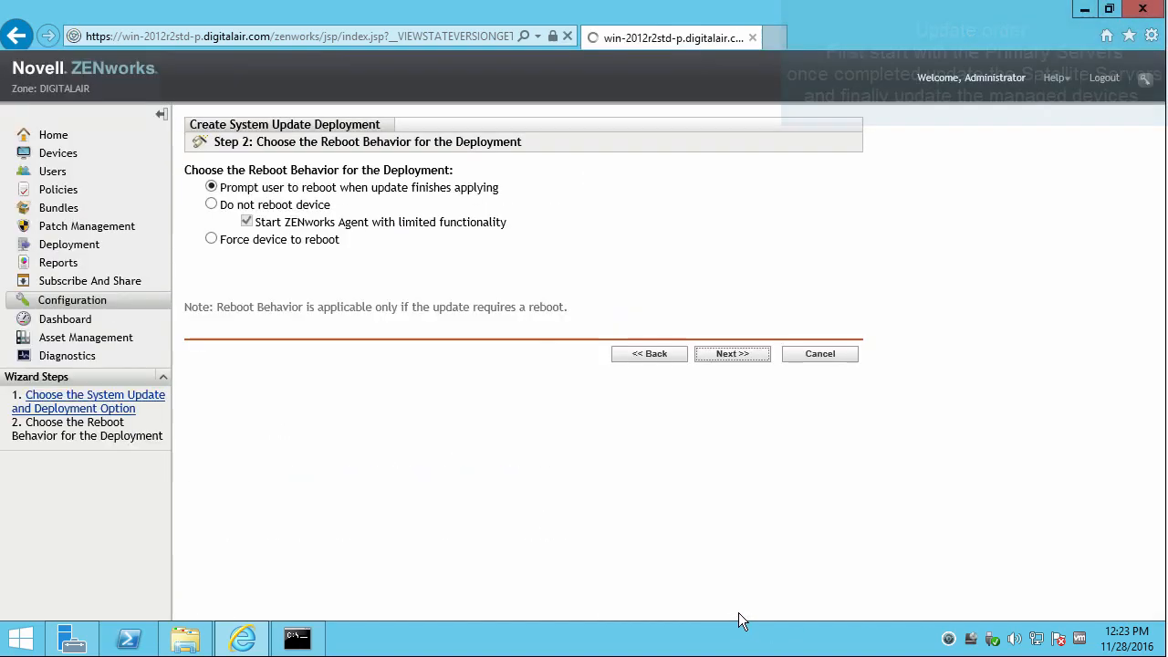
click(717, 354)
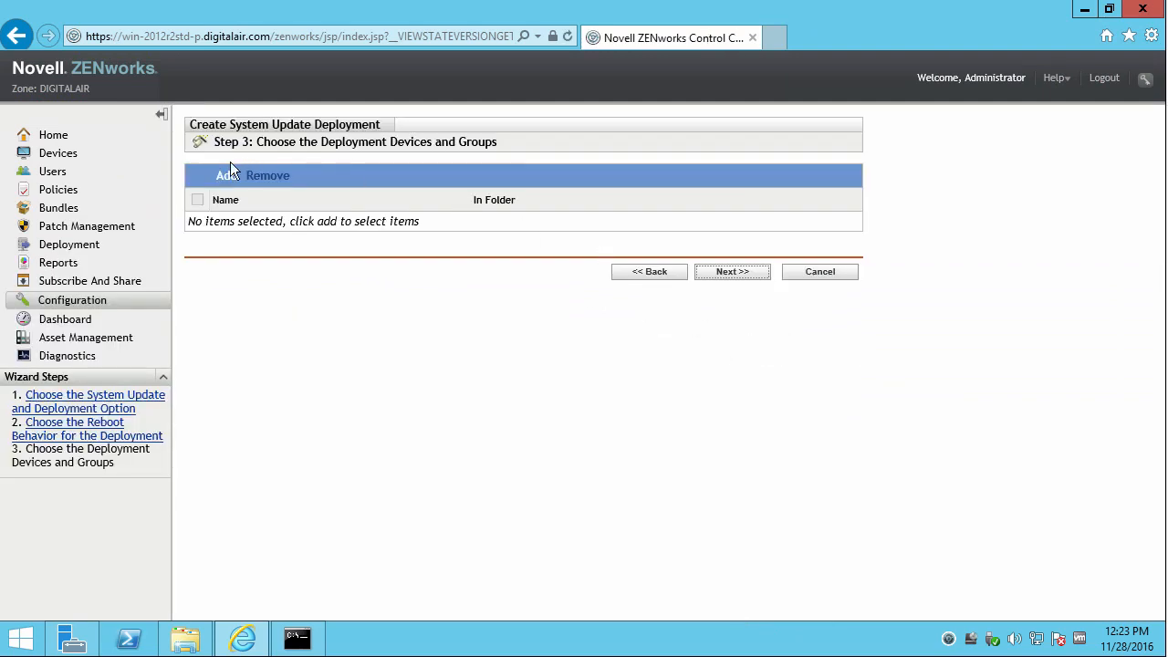
click(228, 176)
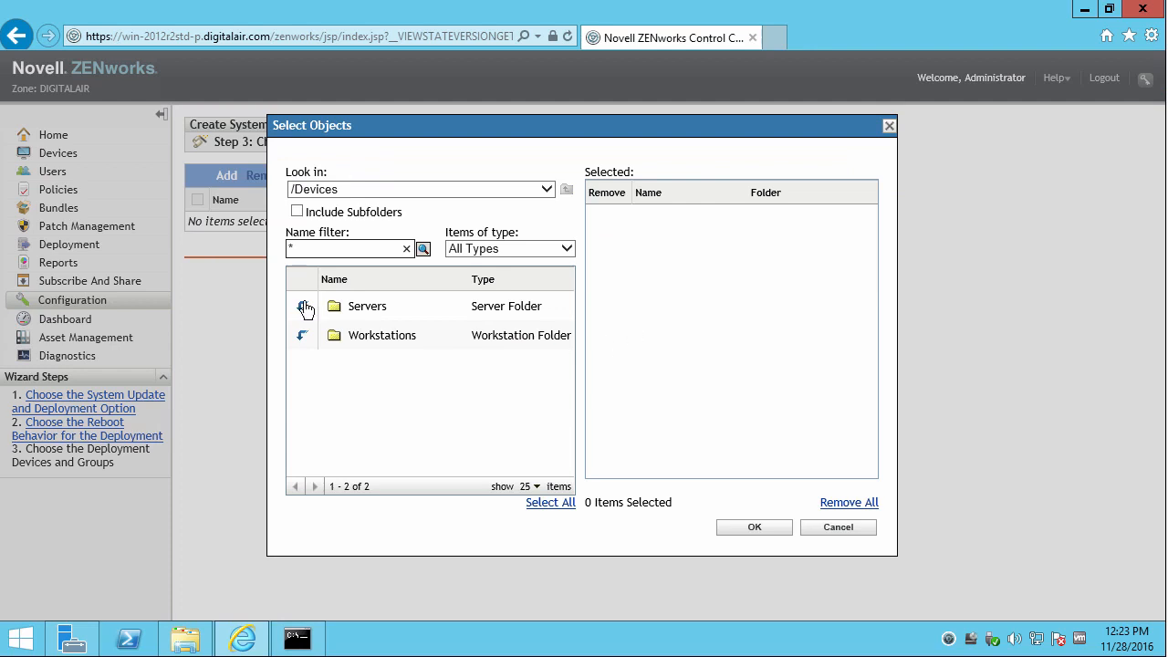
click(304, 309)
scroll(565, 426, down, 5)
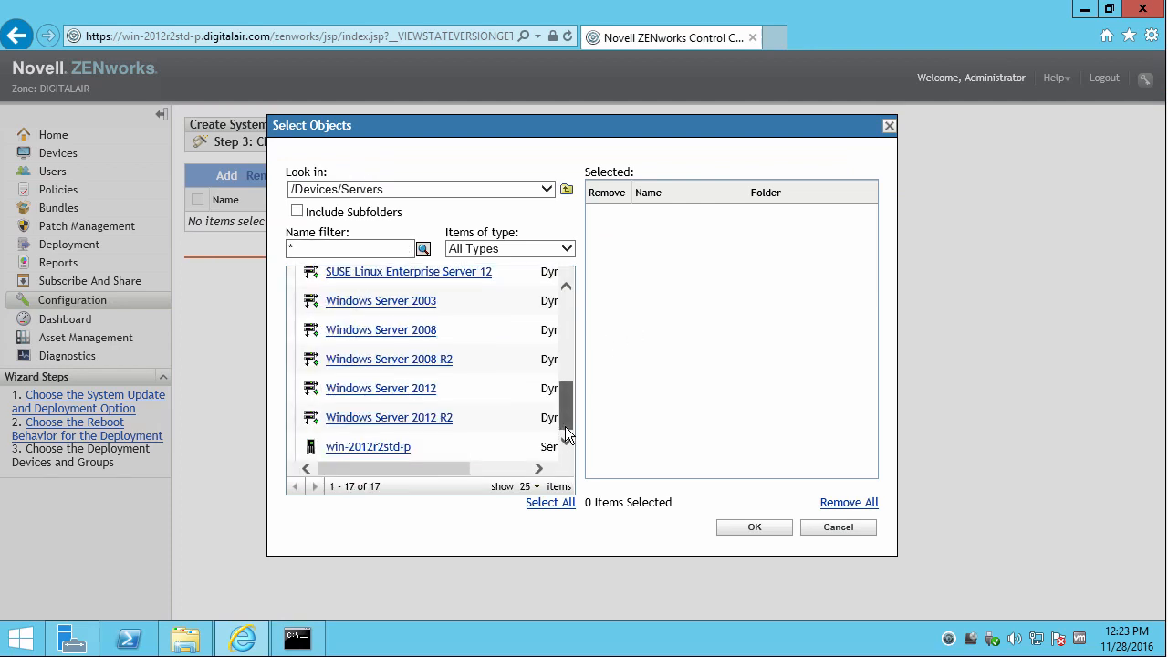
click(373, 448)
click(748, 529)
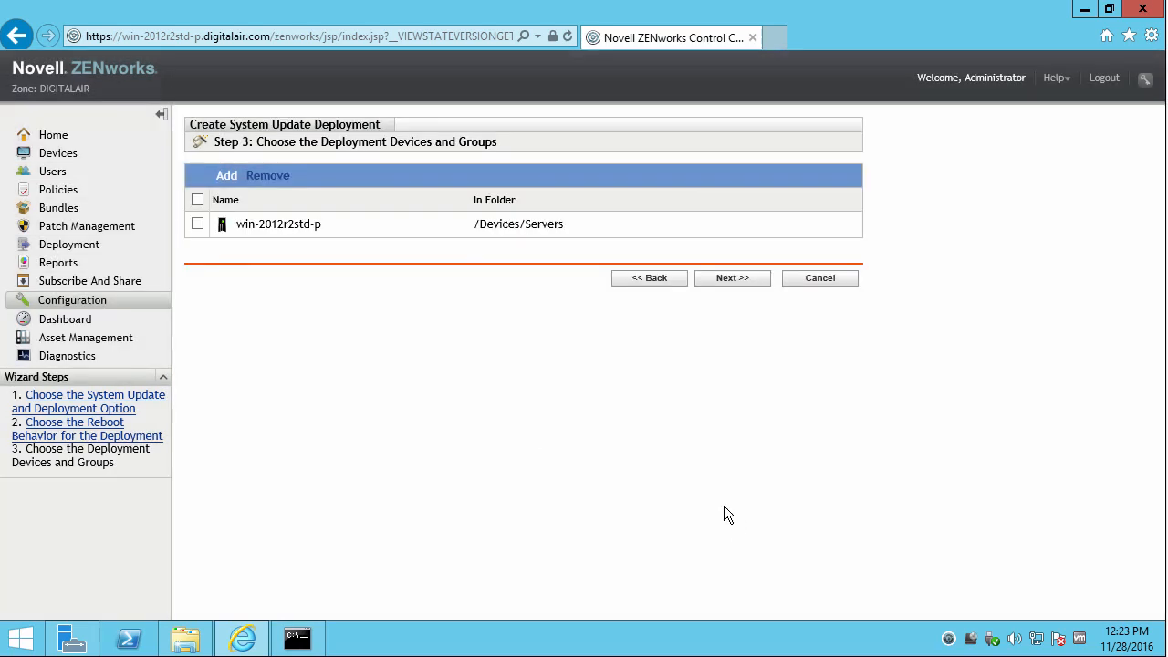
Schedule the deployment to run Now and finish the wizard.
click(707, 277)
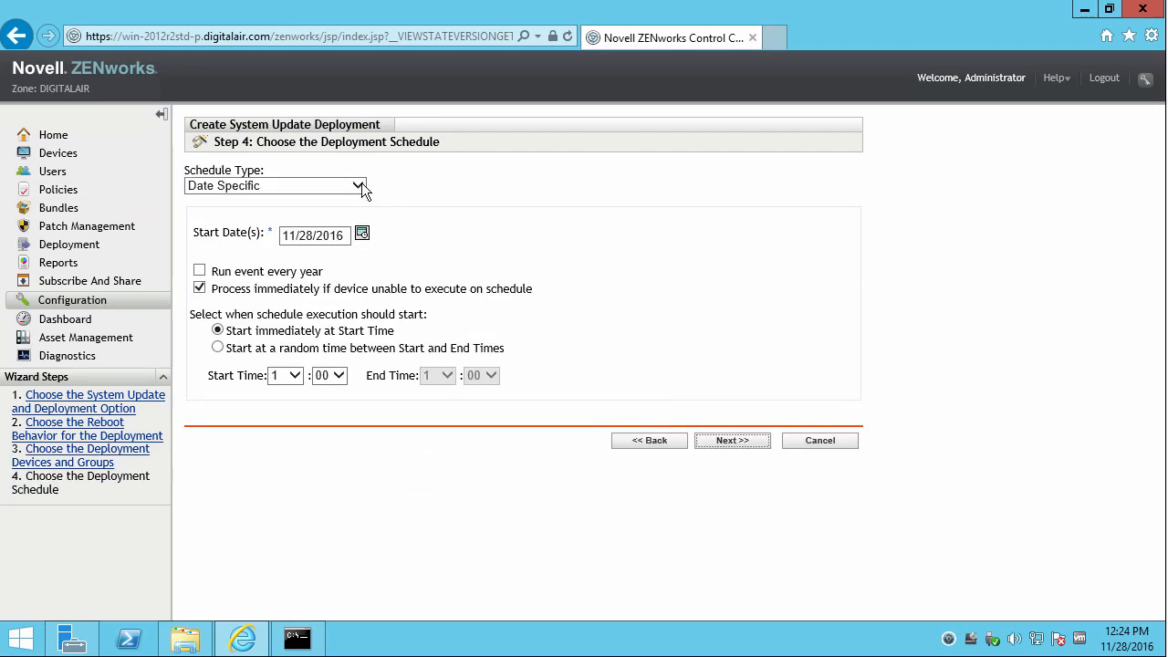
click(362, 183)
click(335, 171)
click(720, 243)
click(732, 415)
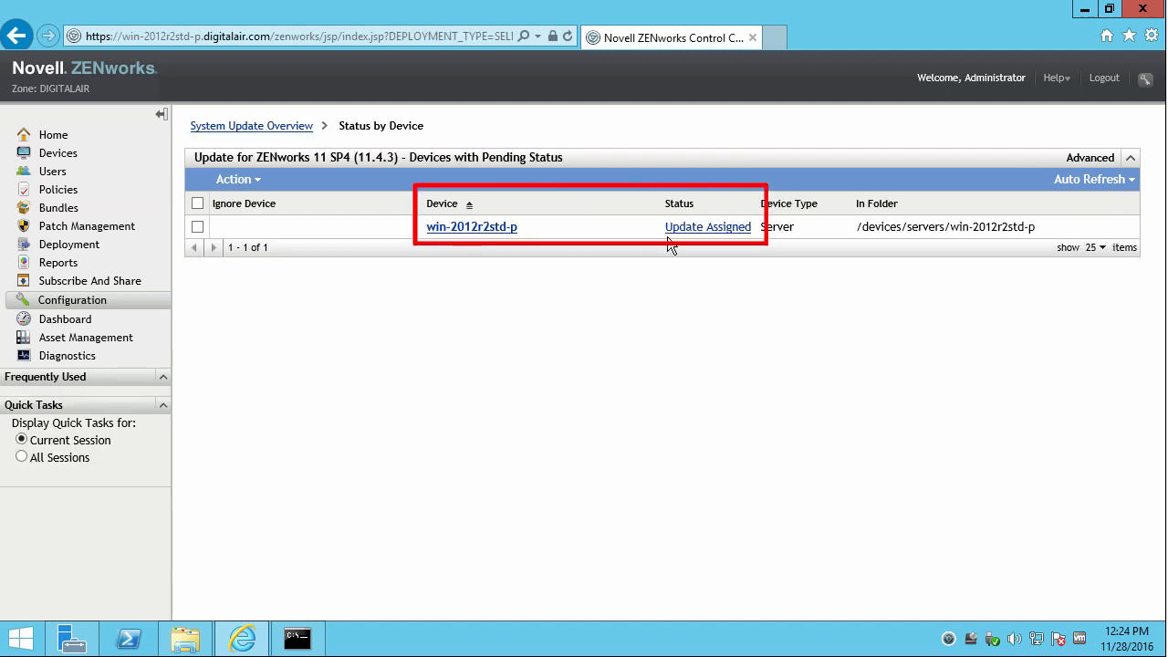
On the updates overview, confirm the prereq reads Baselined and make the tray agent Check for Updates.
click(258, 128)
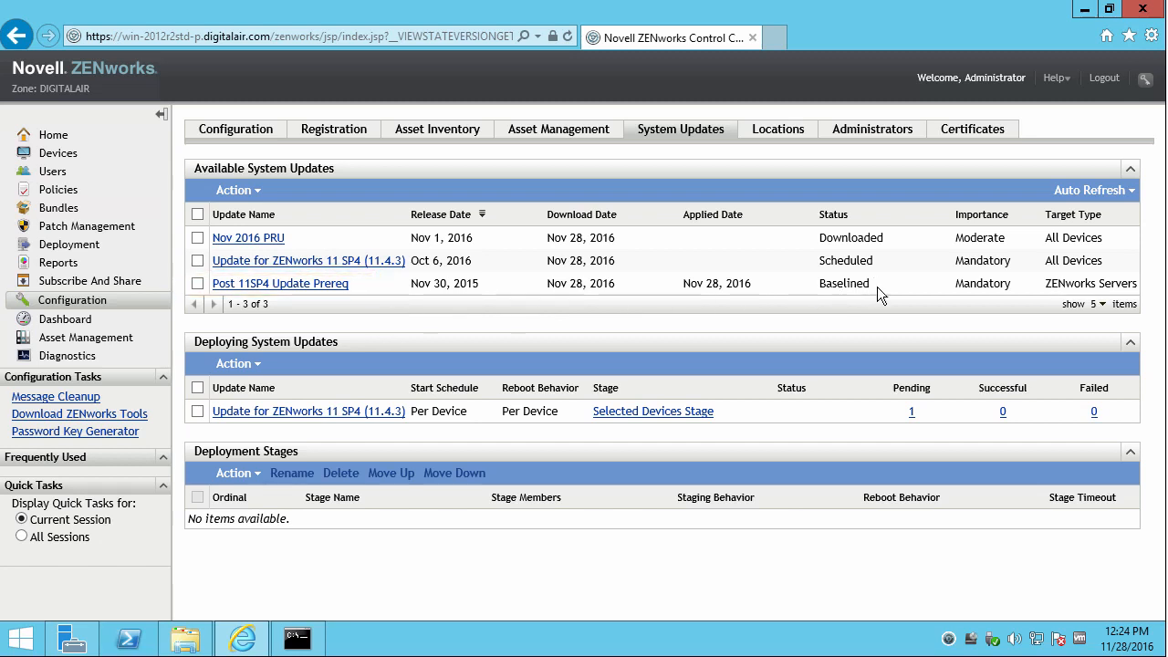
drag(878, 287, 826, 285)
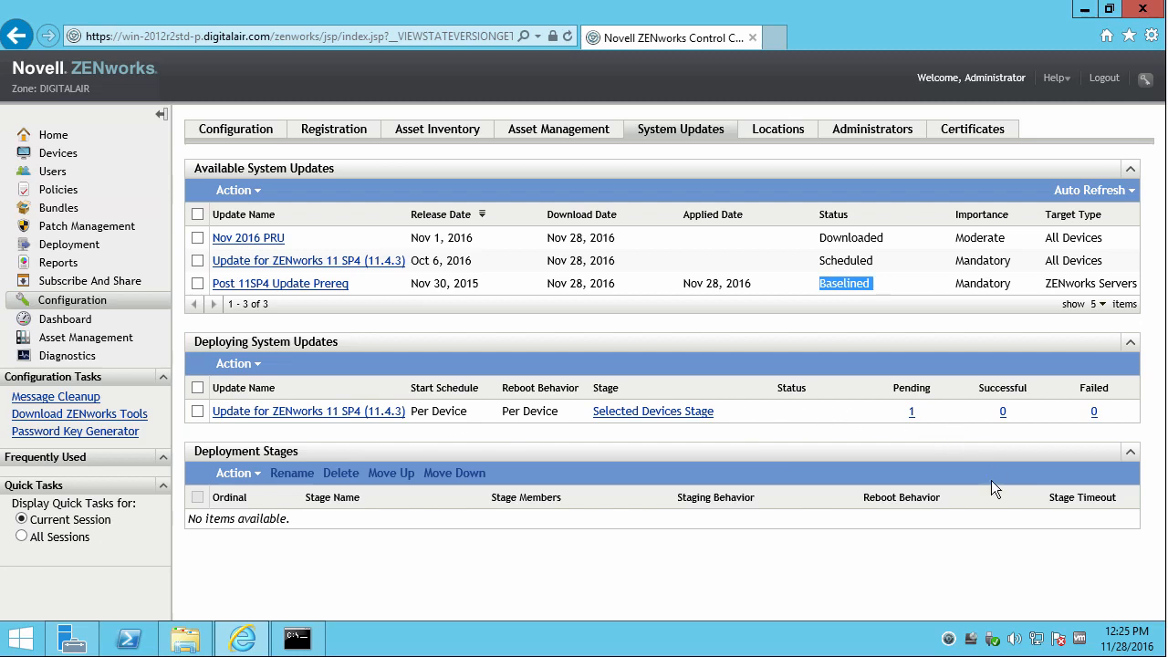
click(970, 433)
right_click(947, 637)
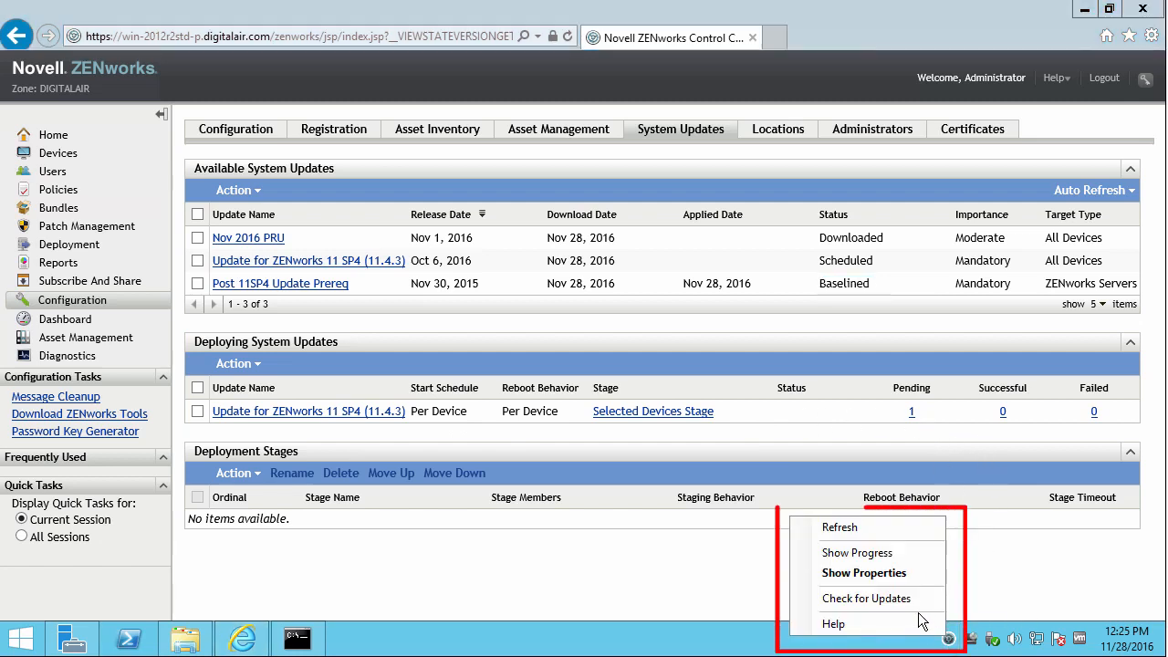
click(904, 596)
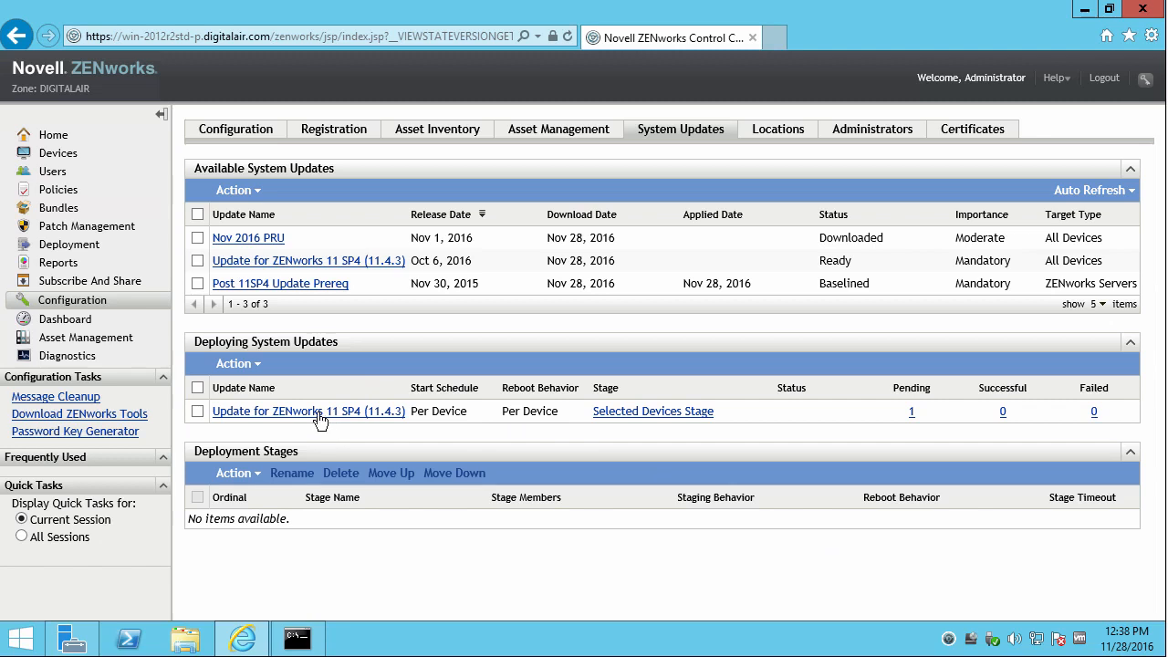
Open the 11.4.3 update's Release Details, highlight its Update GUID, then switch to File Explorer.
click(279, 264)
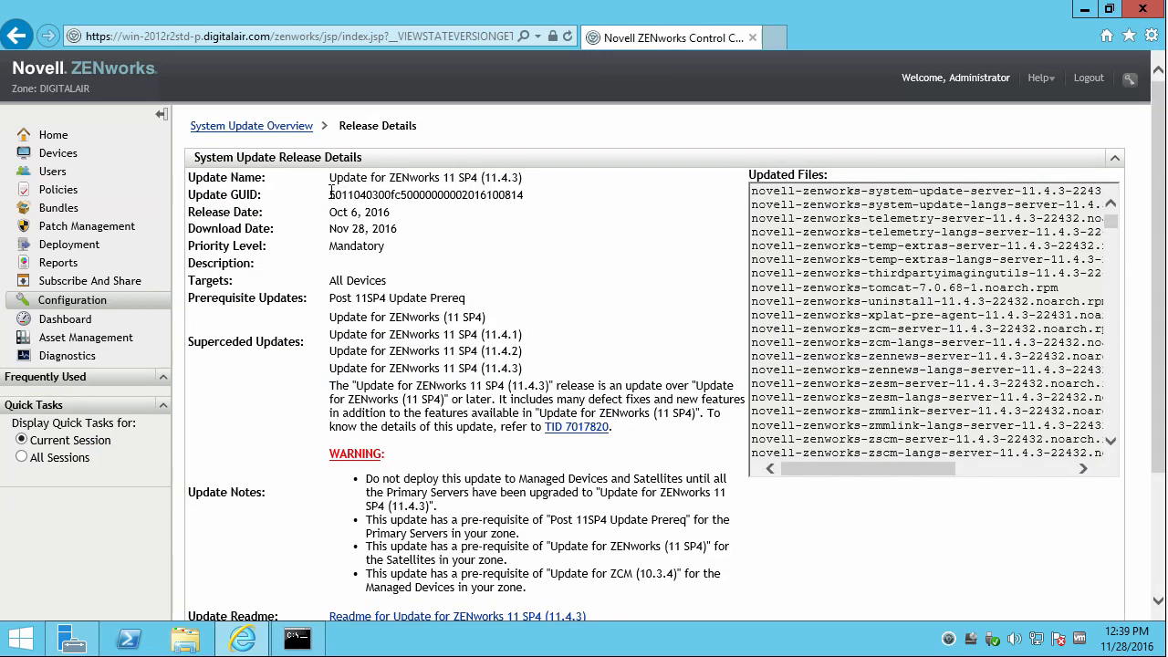
drag(329, 196, 530, 194)
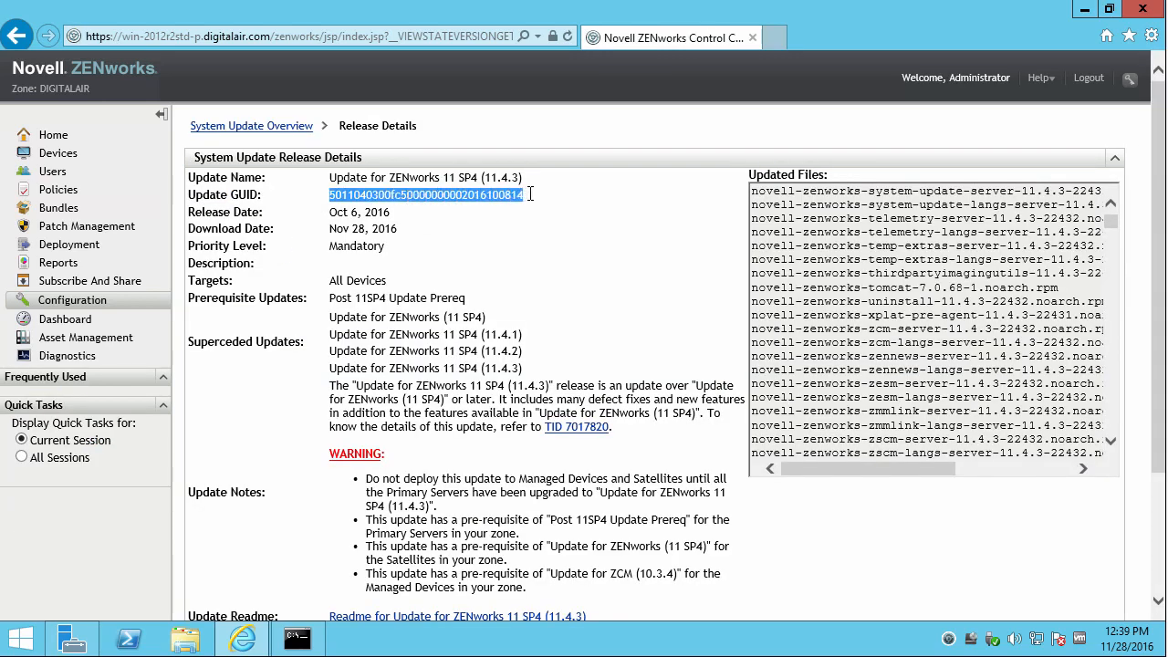
click(385, 203)
drag(342, 195, 379, 197)
click(354, 195)
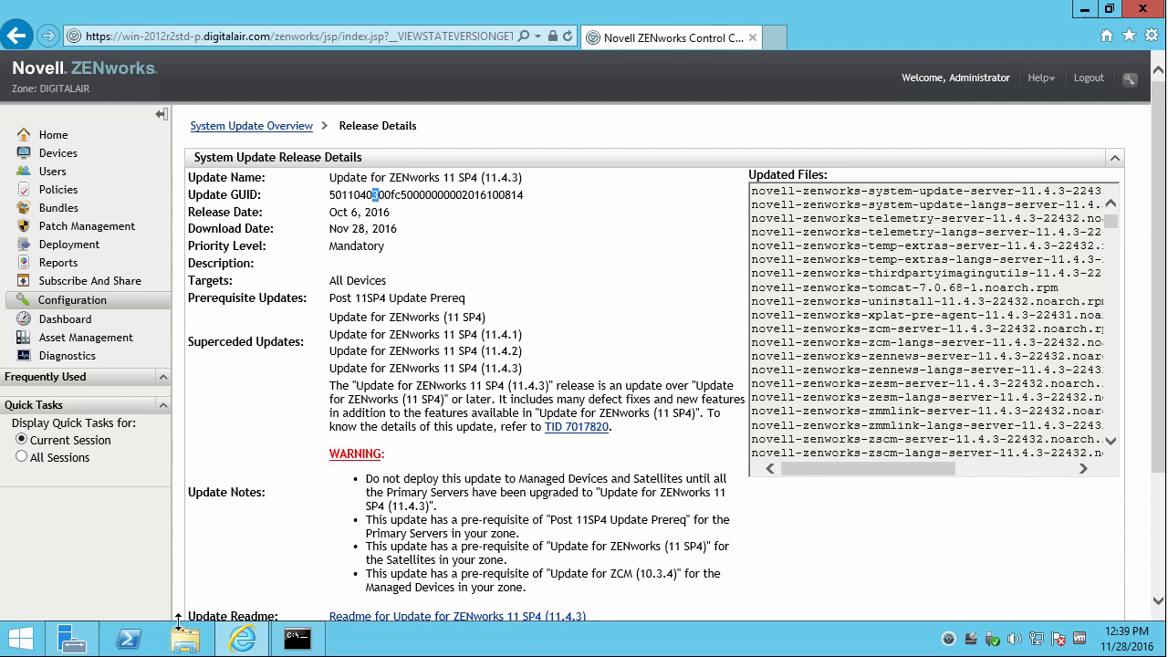
click(185, 642)
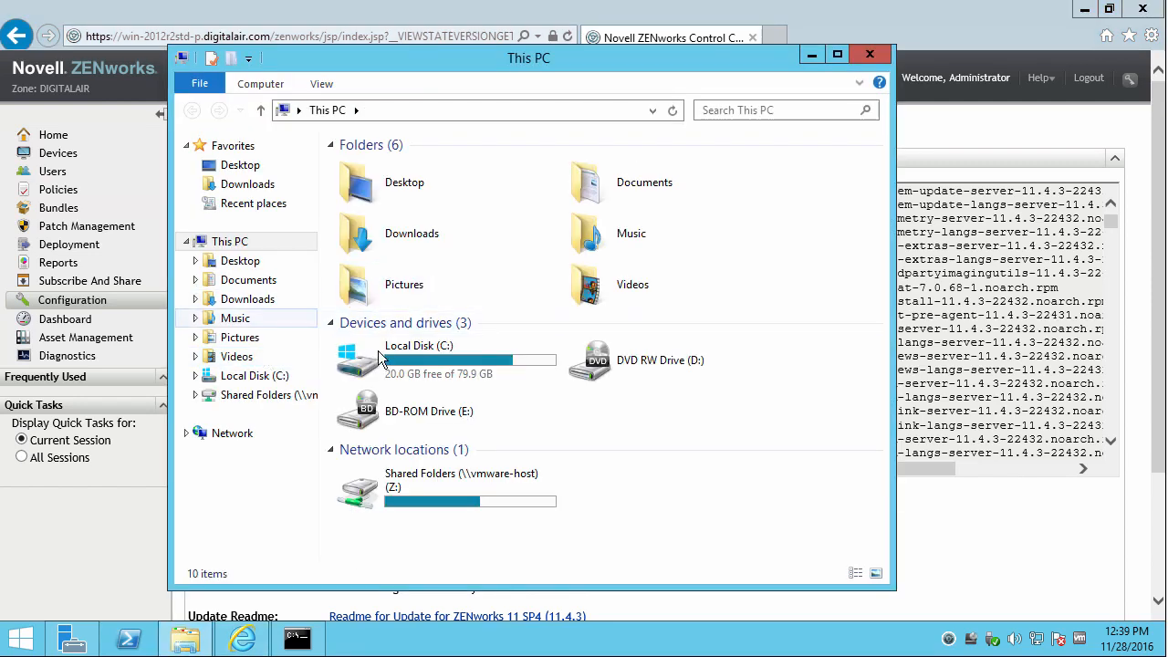
Open the system-update log in C:\Program Files (x86)\Novell\ZENworks\logs\system-update\<GUID>.
click(388, 351)
double_click(389, 348)
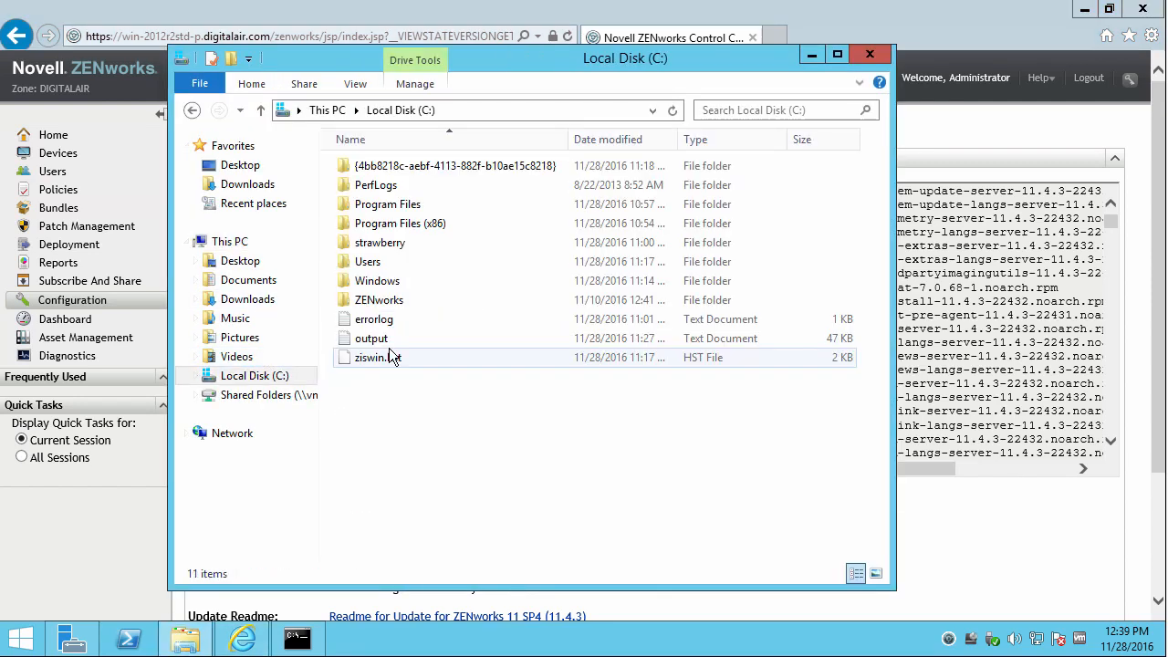
double_click(377, 223)
double_click(375, 242)
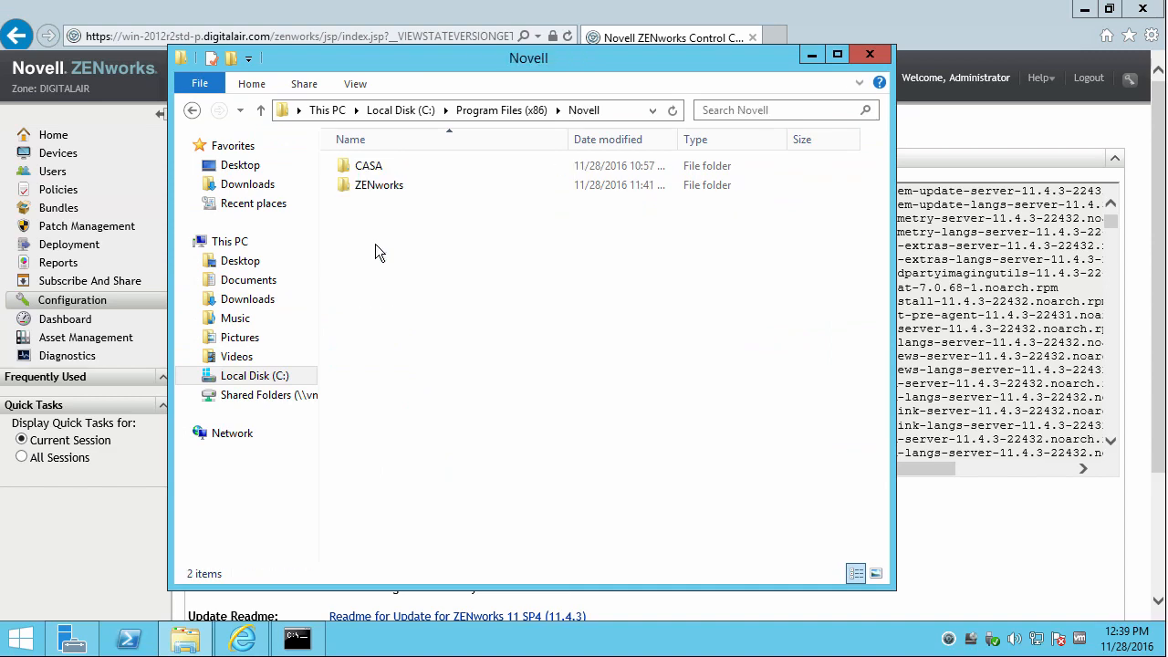
double_click(370, 188)
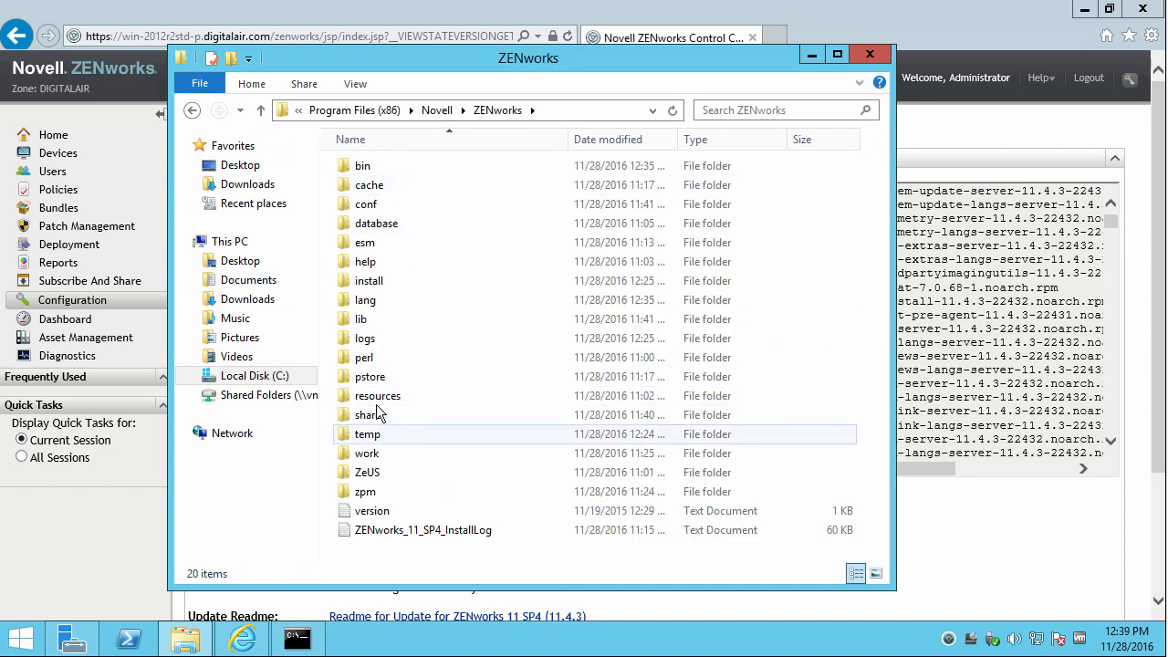
double_click(366, 339)
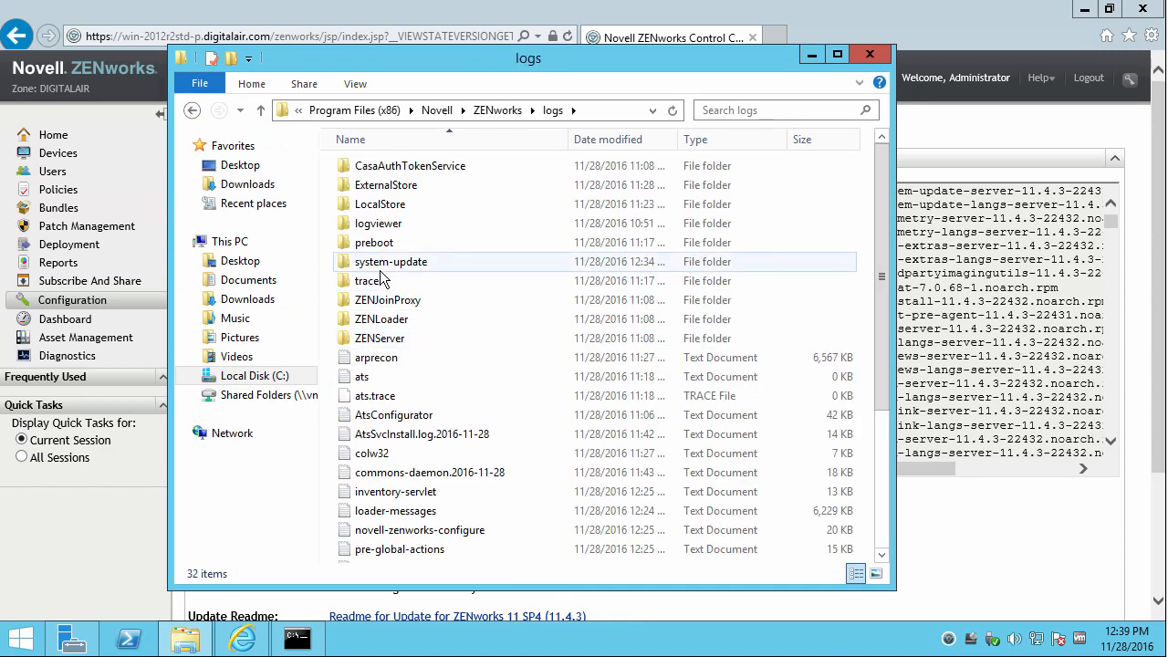
double_click(384, 263)
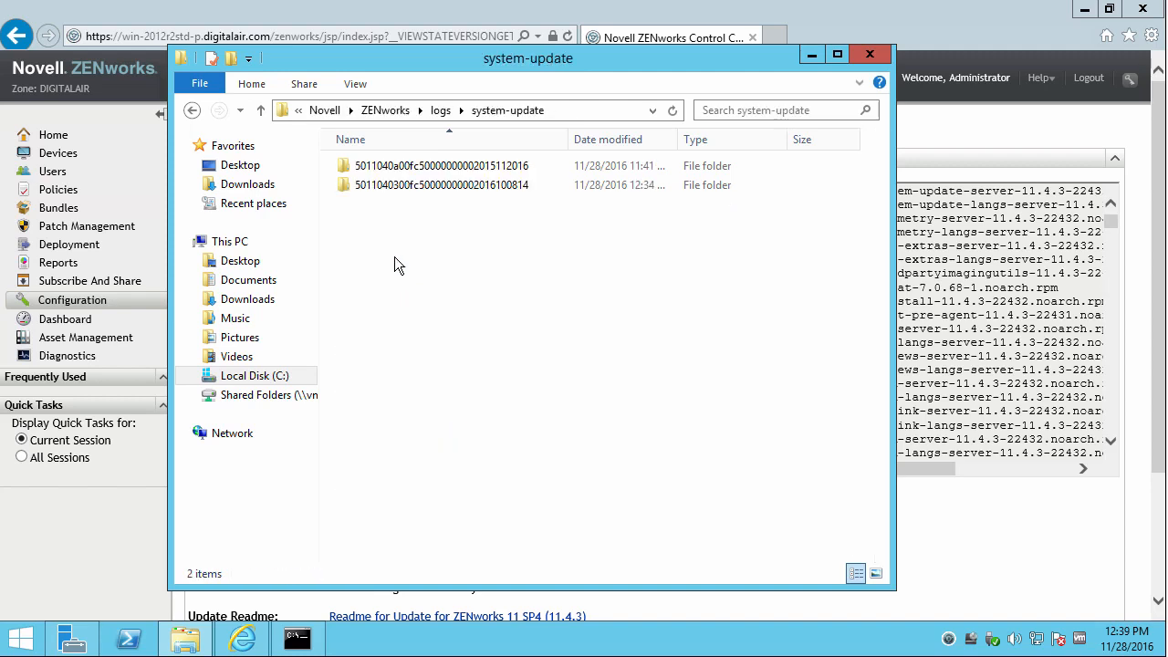
double_click(383, 186)
click(385, 167)
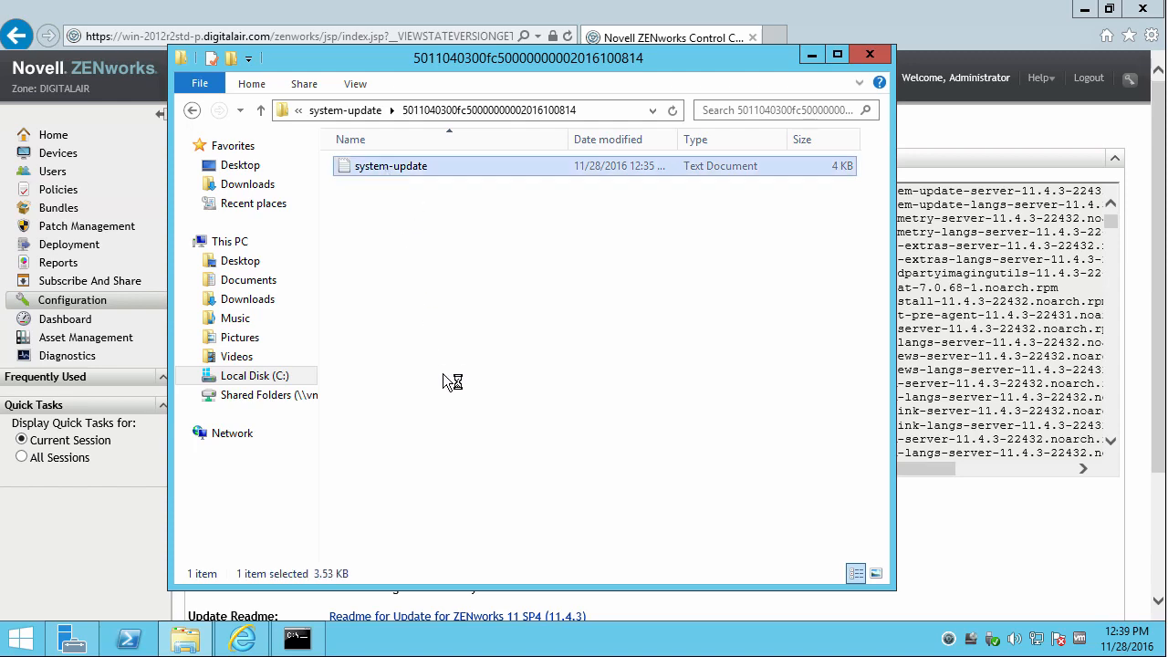
Highlight the log line about getting the update, then return to the ZENworks folder.
drag(456, 480, 587, 473)
drag(481, 404, 745, 403)
click(349, 108)
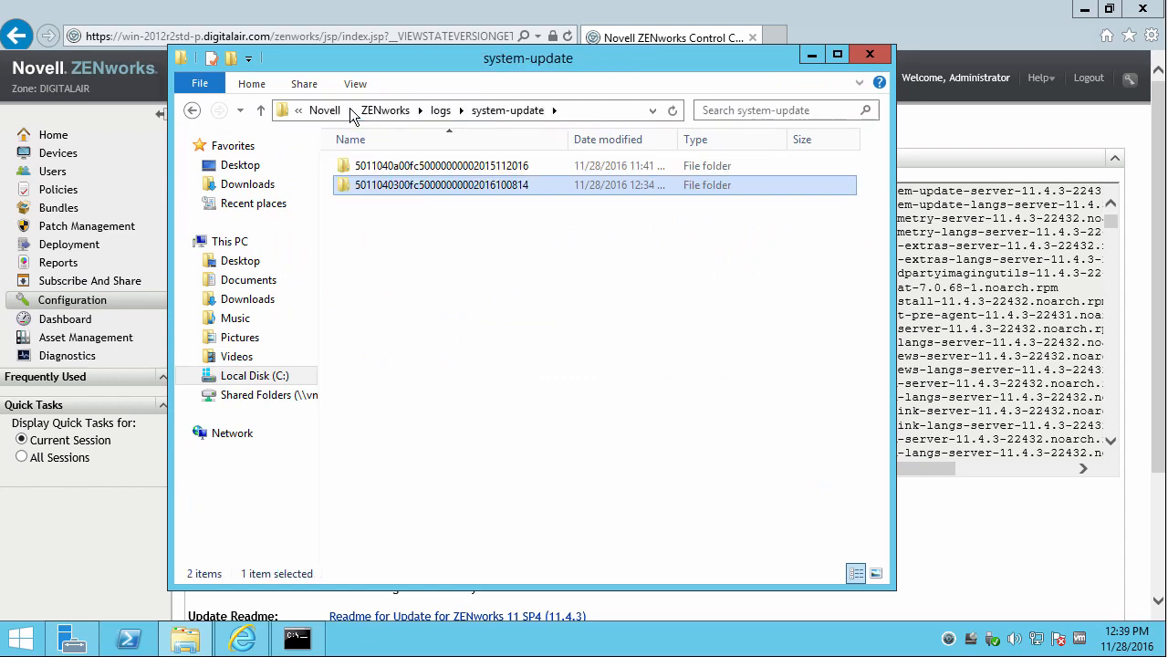
click(402, 111)
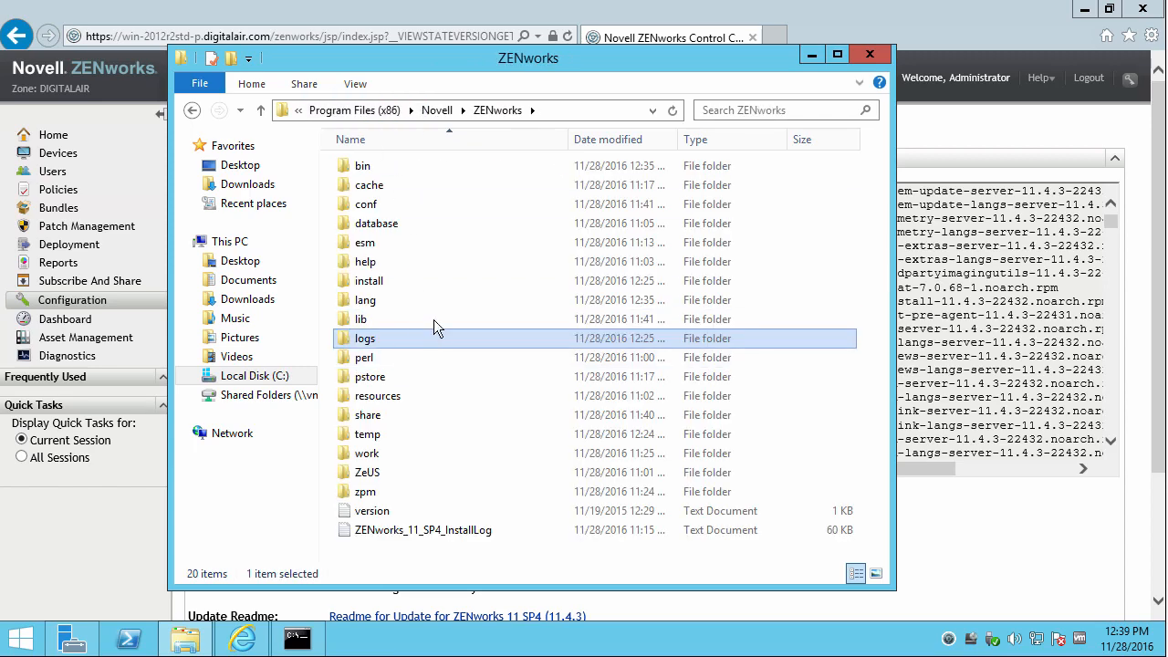
double_click(377, 454)
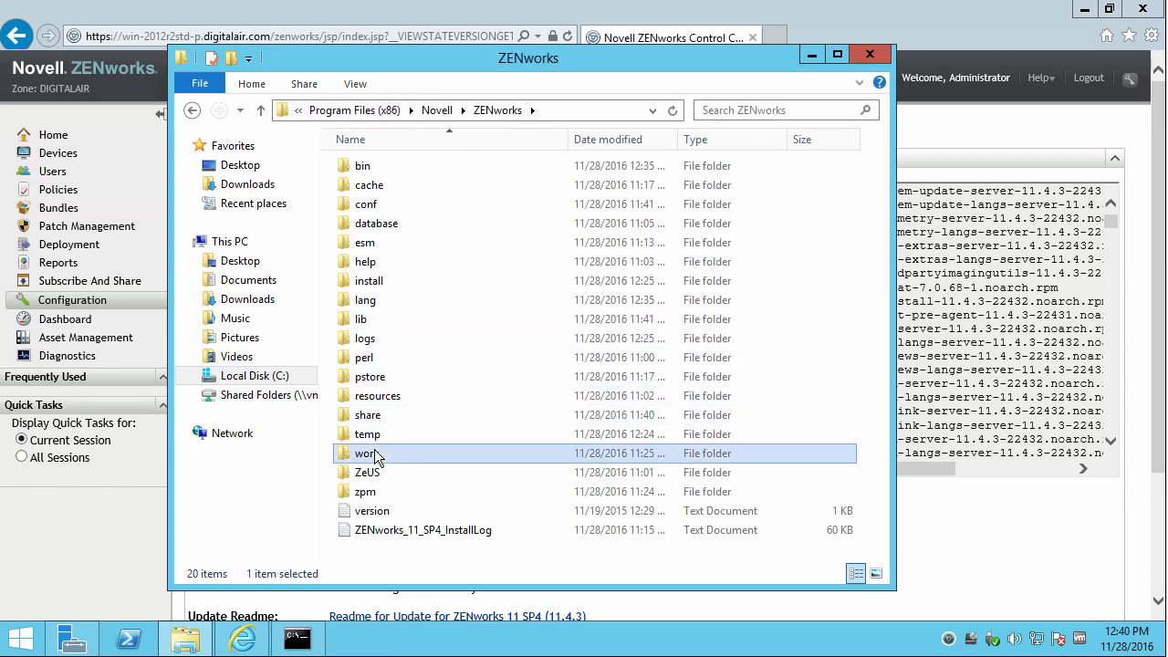
double_click(392, 227)
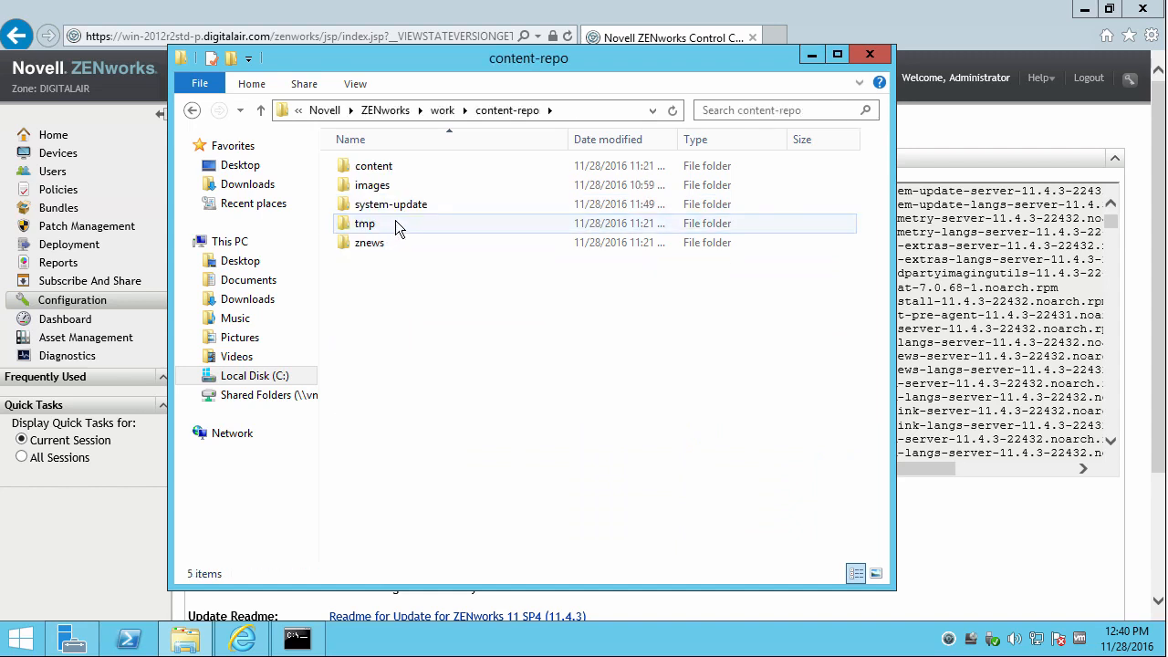
double_click(397, 206)
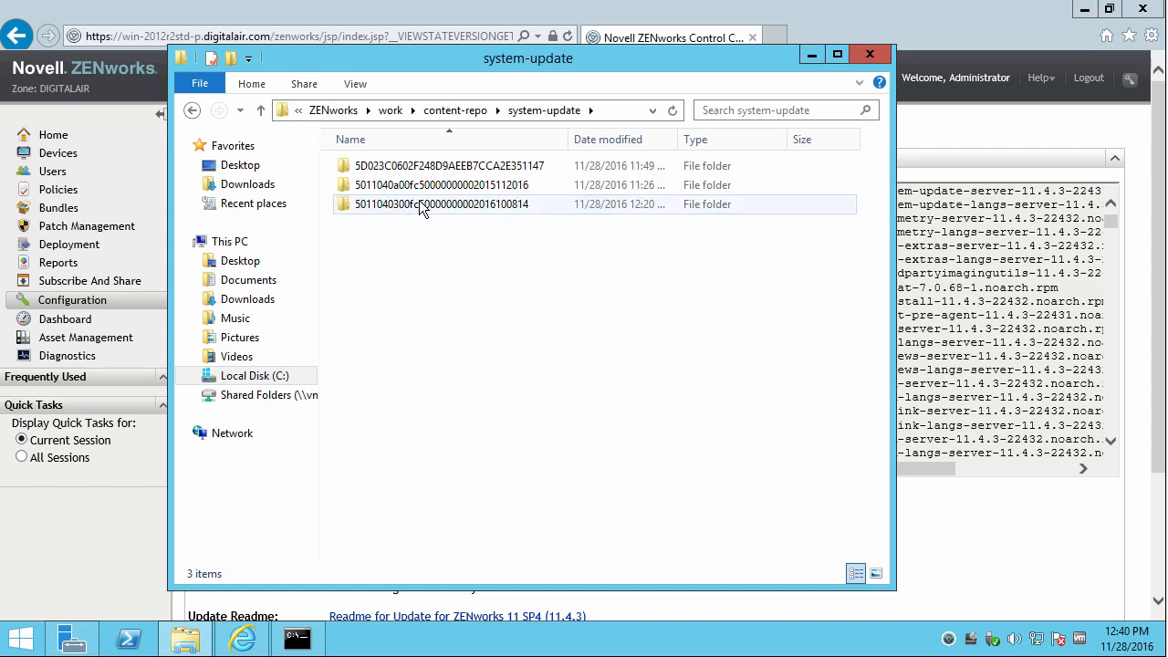
click(421, 207)
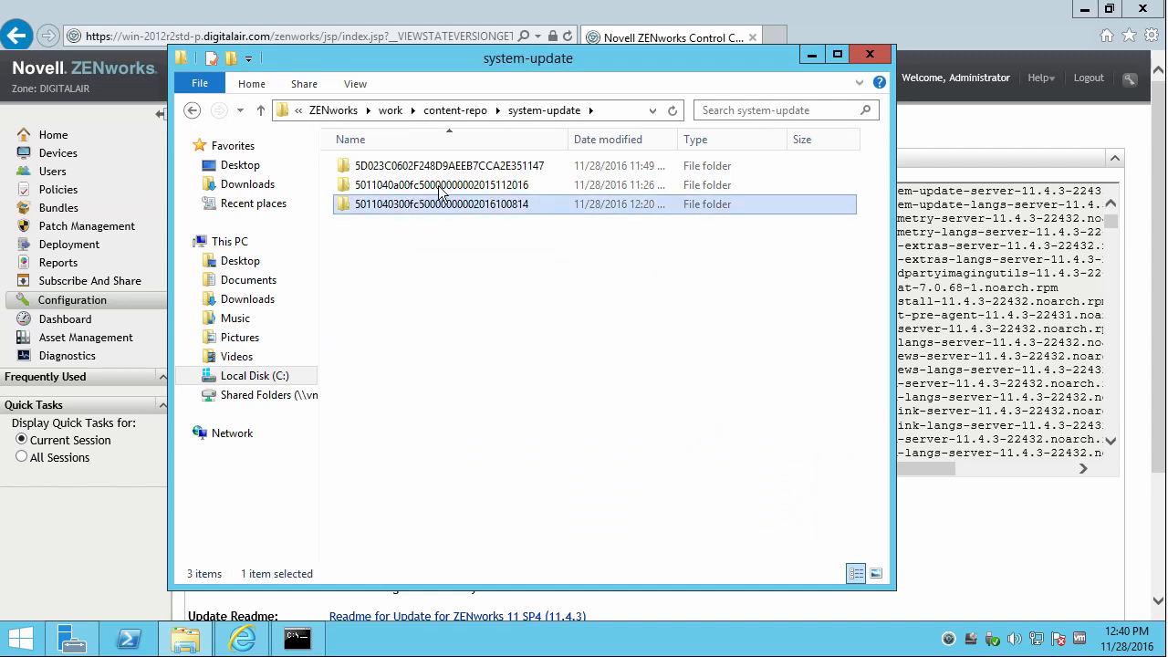
click(454, 111)
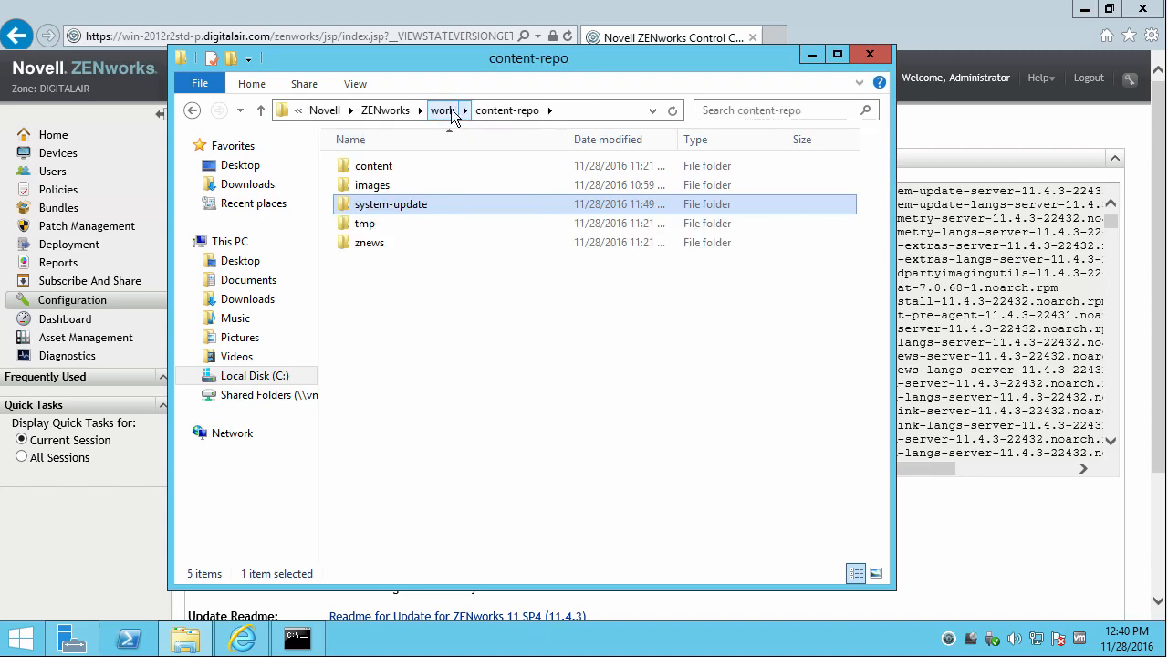
click(448, 111)
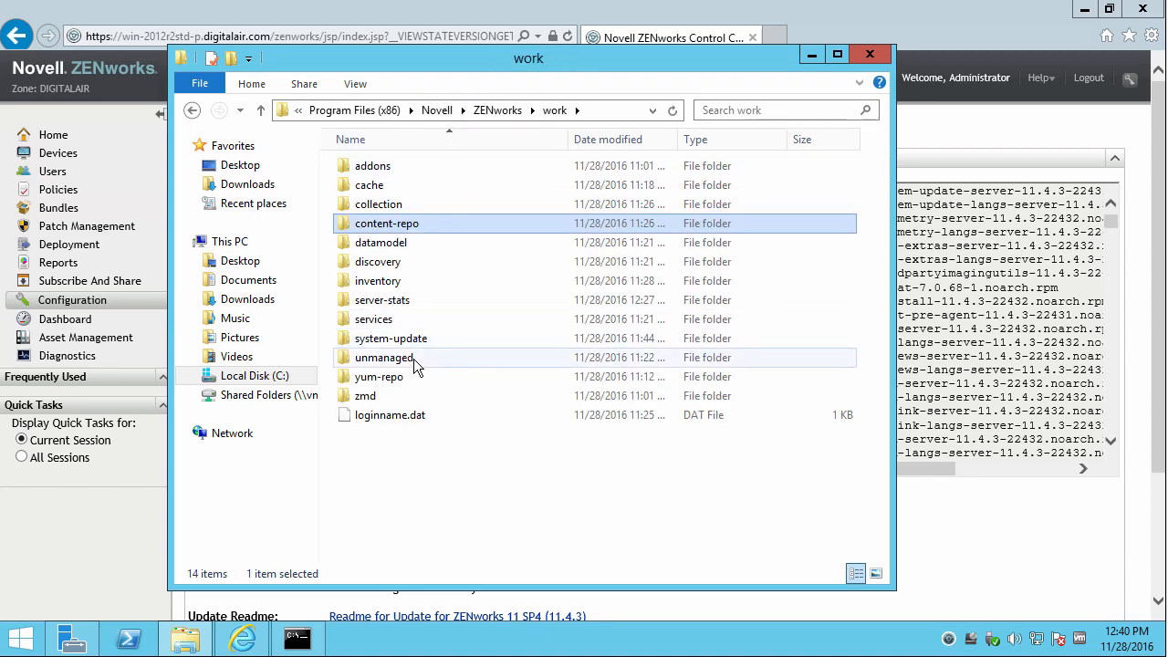
double_click(417, 341)
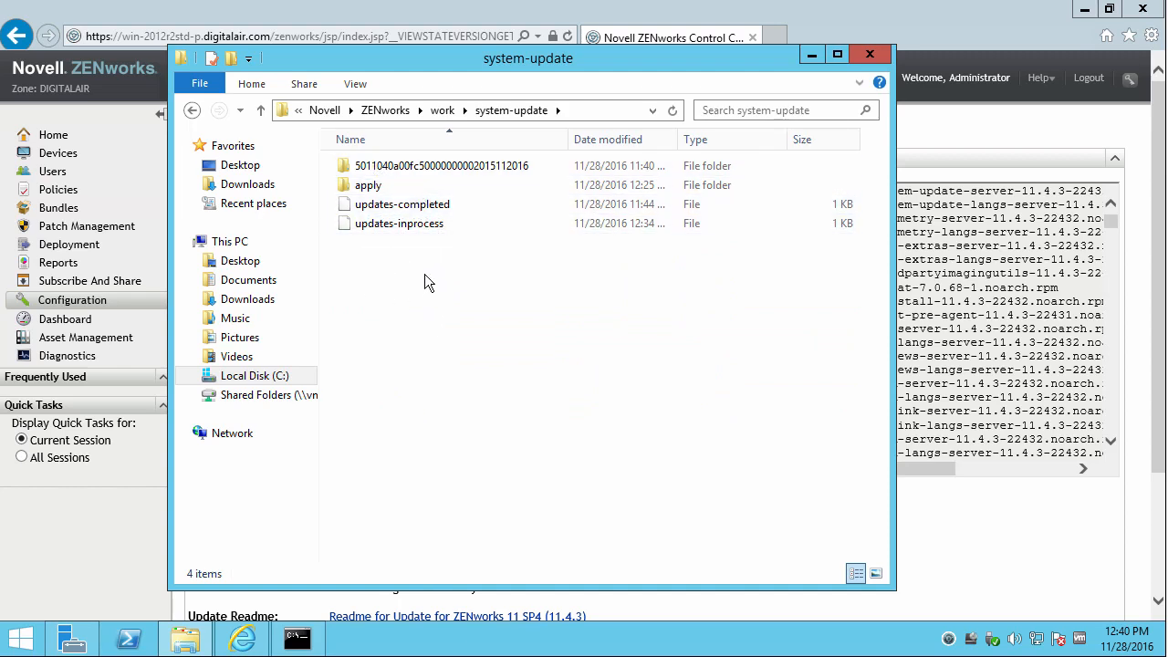
click(443, 110)
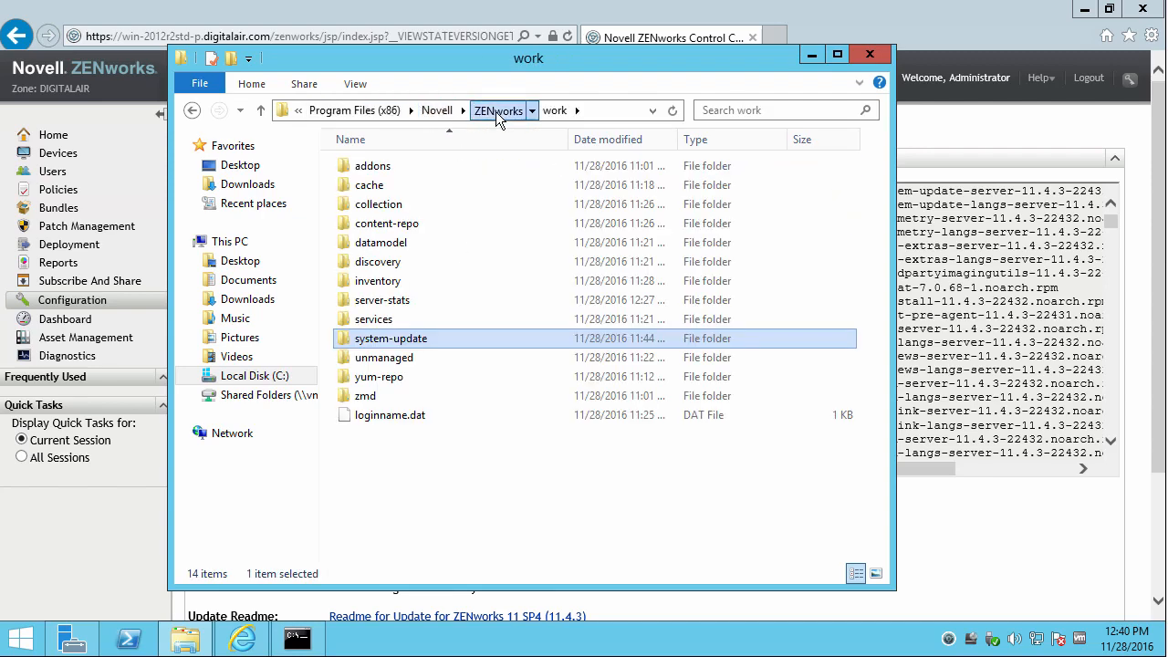
click(496, 112)
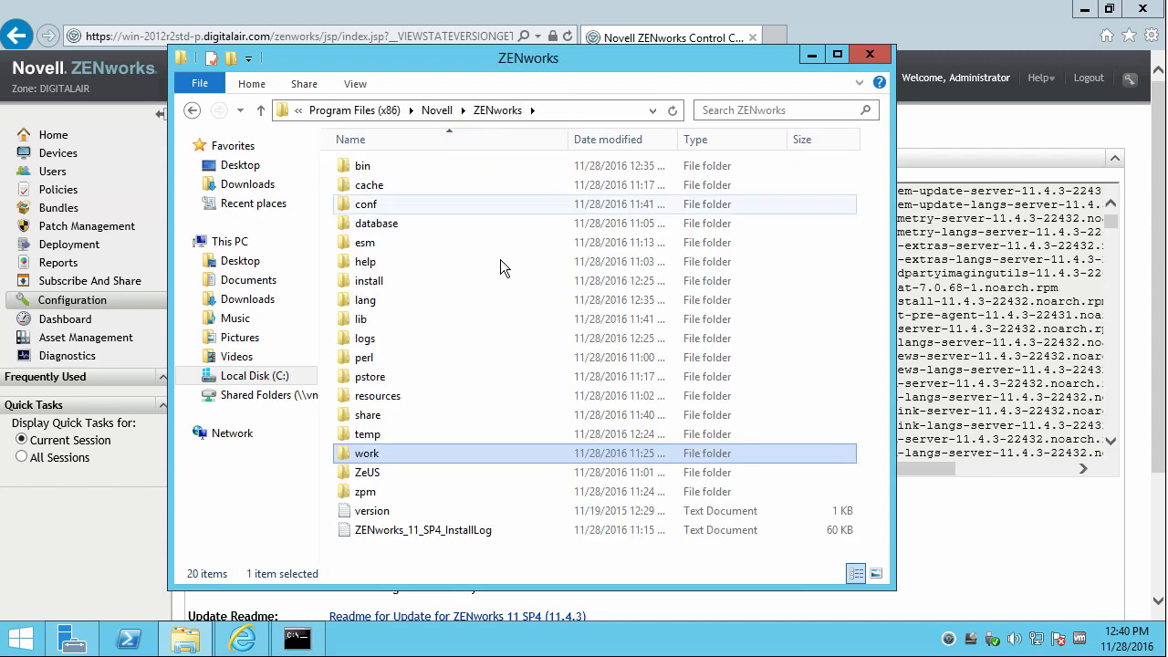
double_click(391, 339)
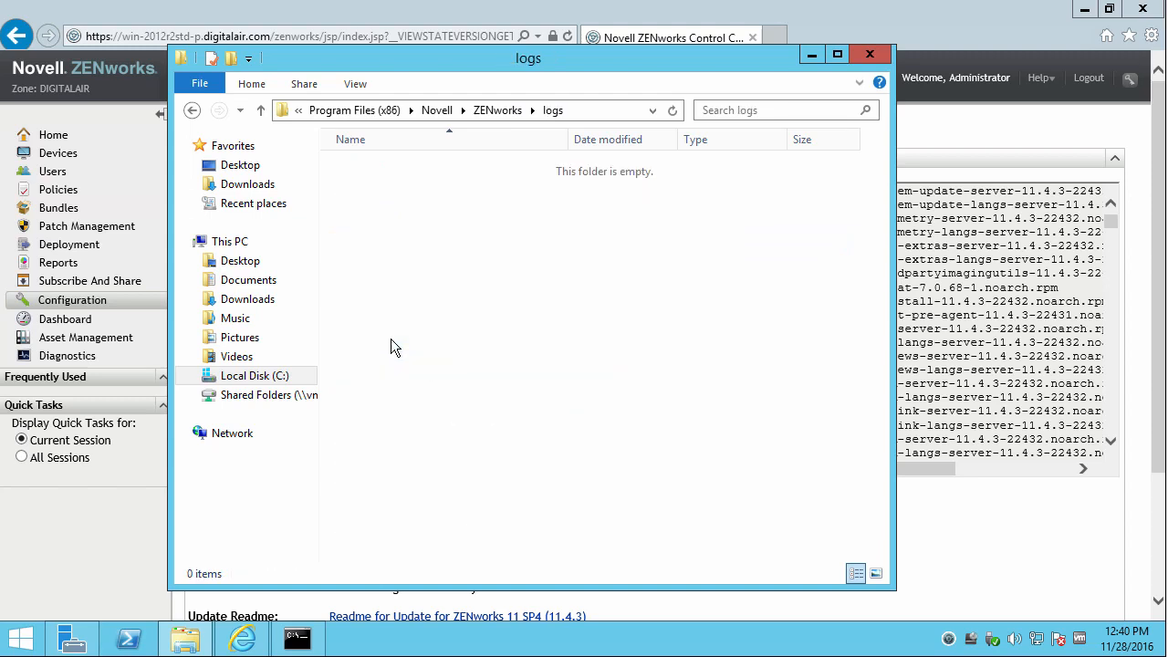
double_click(394, 262)
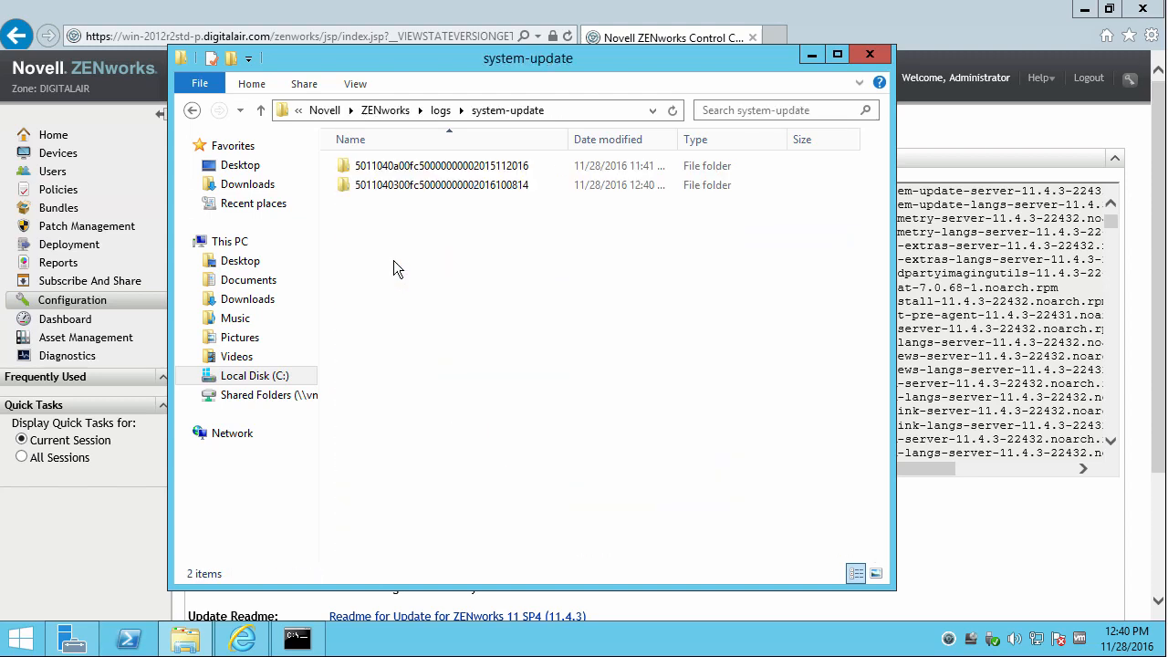
double_click(406, 185)
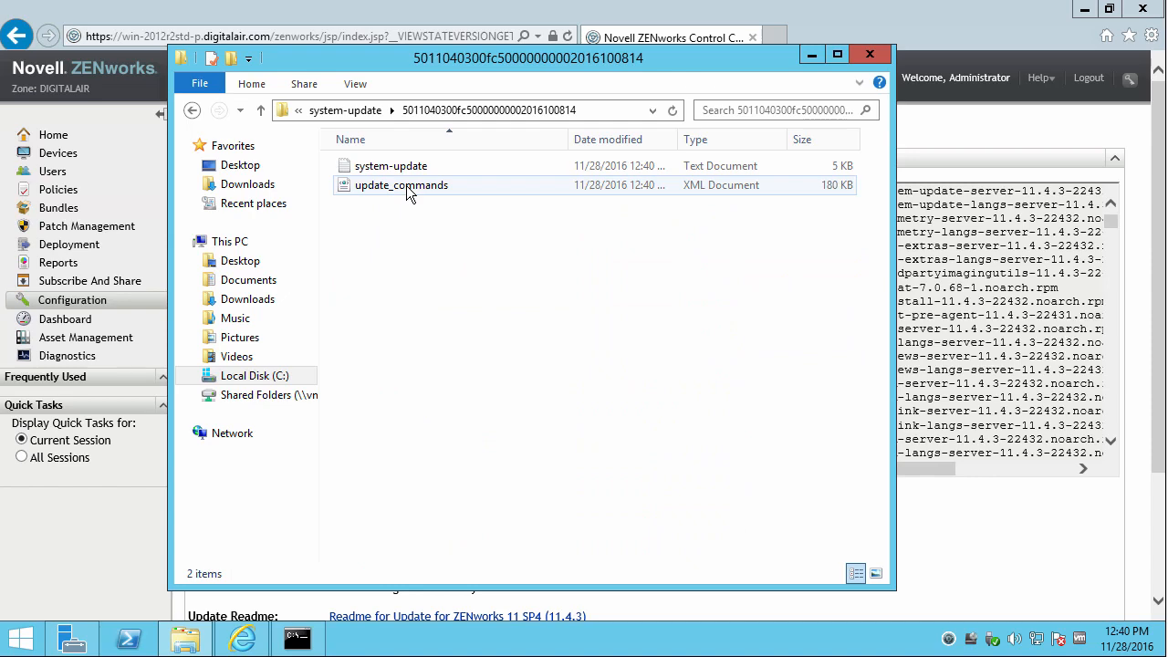
double_click(379, 170)
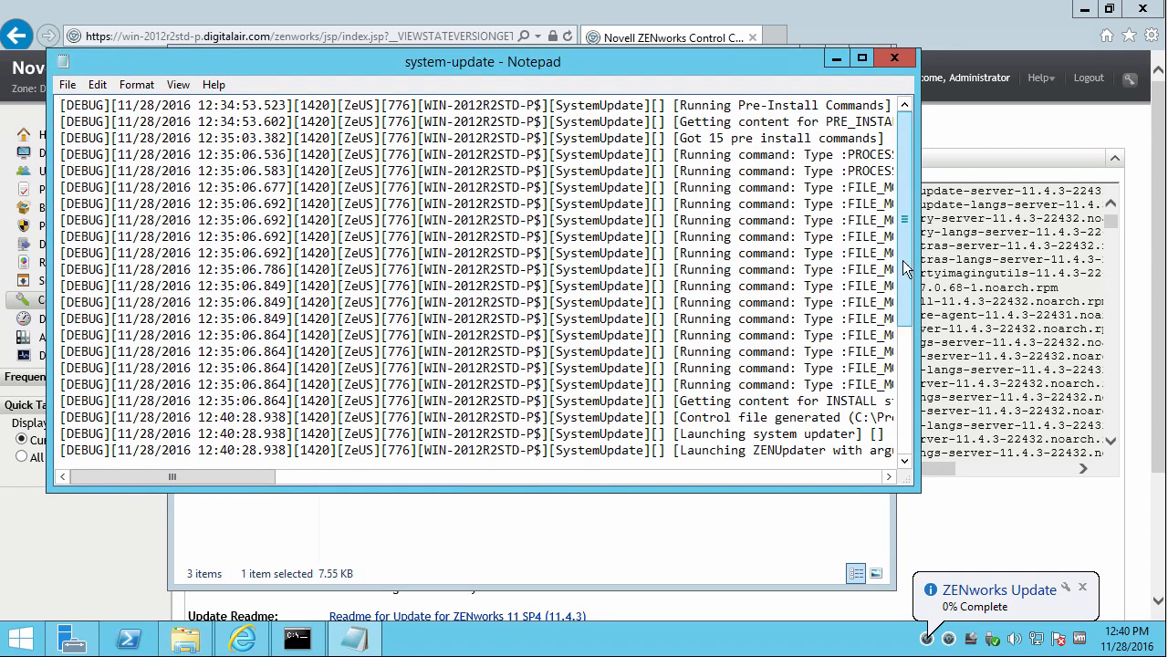
Read the log down to its UpdateService URL line, then close Notepad and the Explorer window.
scroll(906, 248, down, 5)
mouse_move(218, 478)
mouse_down()
mouse_move(394, 485)
mouse_move(354, 480)
mouse_up()
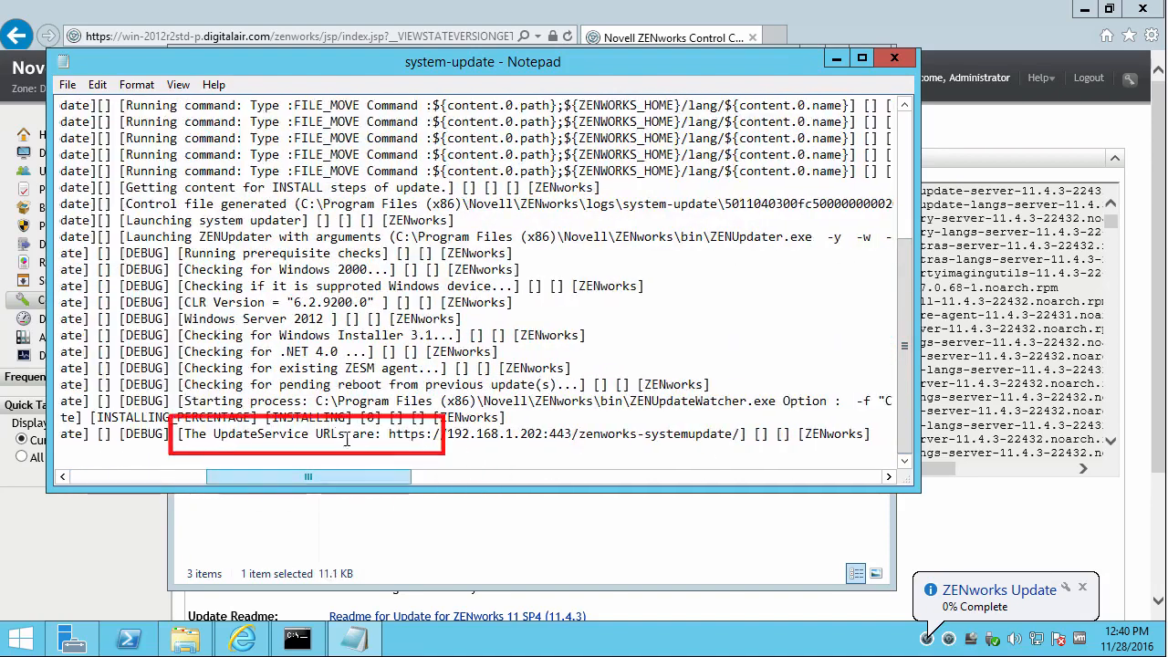
click(894, 58)
click(870, 56)
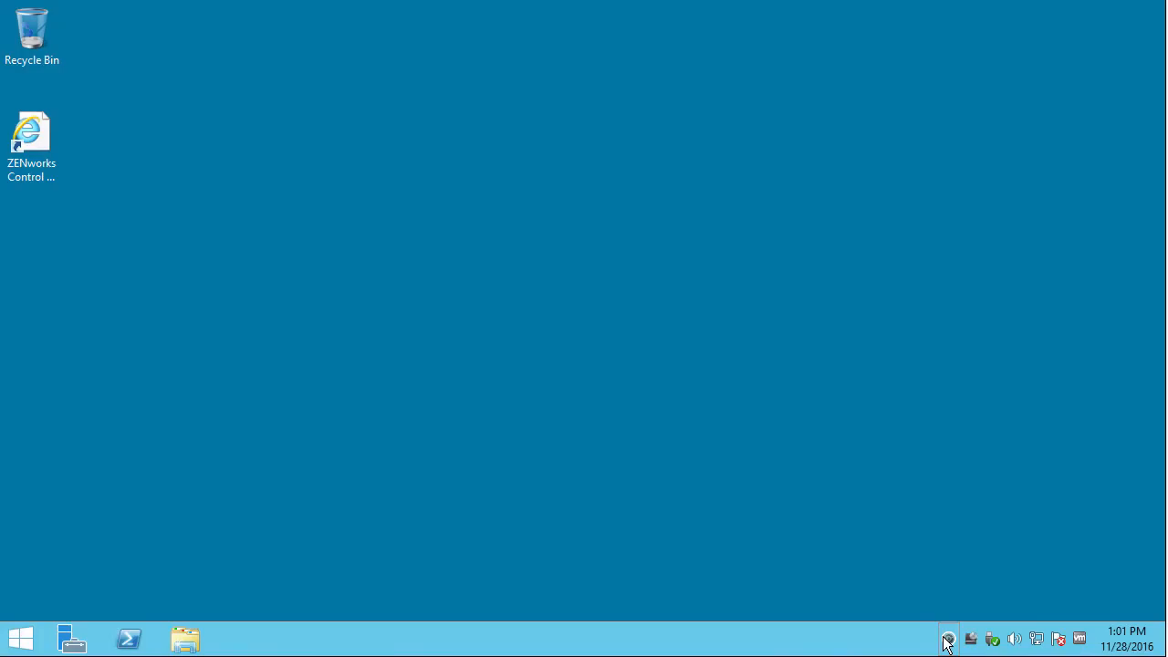
Show the ZENworks update status, accept the Restart Required reboot, and log back on.
right_click(947, 637)
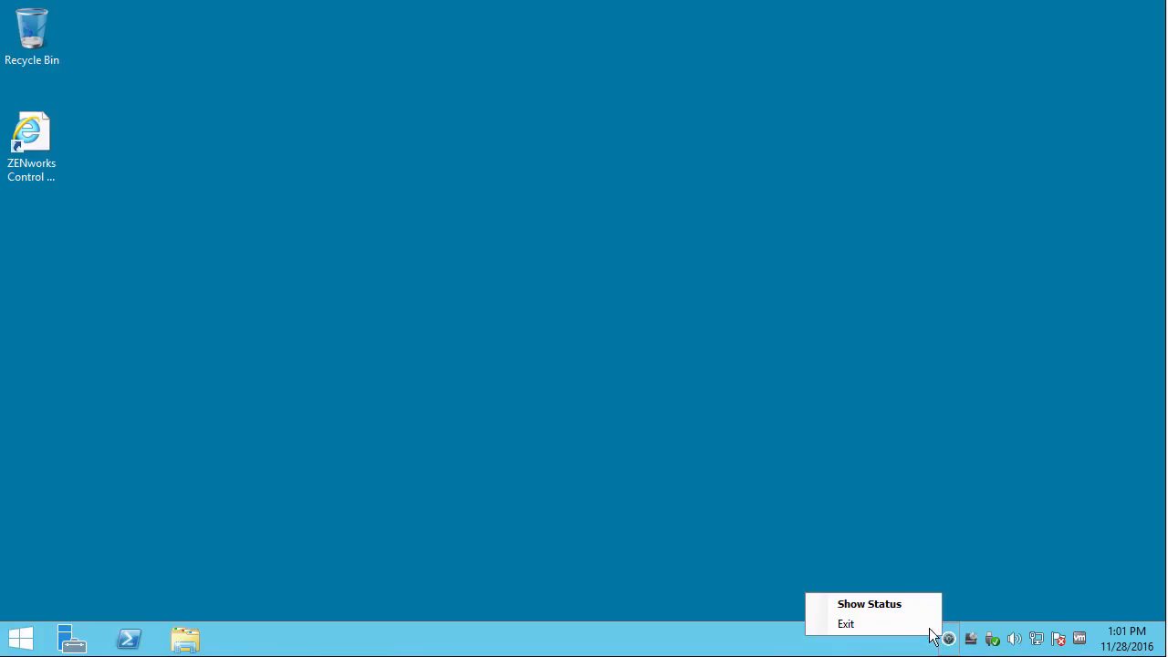
click(887, 604)
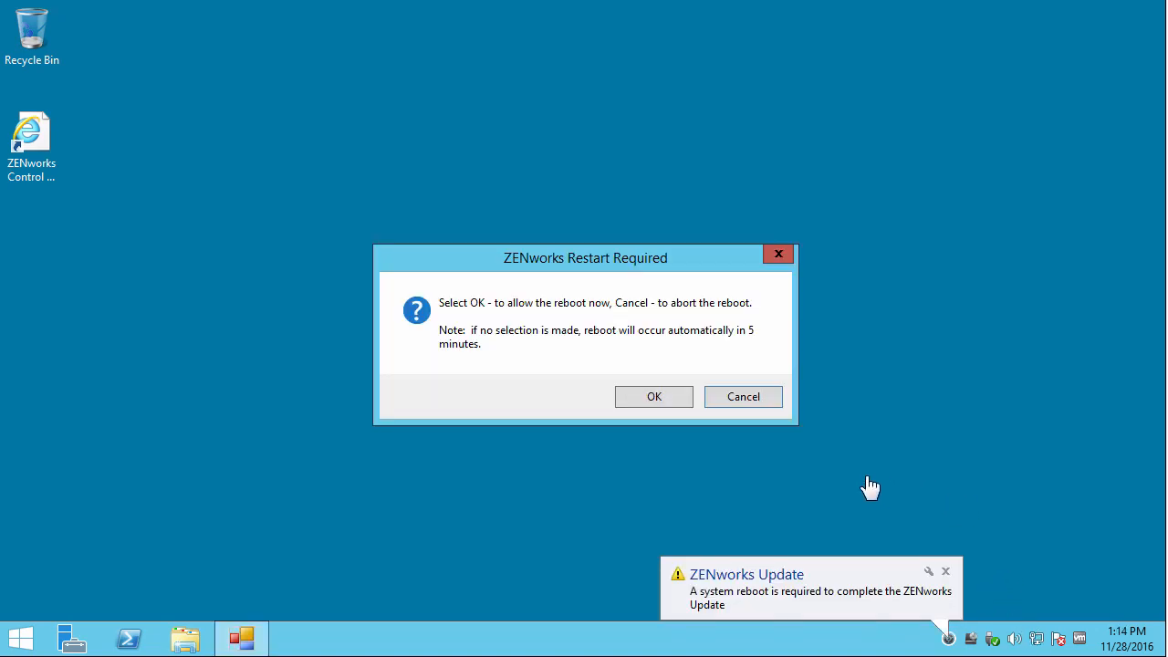
click(661, 396)
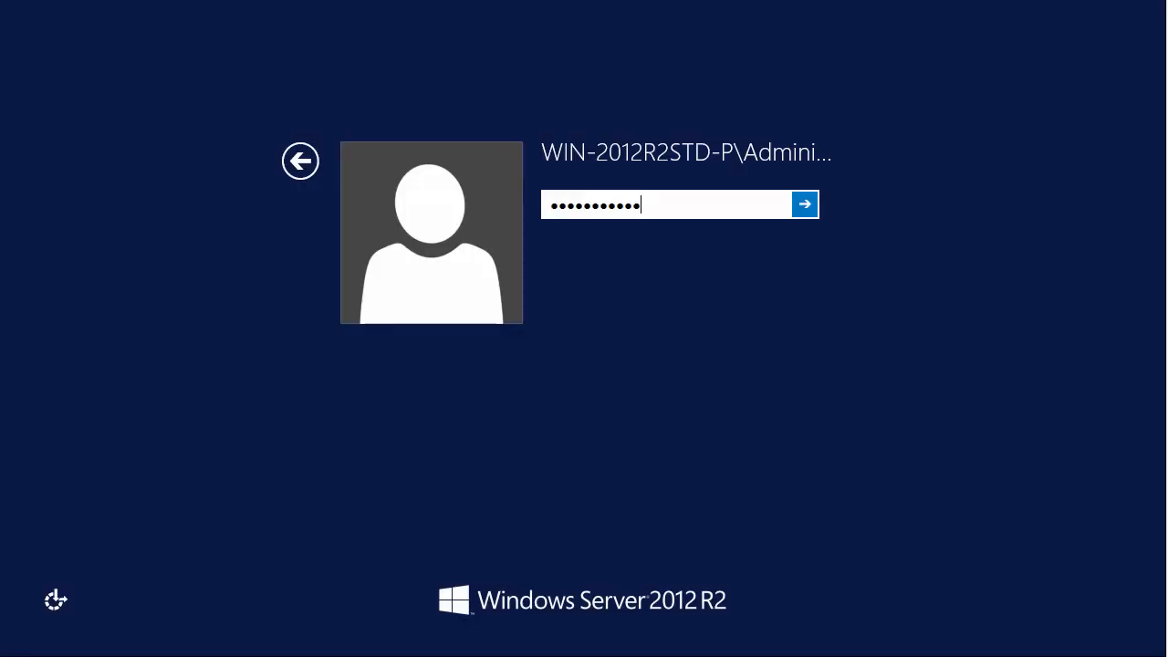
key(Return)
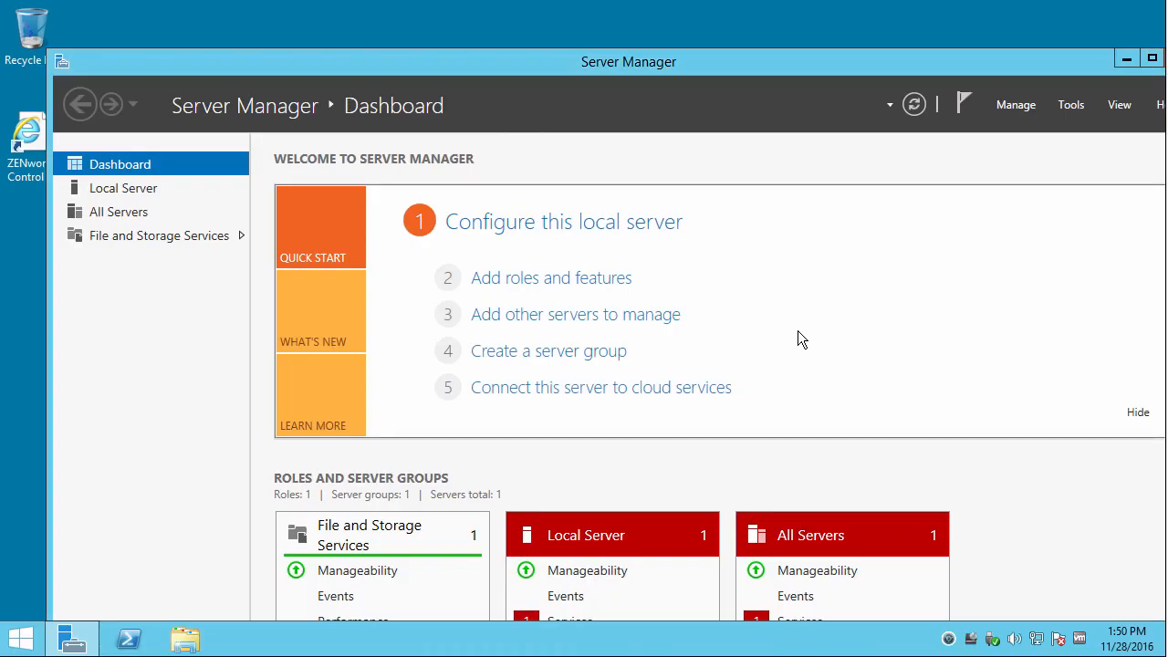
Close Server Manager, launch ZENworks Control Center in a maximized browser, and log in as Administrator.
click(37, 146)
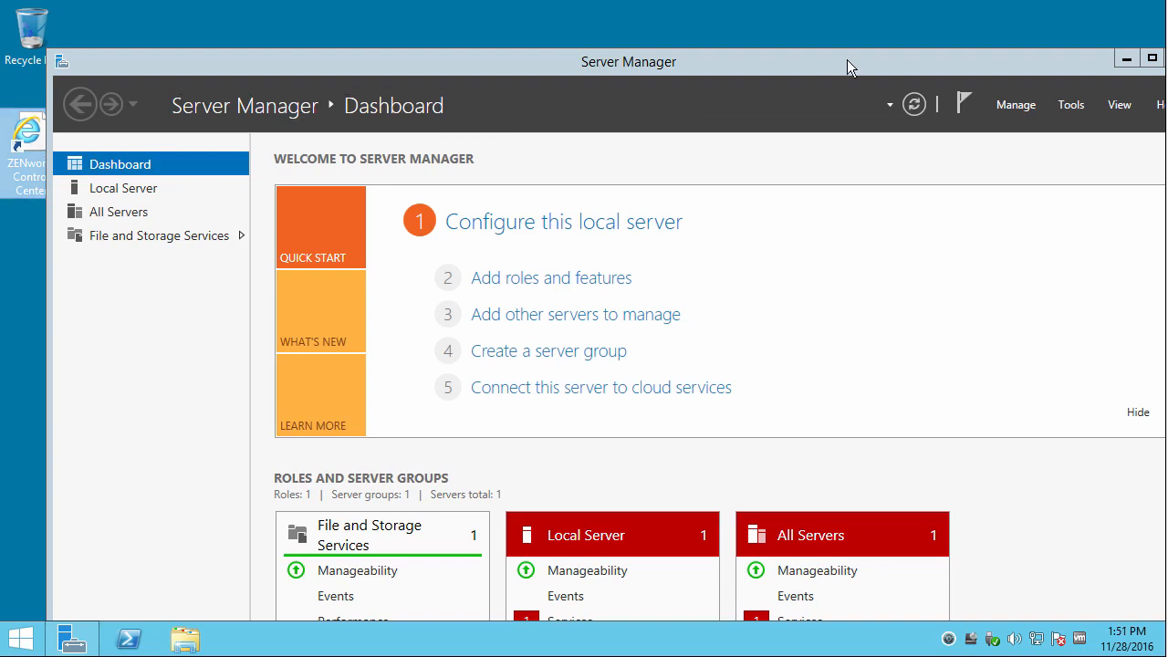
drag(1103, 66, 1053, 65)
click(1135, 58)
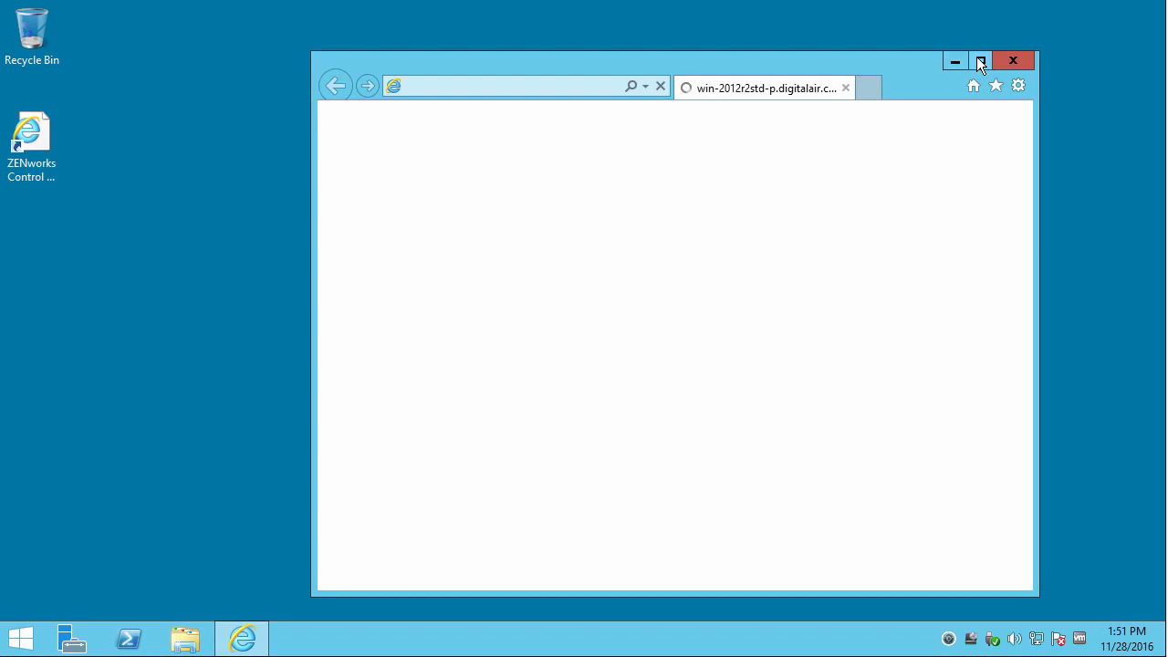
click(980, 61)
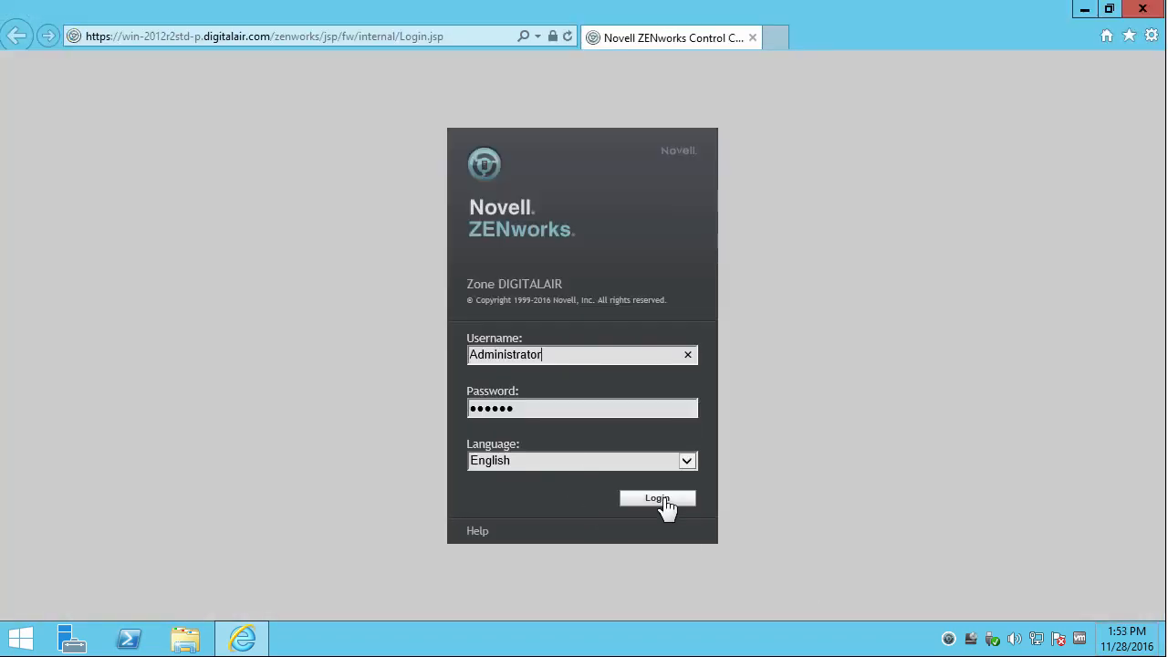
click(663, 500)
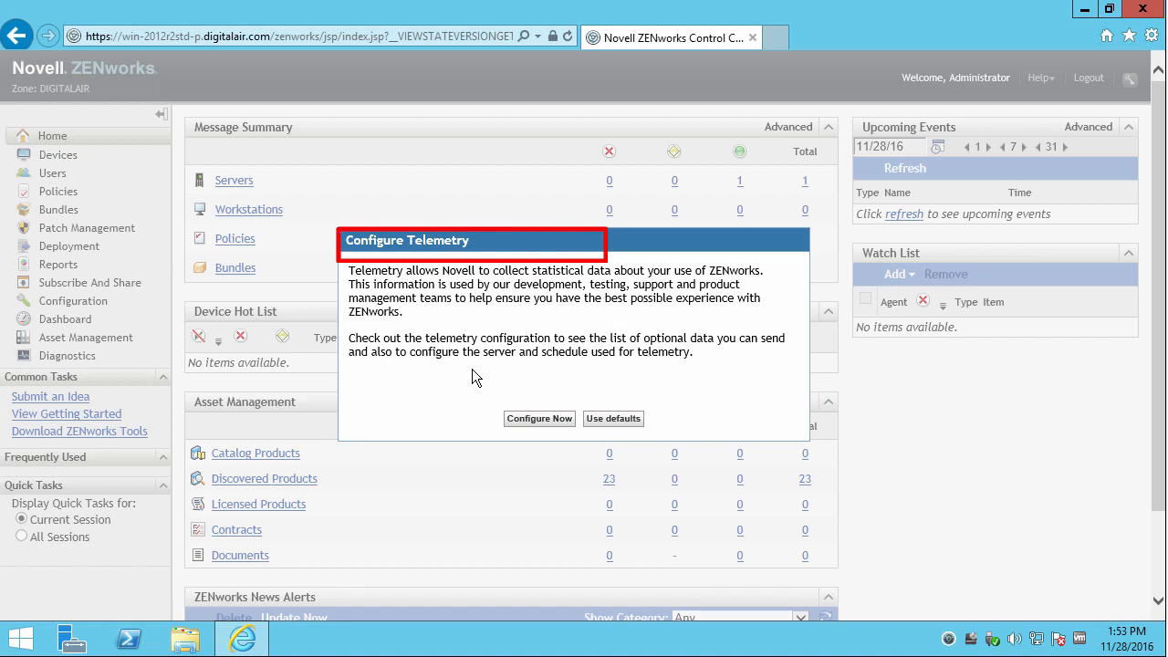
Open the telemetry configuration and review the list of mandatory data sent.
click(533, 416)
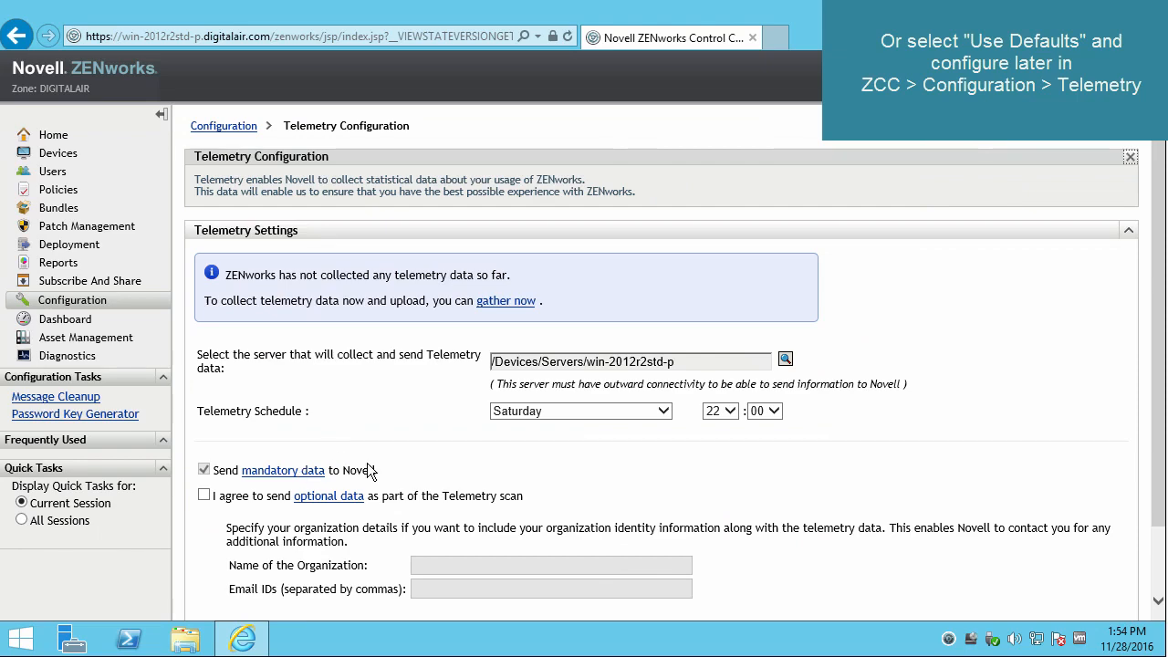
click(306, 473)
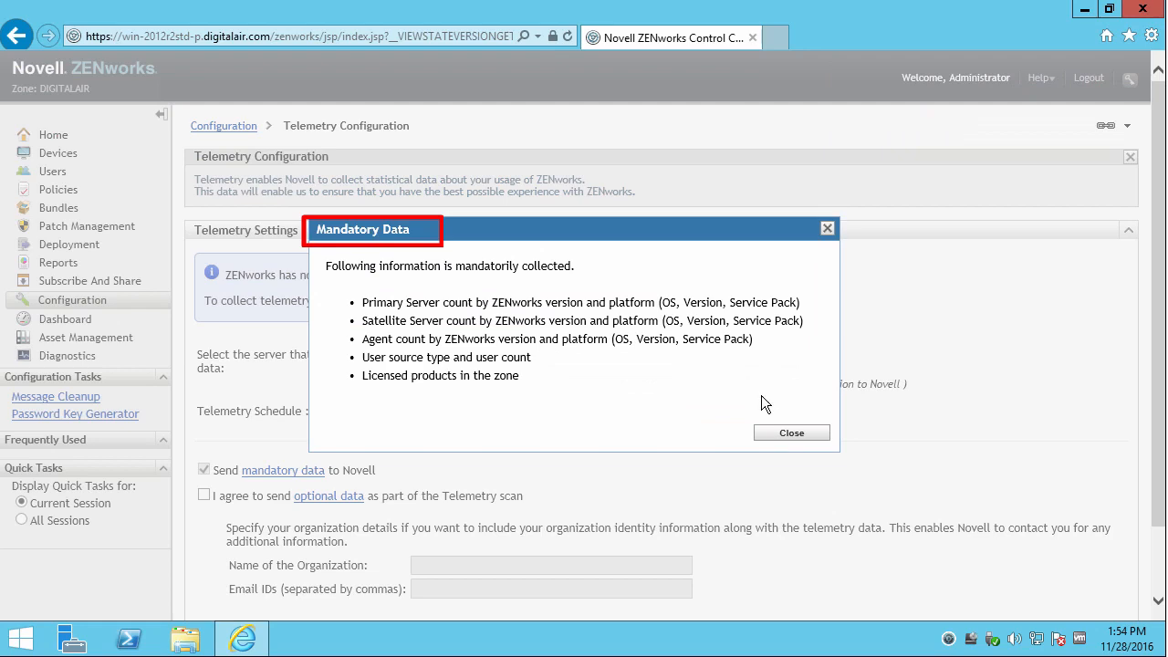
click(782, 432)
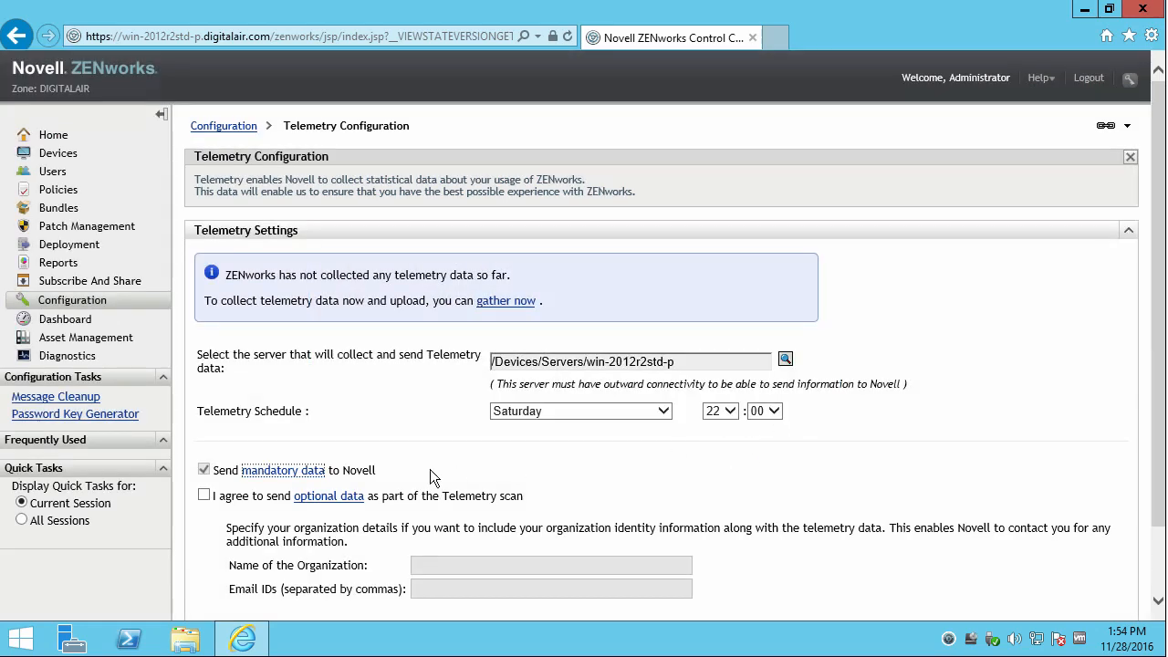
Review the optional data list, then save telemetry as mandatory-only on Saturdays at 22:00.
click(319, 498)
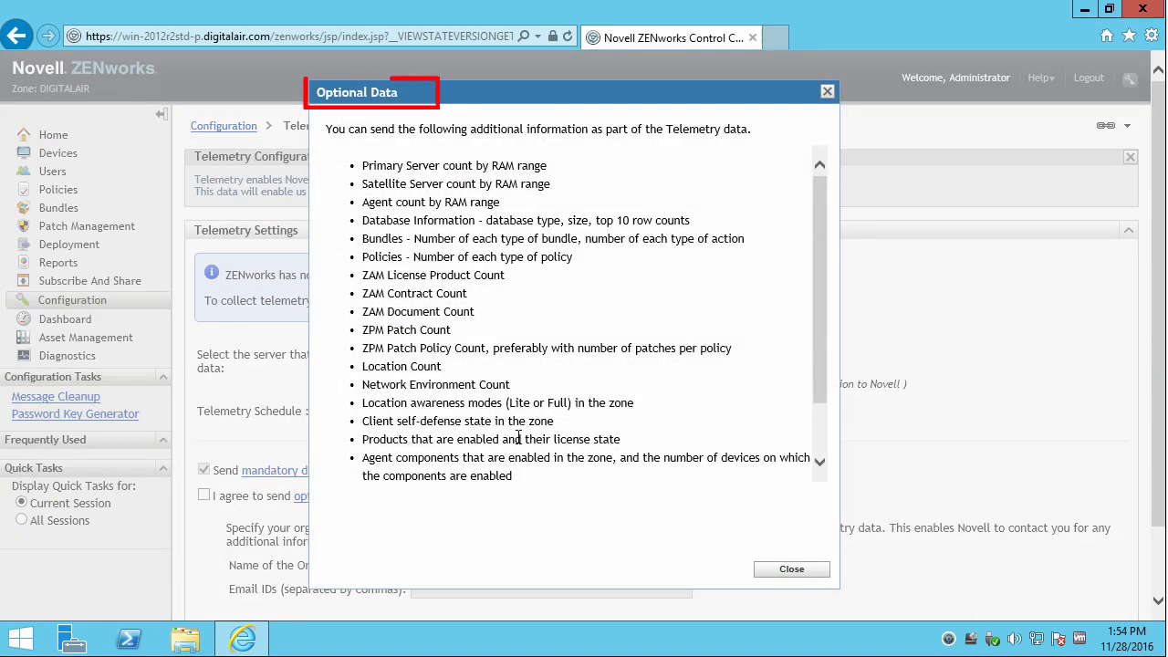
drag(819, 238, 833, 314)
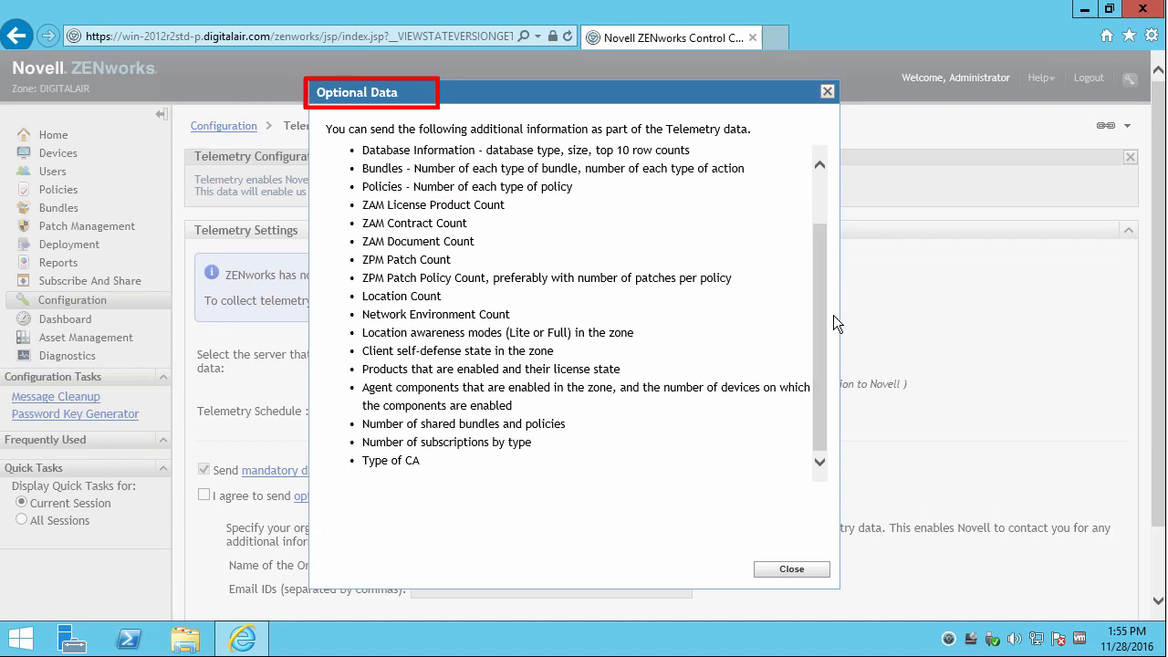
click(788, 569)
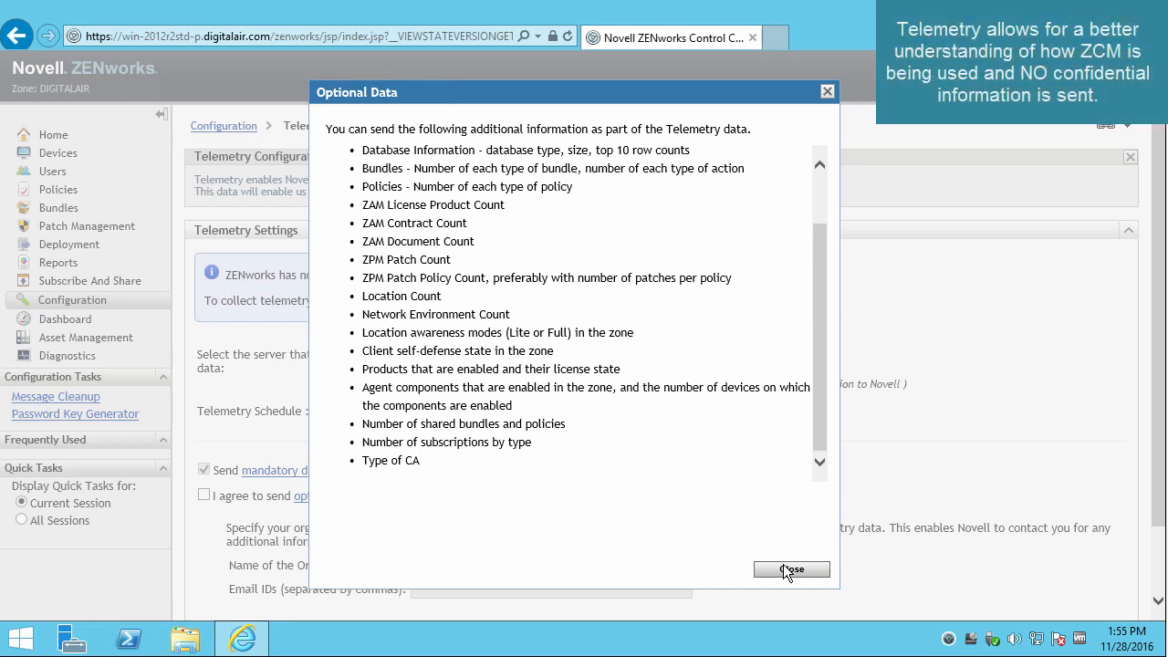
click(789, 569)
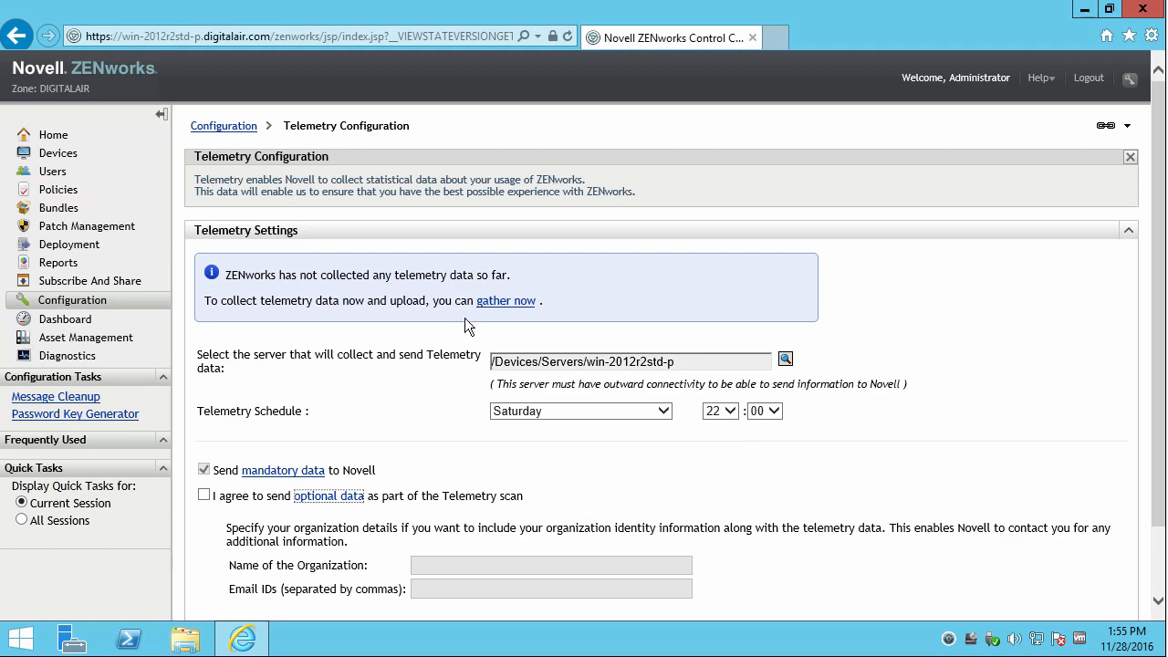
scroll(457, 535, down, 2)
click(227, 592)
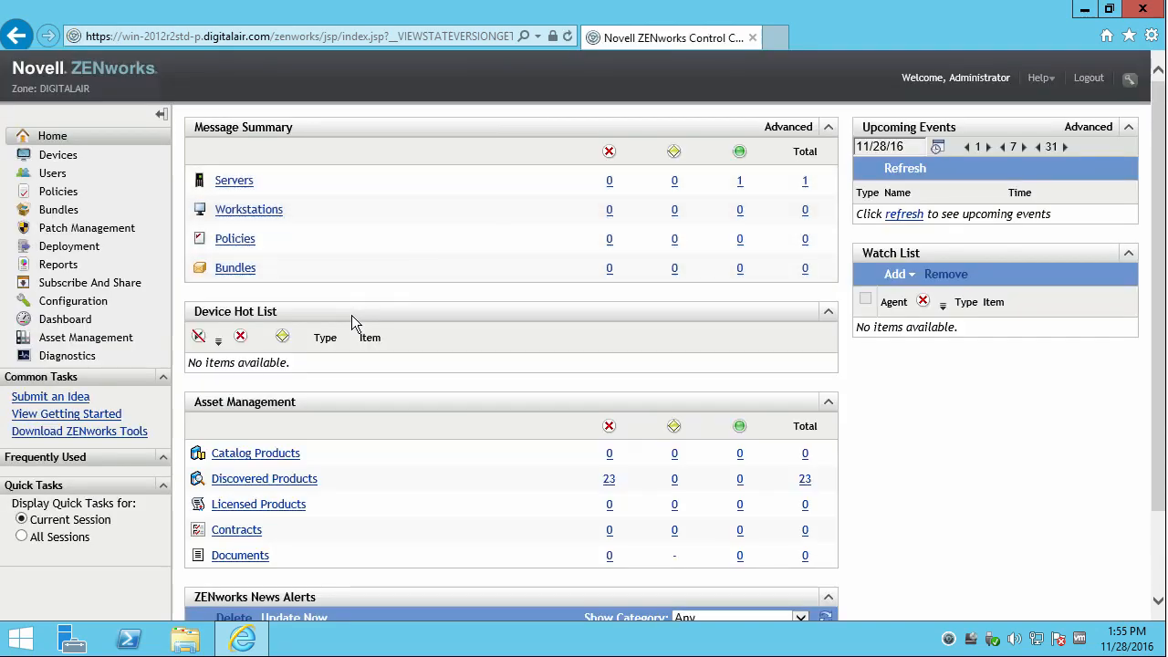
Show the zone's System Updates under Configuration, confirming 11.4.3 is Baselined.
click(77, 306)
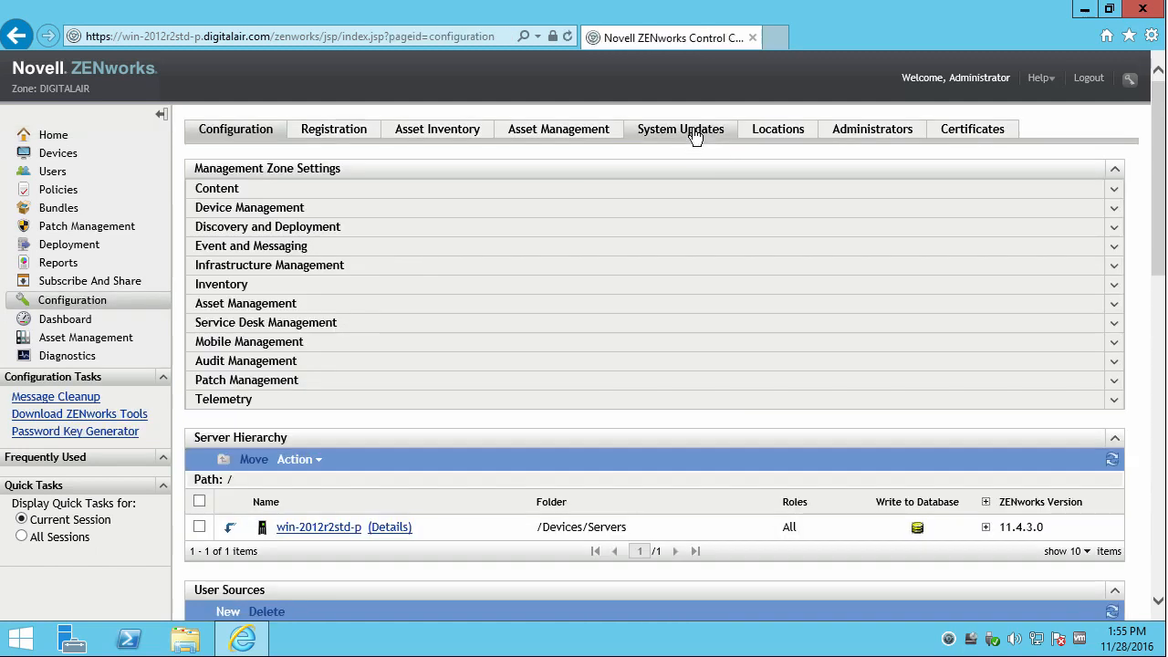
click(693, 133)
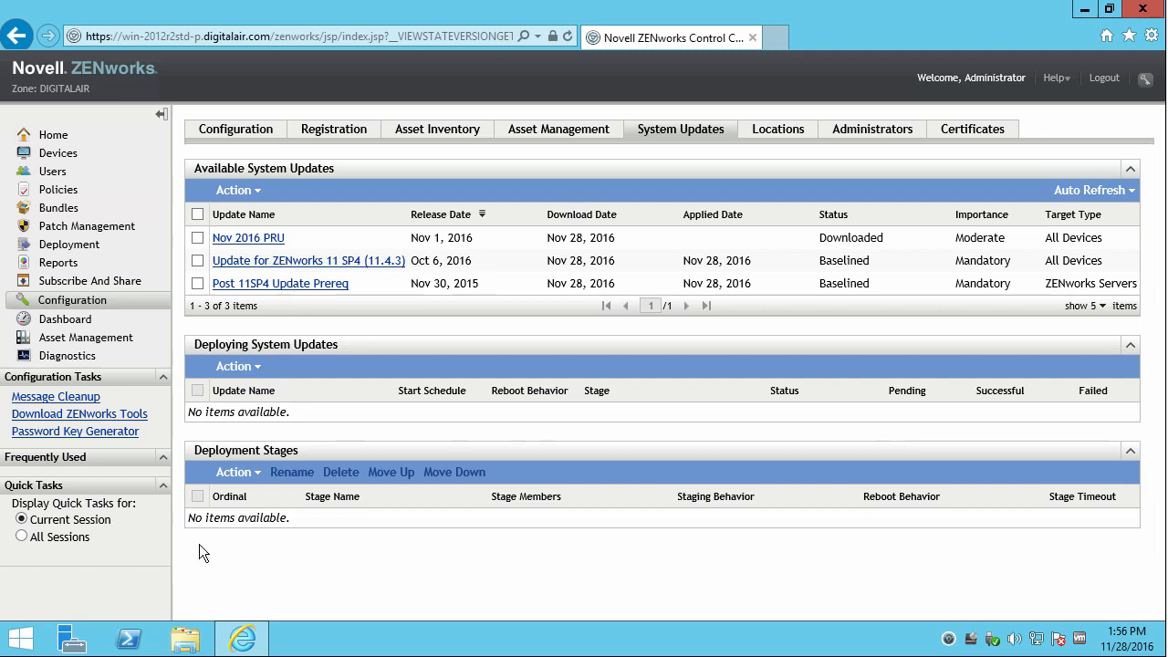
Launch cmd from the Run box, change into Downloads and list its contents.
right_click(19, 648)
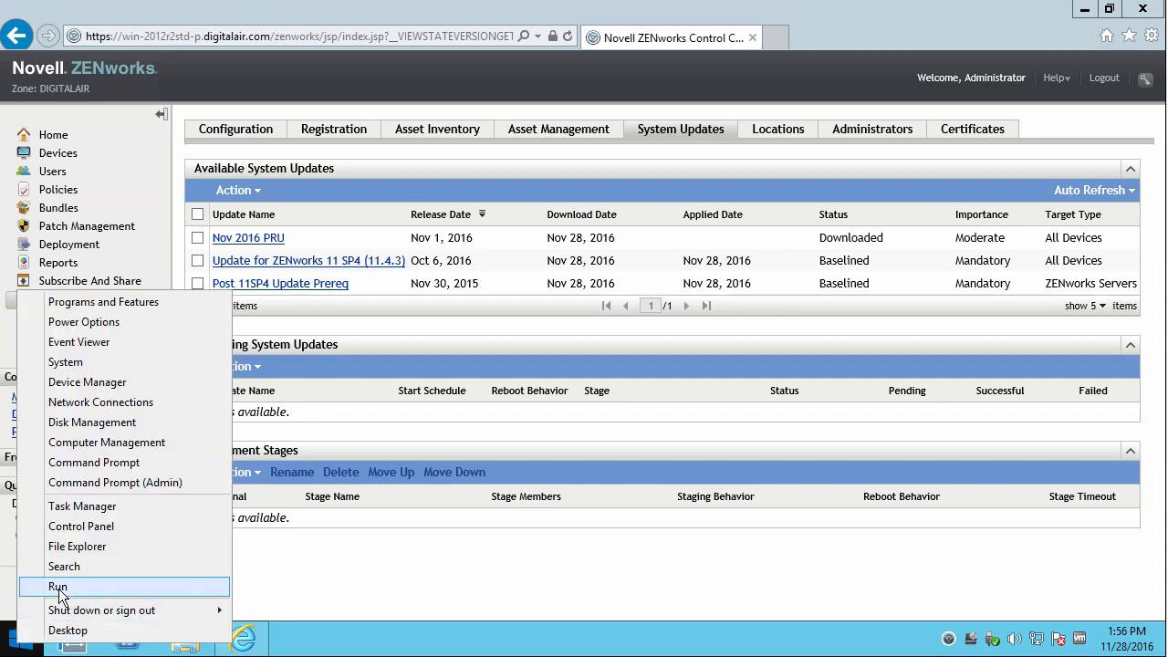
click(91, 586)
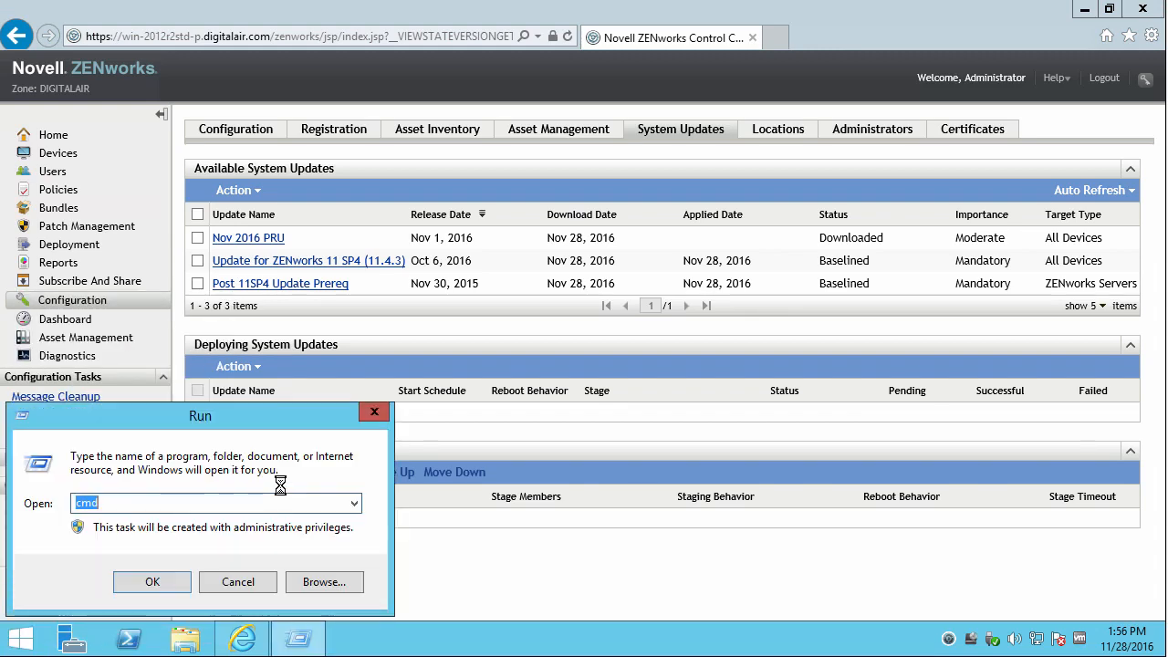
key(Return)
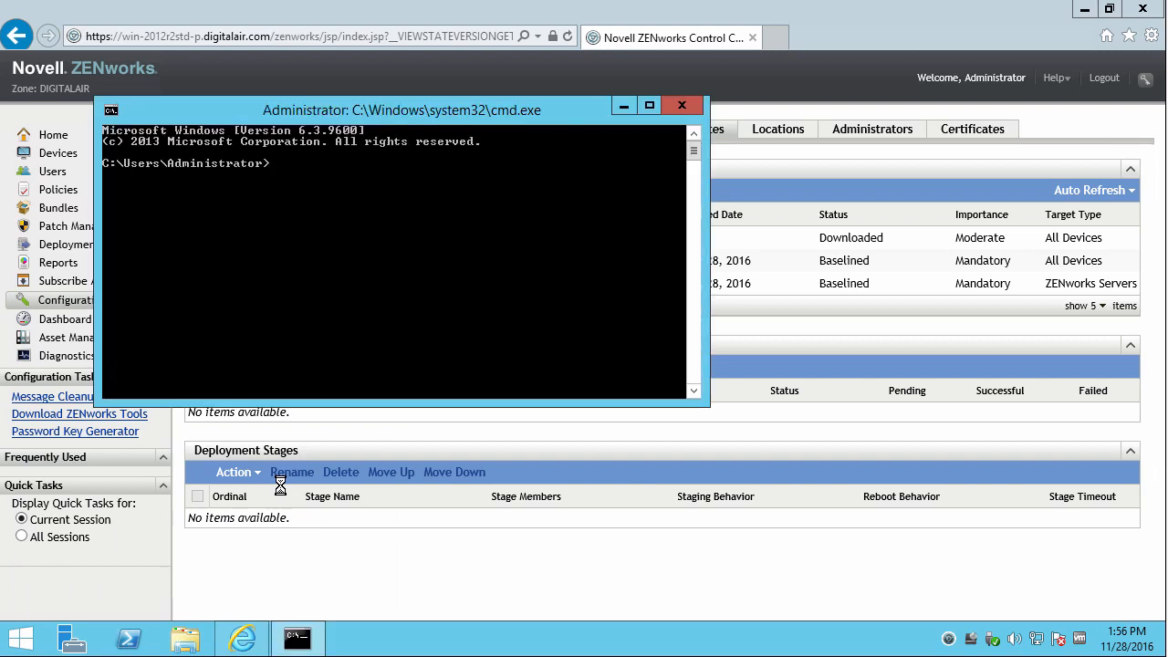
text(cd Downloads)
key(Return)
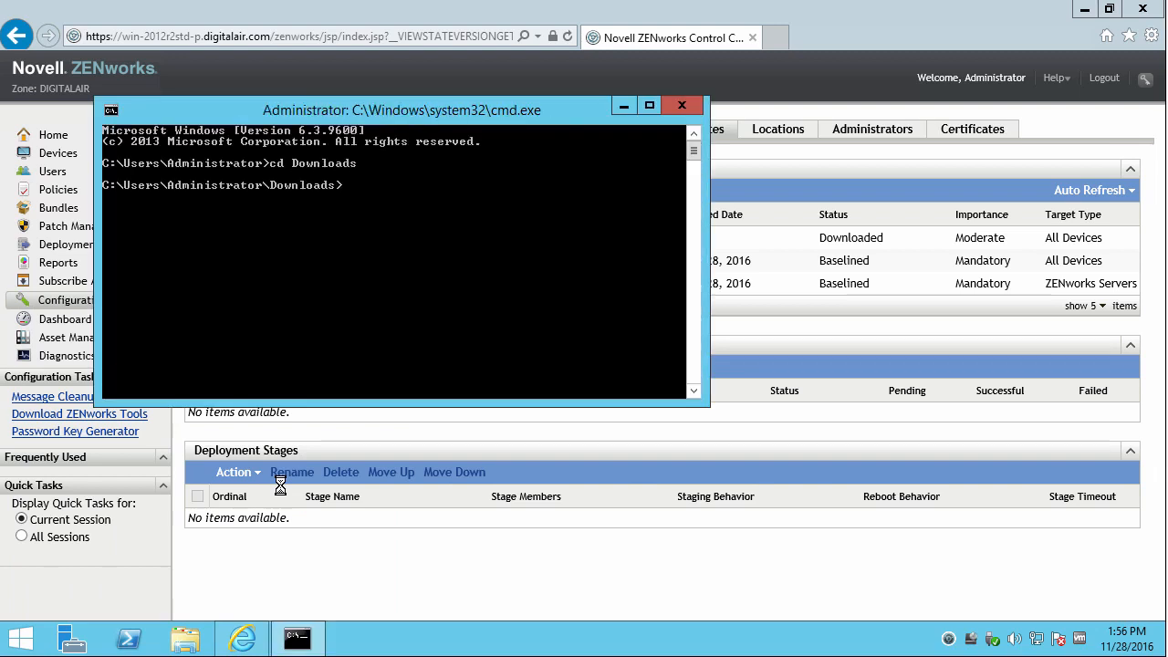
text(dir)
key(Return)
Enter the ZENworksDiagnosticCenter1143 folder and run zdc to display its usage help.
text(cd ZEN)
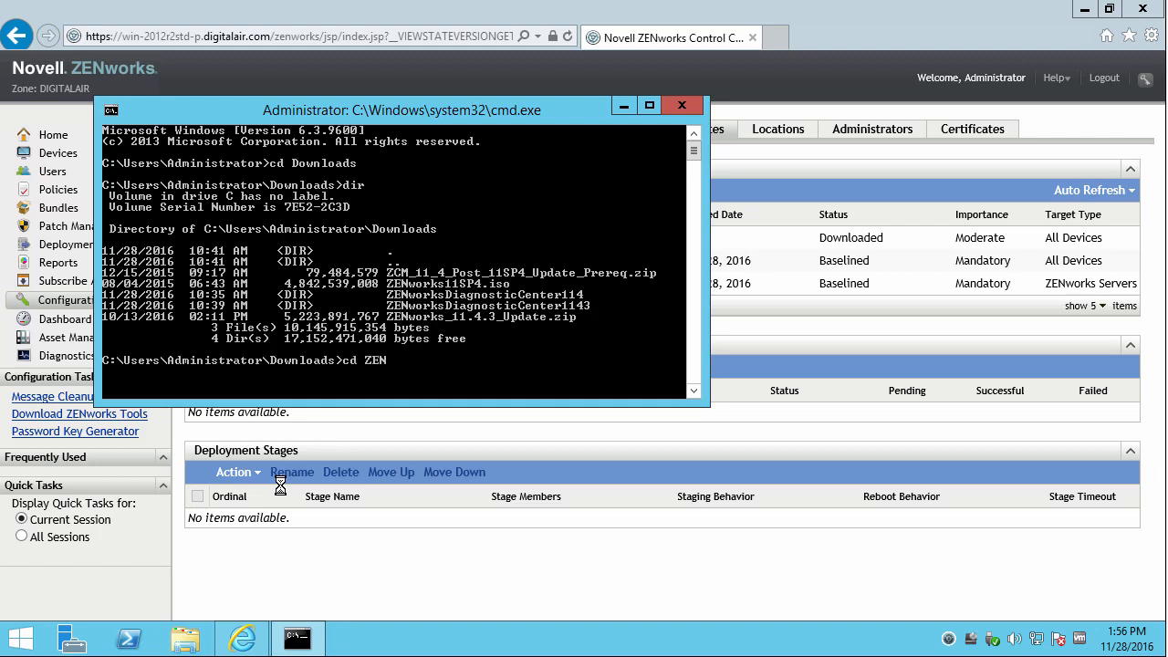
key(Tab)
key(Return)
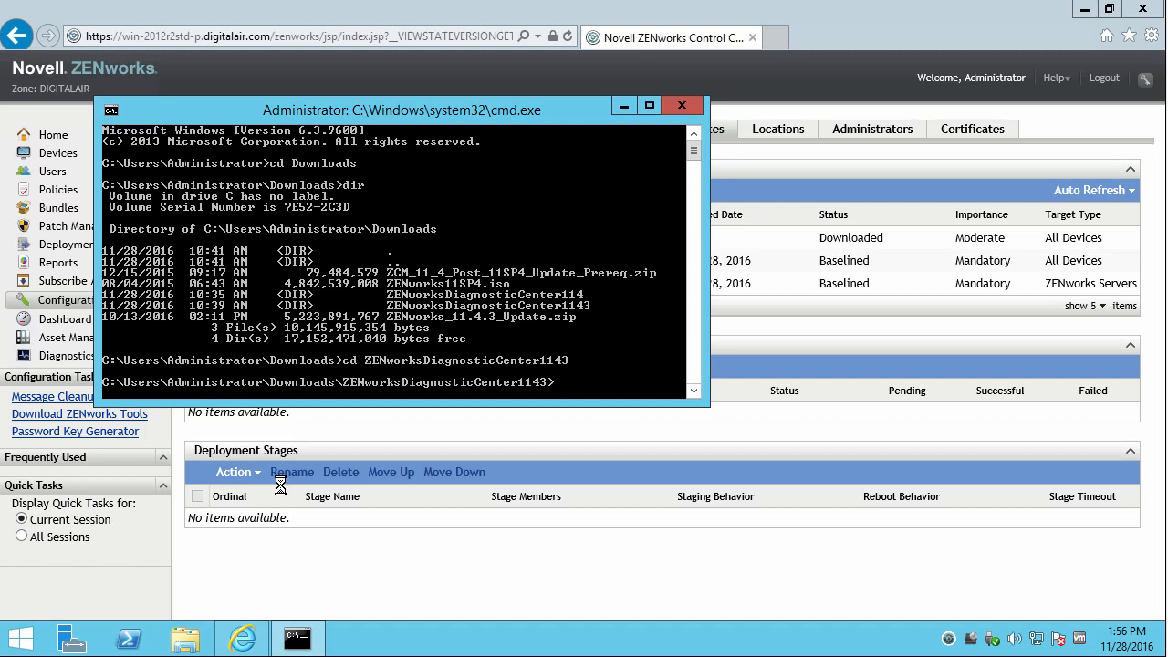
text(zdc)
key(Return)
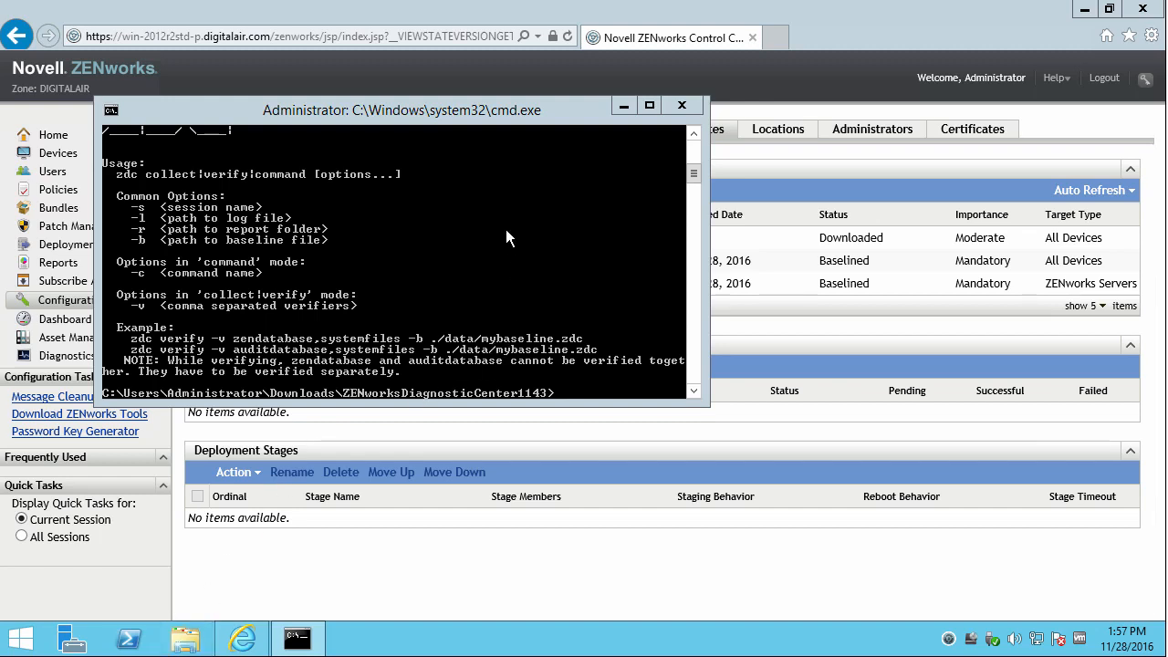
drag(491, 112, 441, 39)
Locate the zcm_11.4.3.zdc baseline in ZENworksDiagnosticCenter1143\data using File Explorer.
click(182, 639)
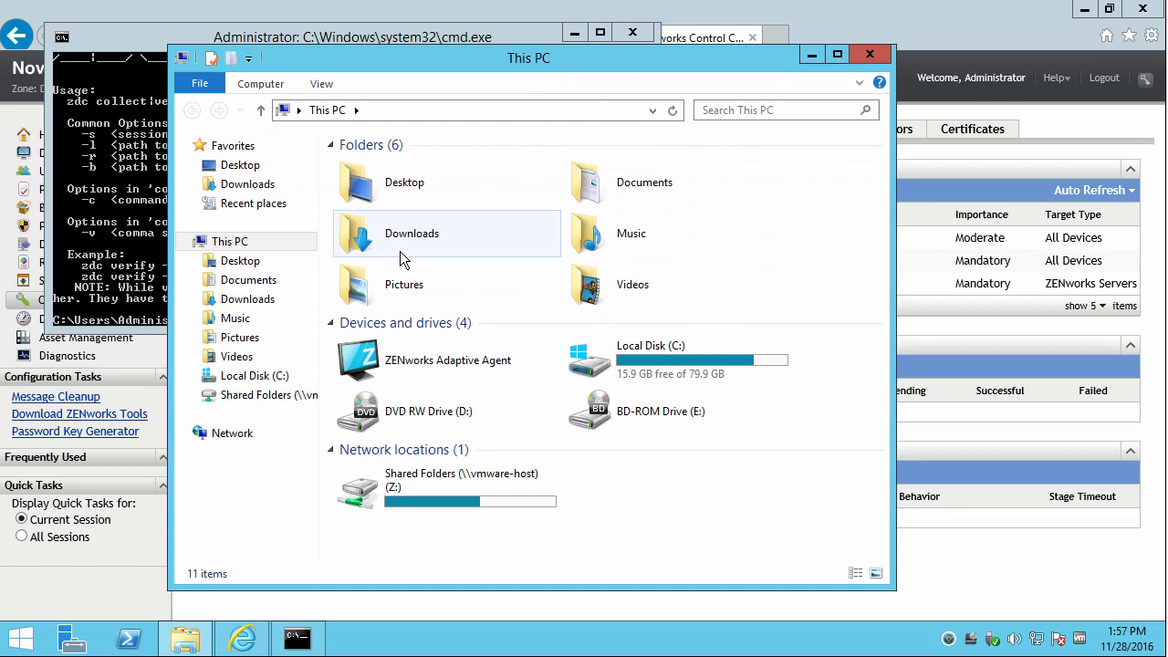
click(261, 300)
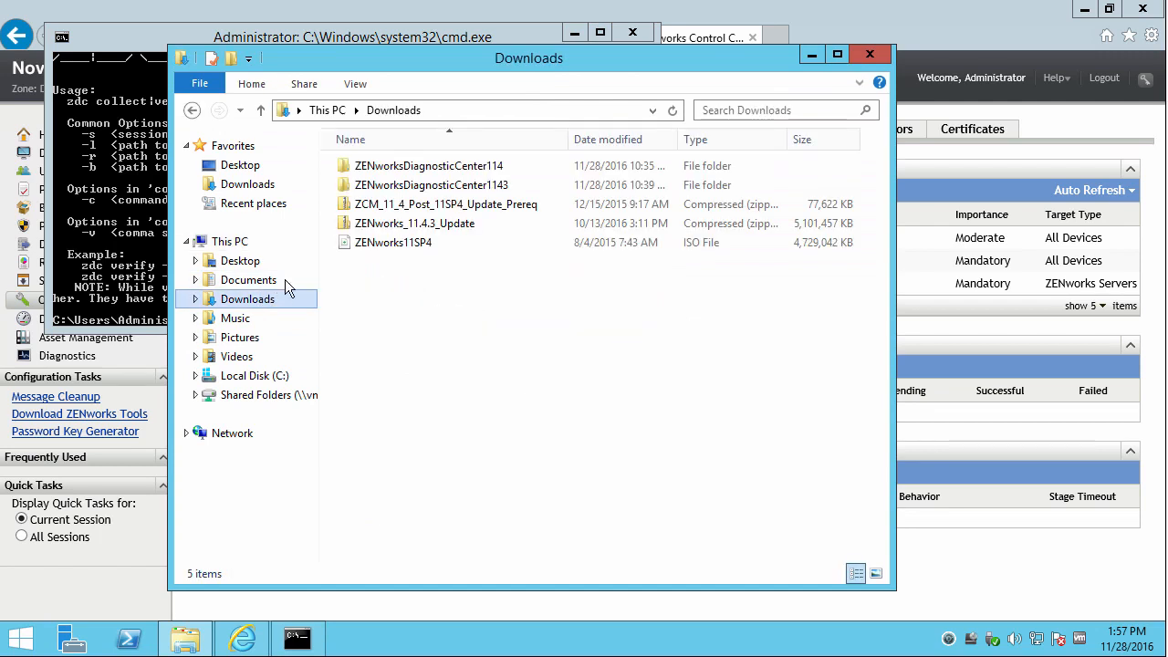
double_click(402, 185)
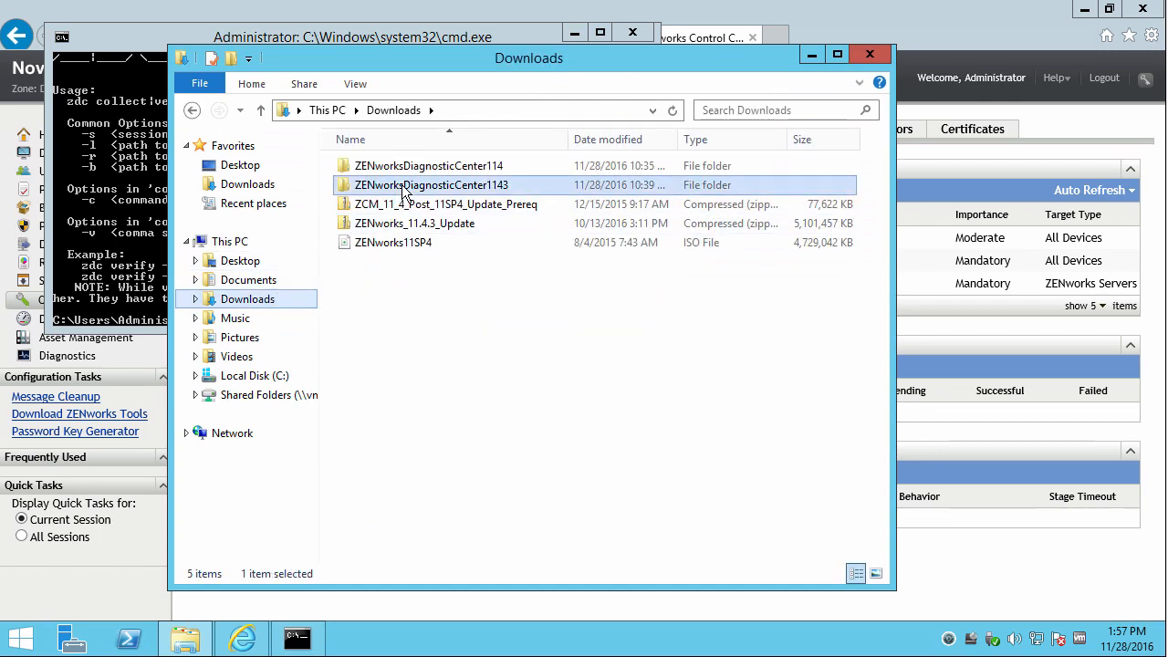
click(378, 187)
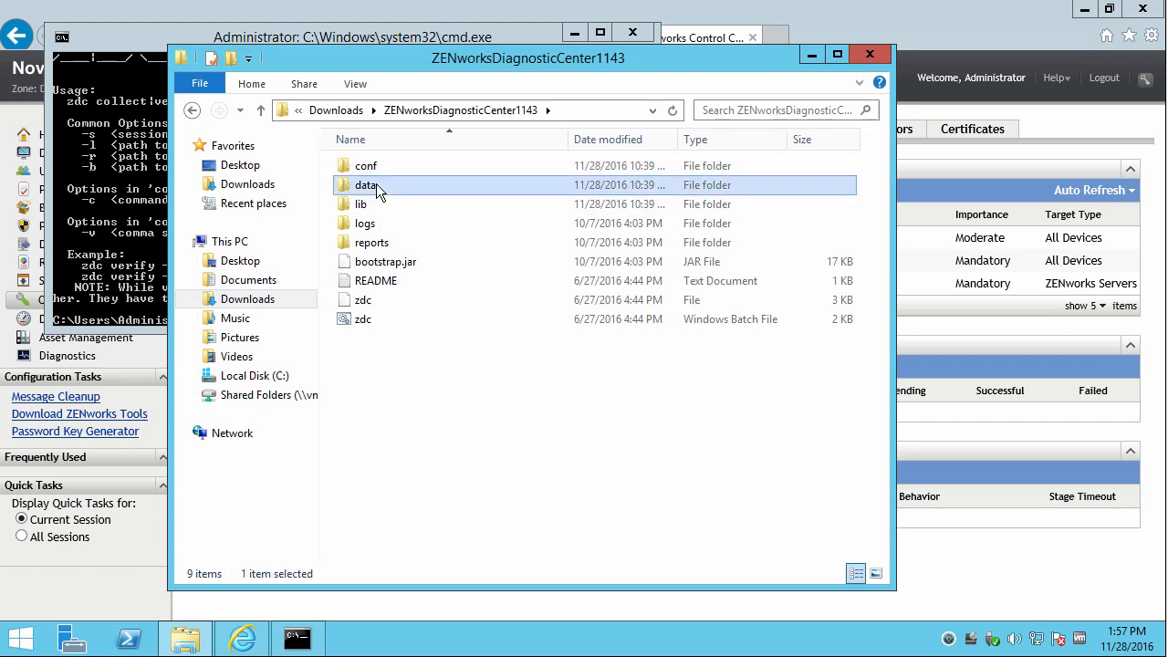
double_click(375, 184)
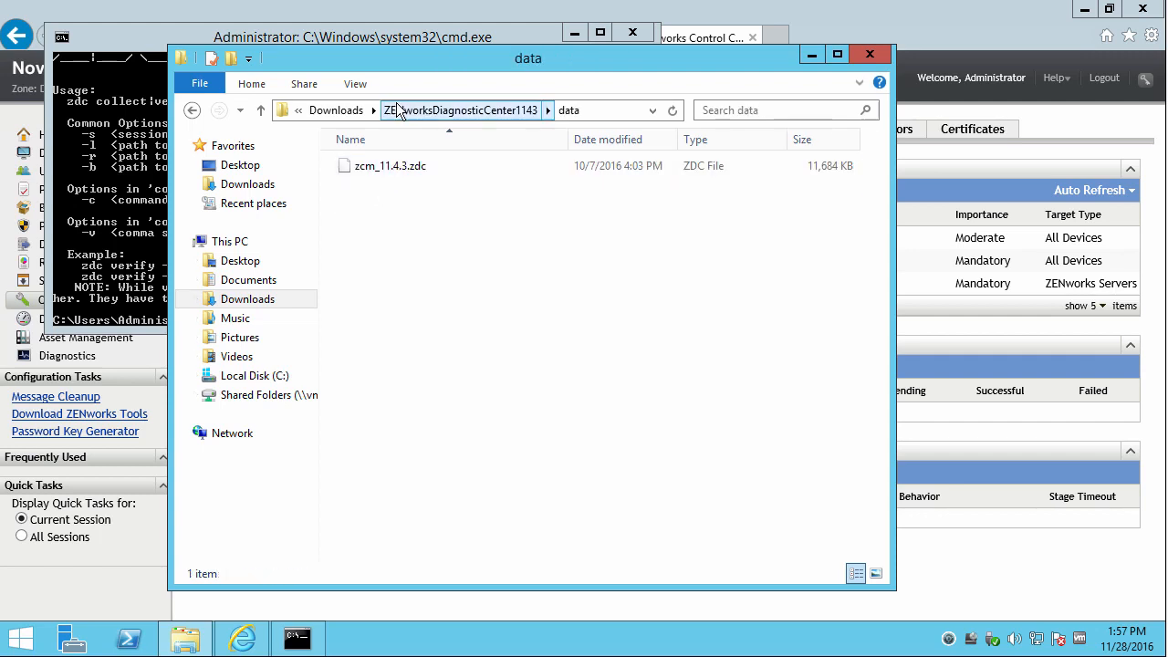
drag(410, 58, 536, 357)
Run 'zdc verify -v zendatabase,systemfiles -b data/zcm_11.4.3.zdc' in the console.
click(315, 272)
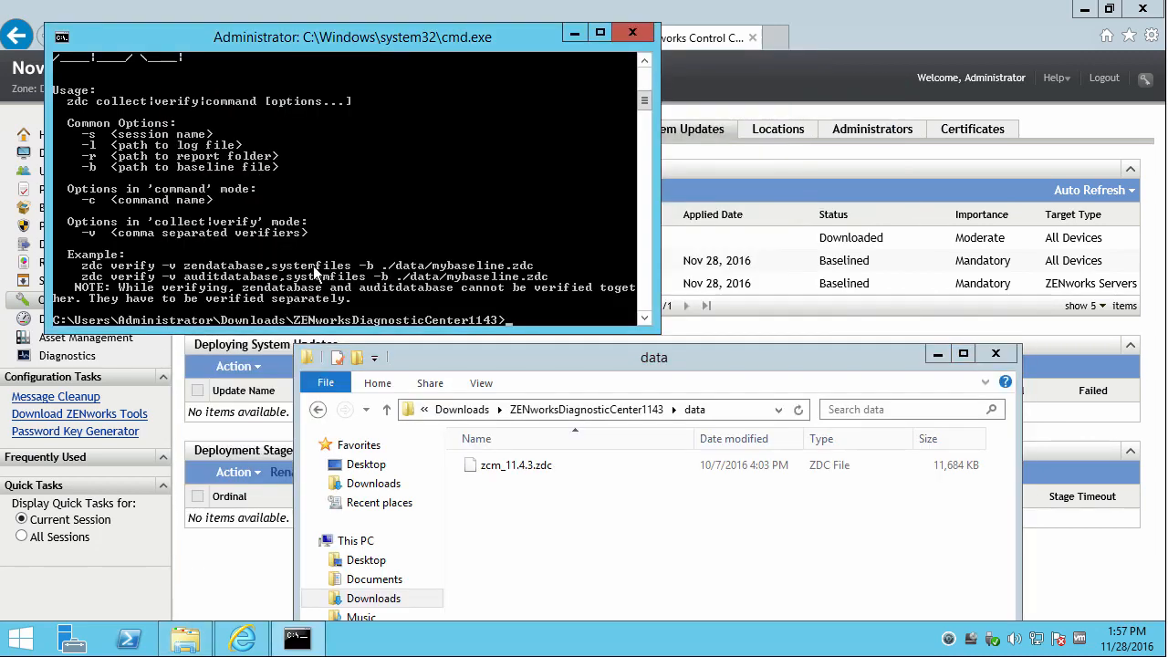
text(zdc verify -)
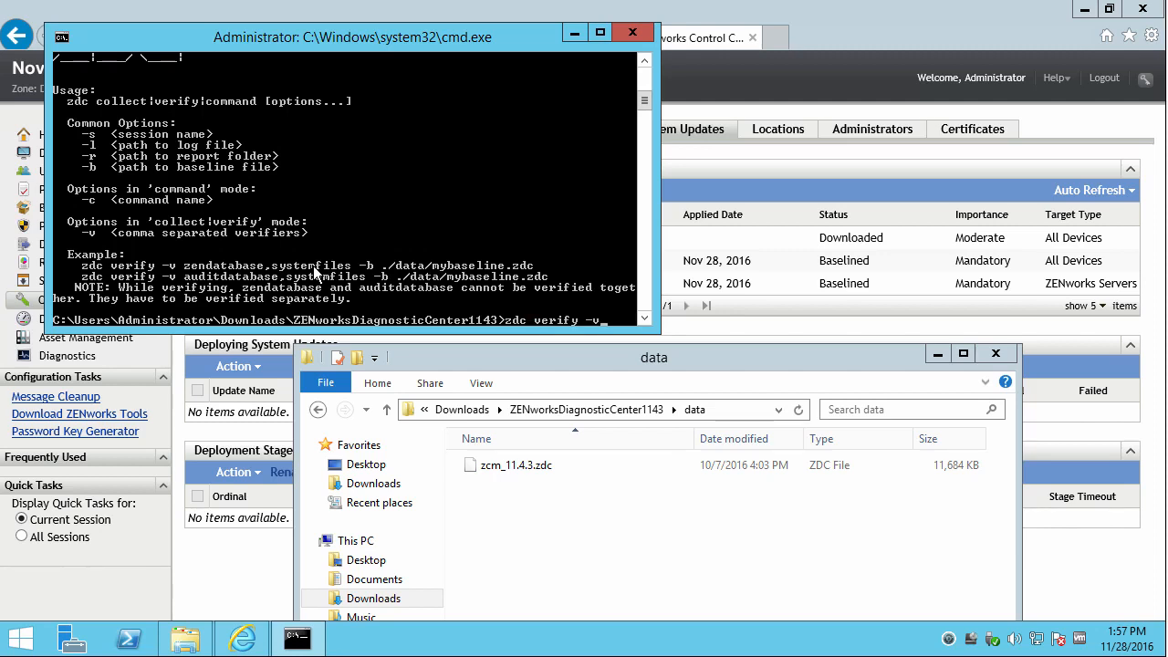
text(v zendatabase,systemfiles)
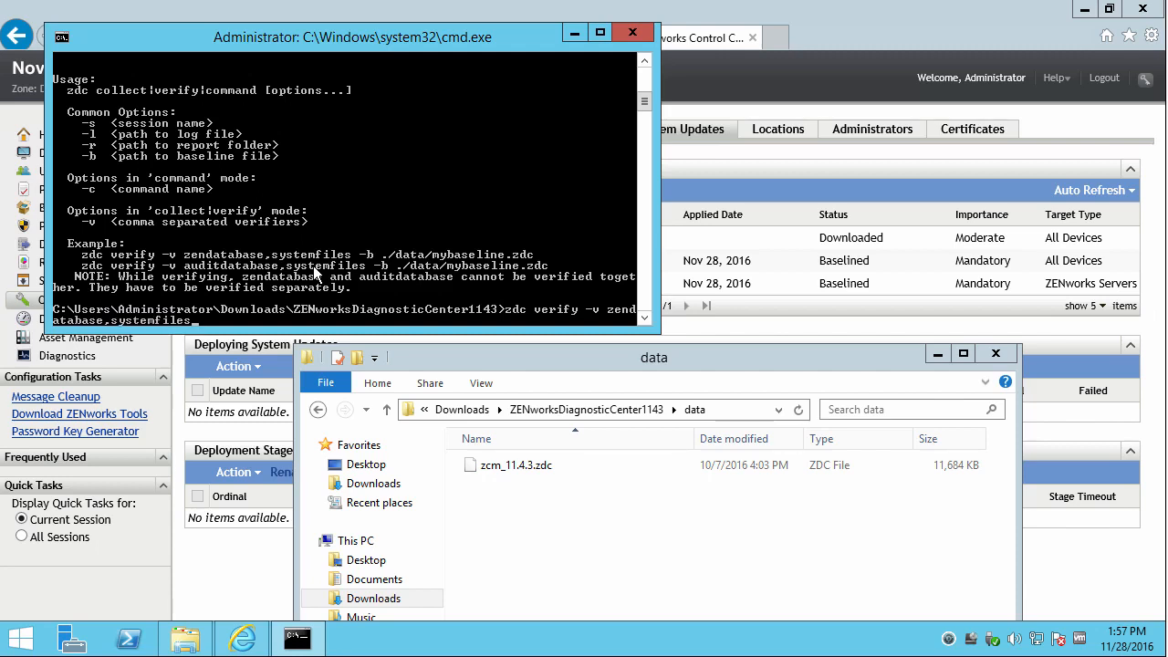
text( -b data)
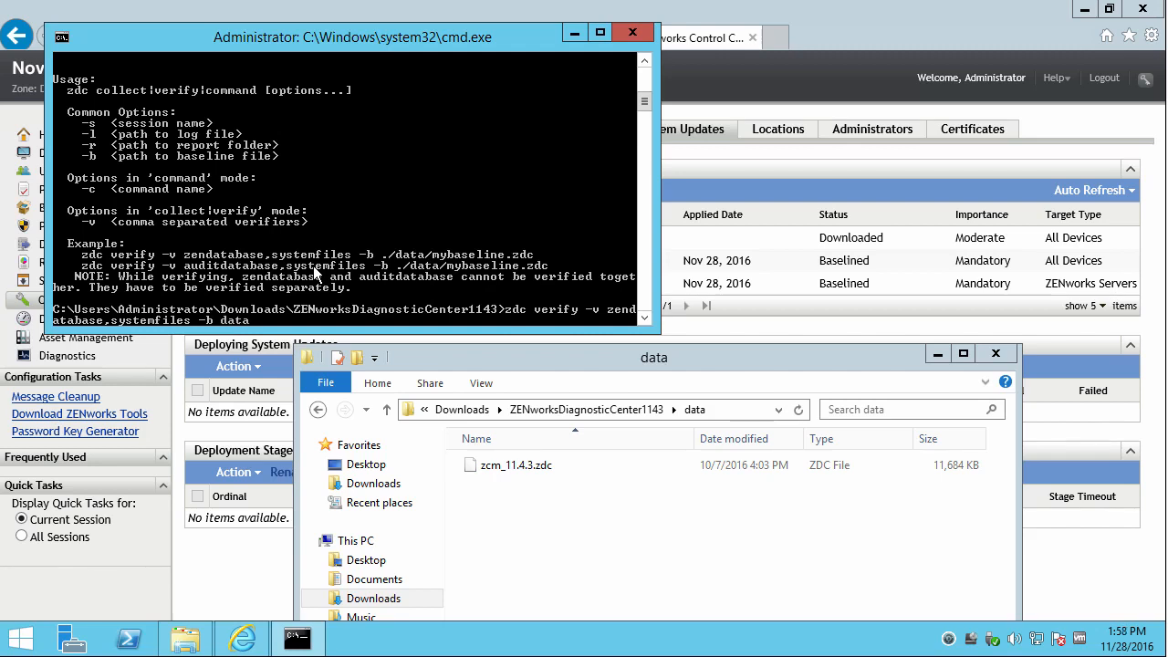
text(/zcm)
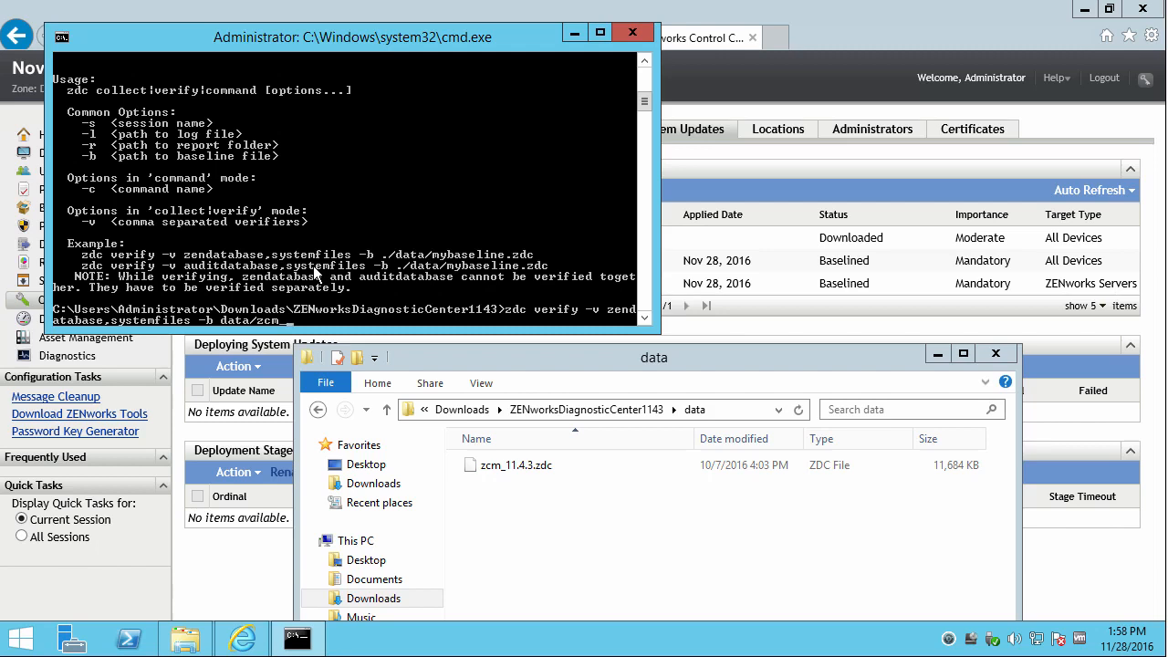
text(_11.4.3.zdc)
key(Return)
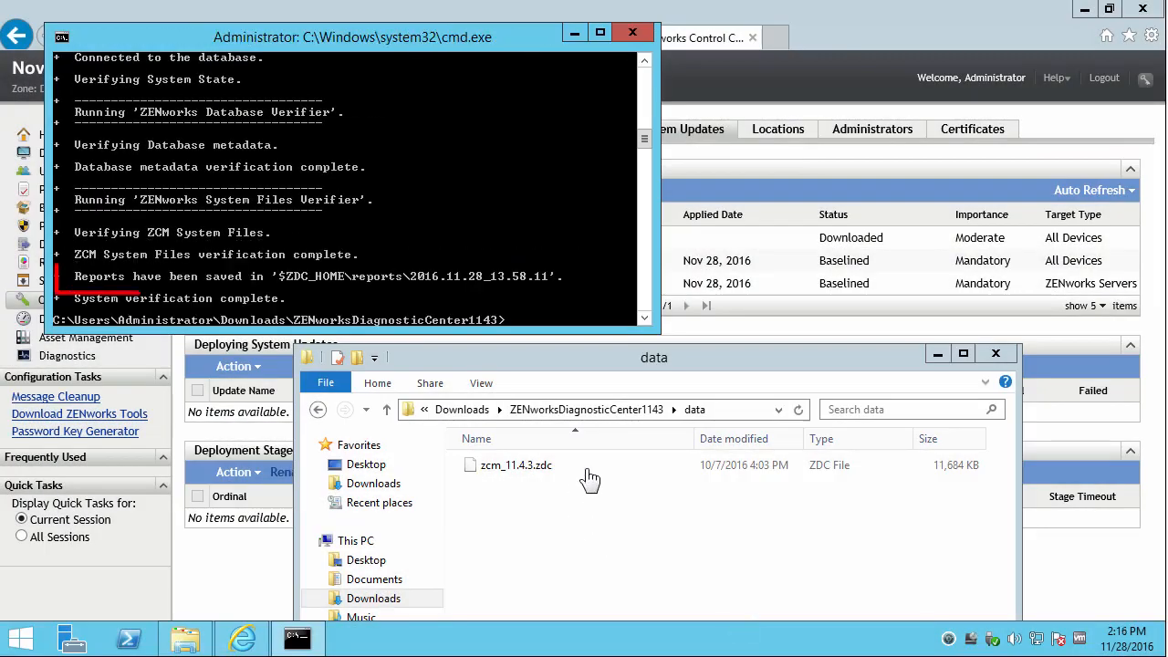
Open the index page of reports\2016.11.28_13.58.11 in the browser.
click(559, 412)
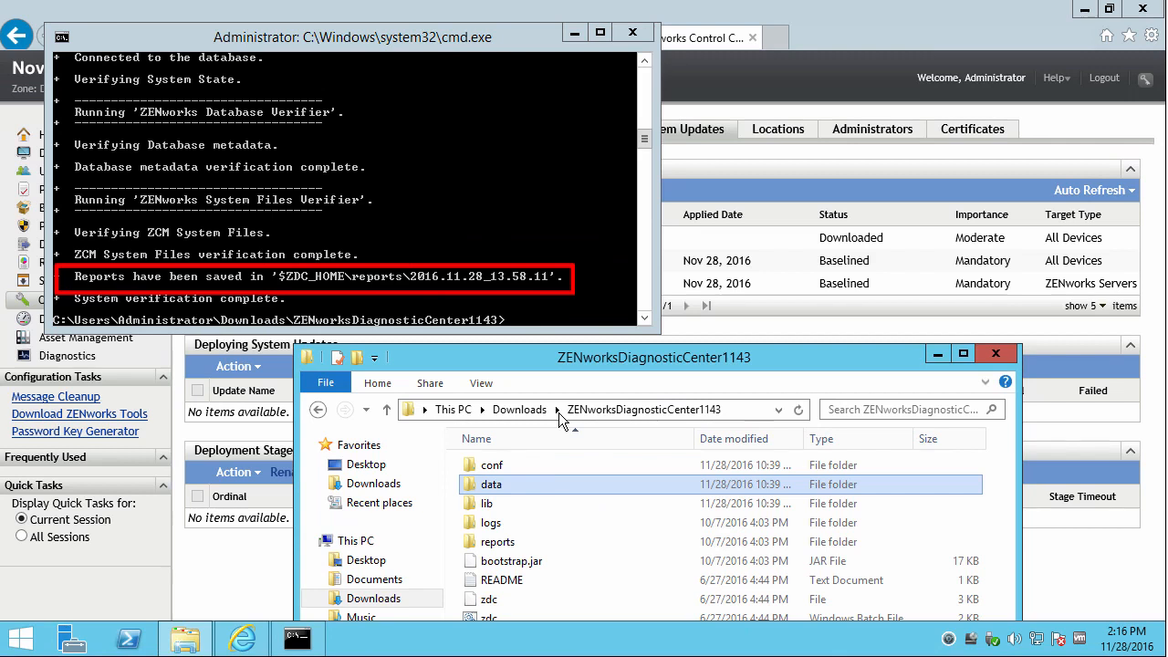
double_click(507, 541)
double_click(518, 466)
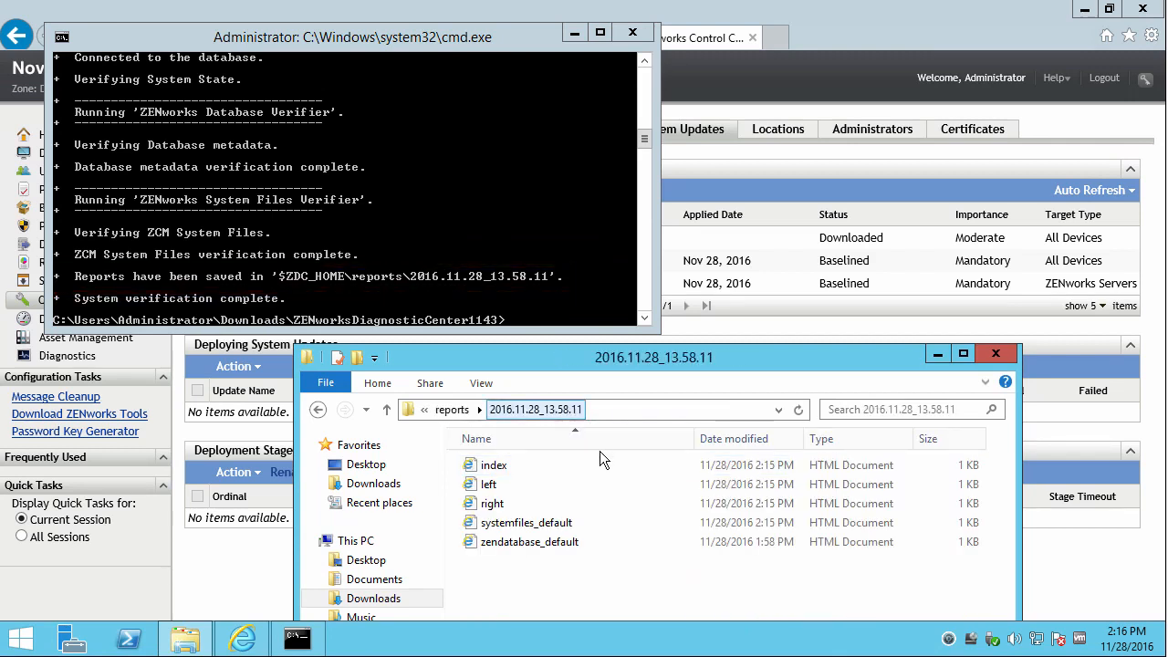
click(498, 463)
double_click(498, 464)
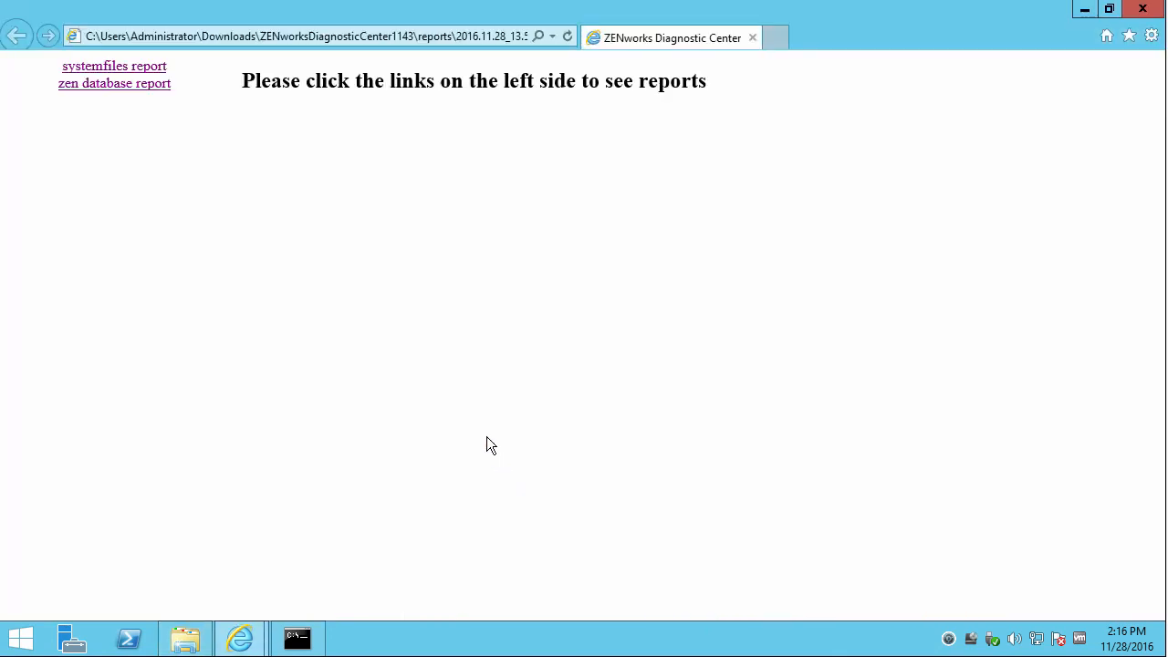
Check the systemfiles and ZEN database reports, then close Internet Explorer and return to ZENworks Control Center.
click(107, 70)
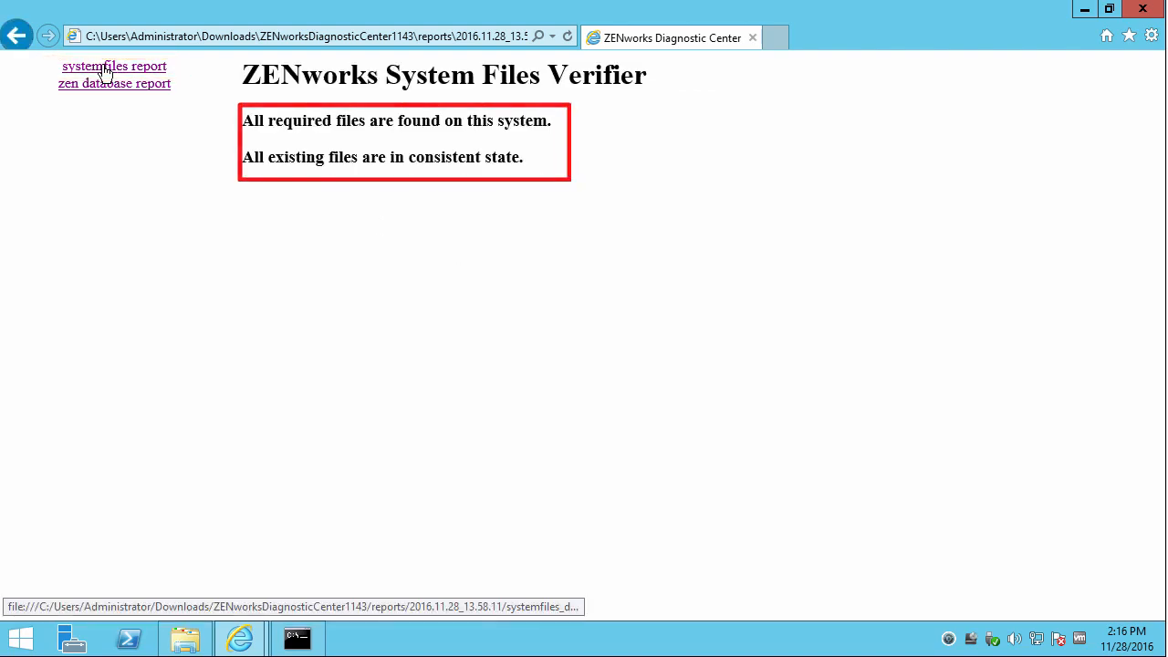
click(107, 90)
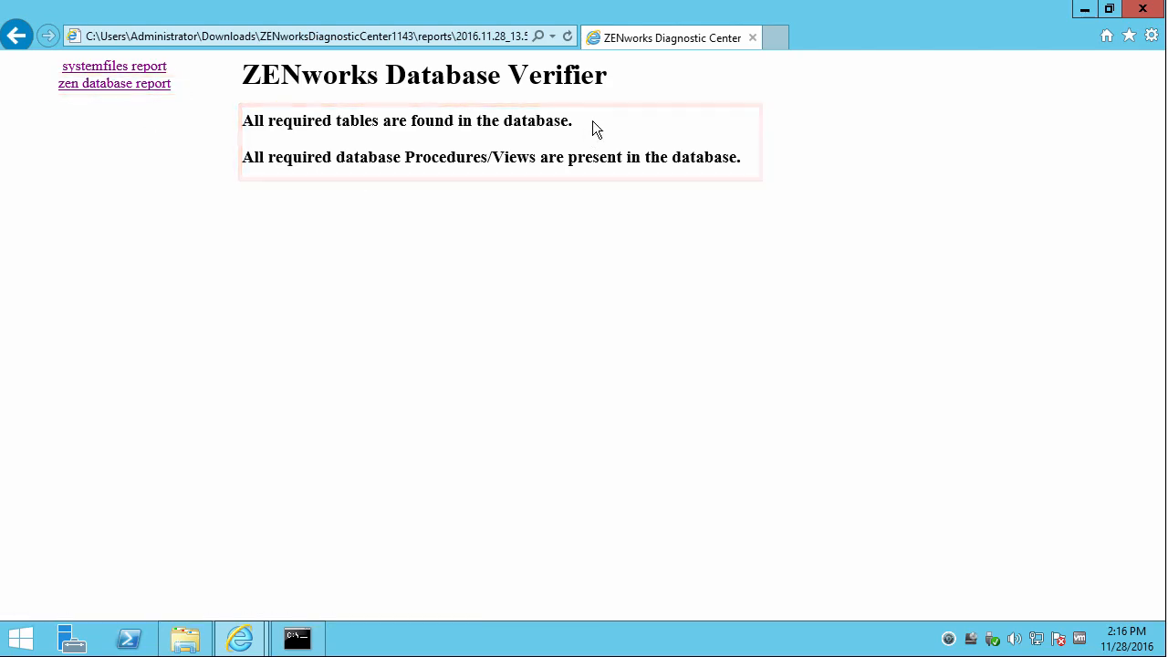
click(1142, 11)
click(809, 157)
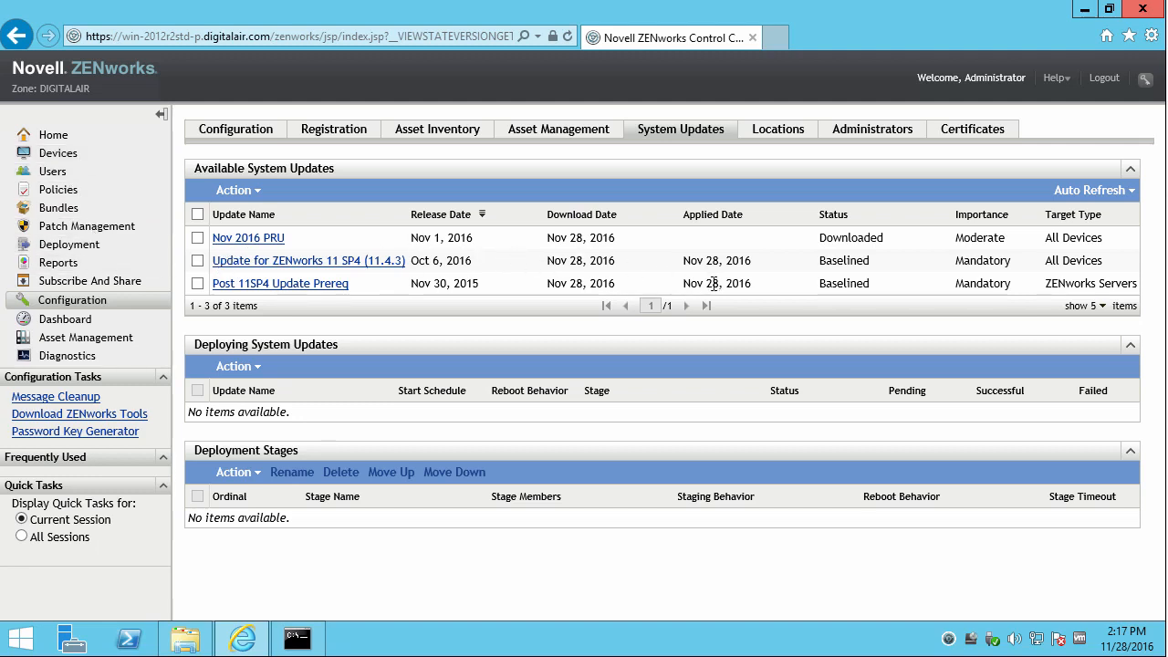
drag(91, 88, 35, 87)
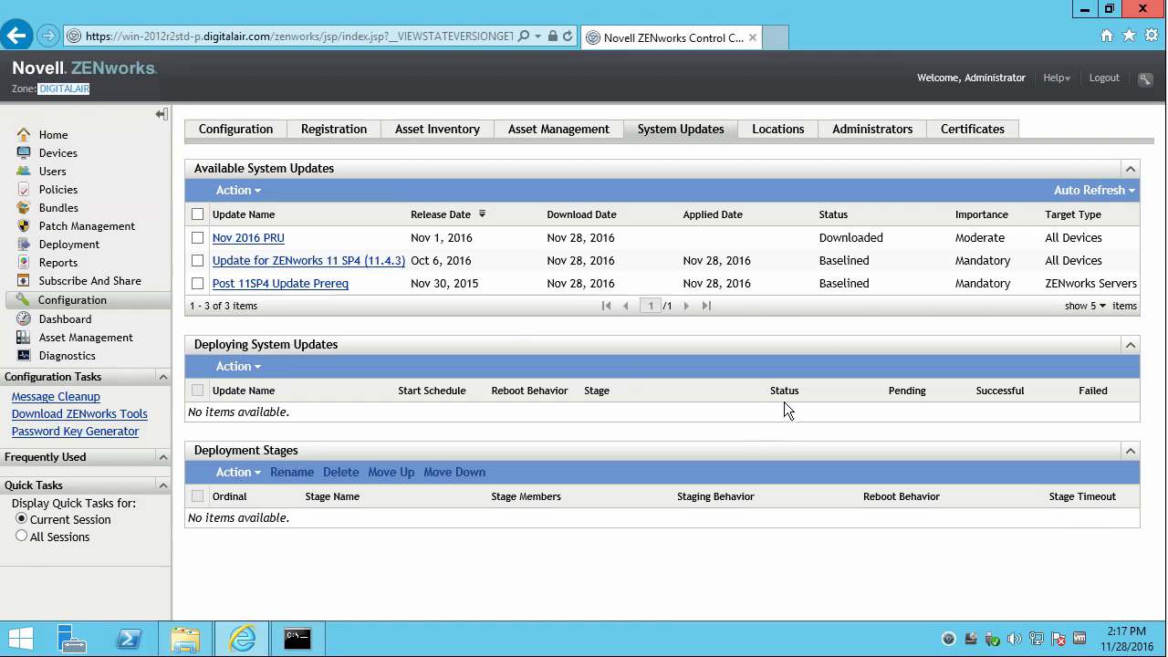